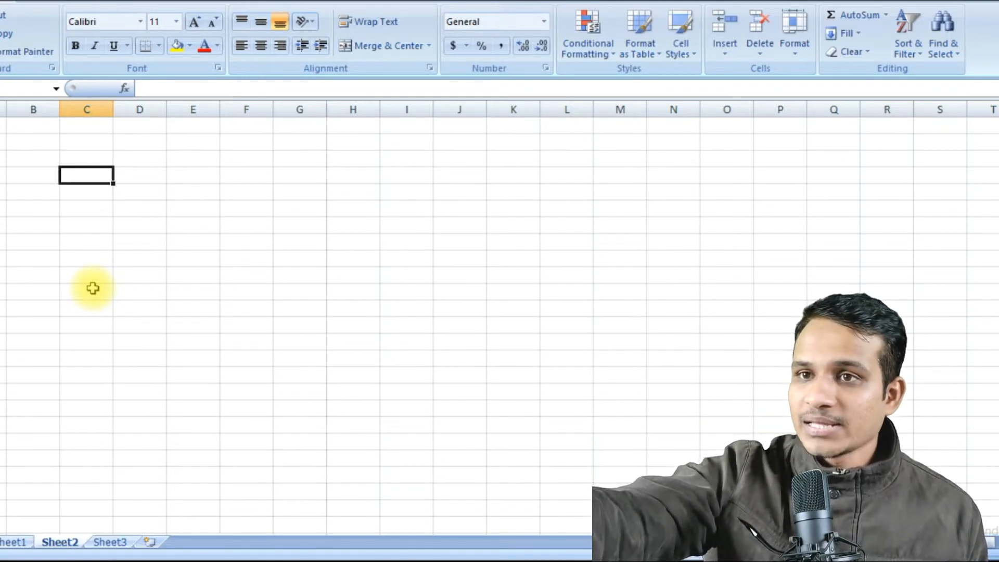
Enter the label "Current age" in cell C4 and widen column C to fit it.
{"action": "type", "text": "Curre"}
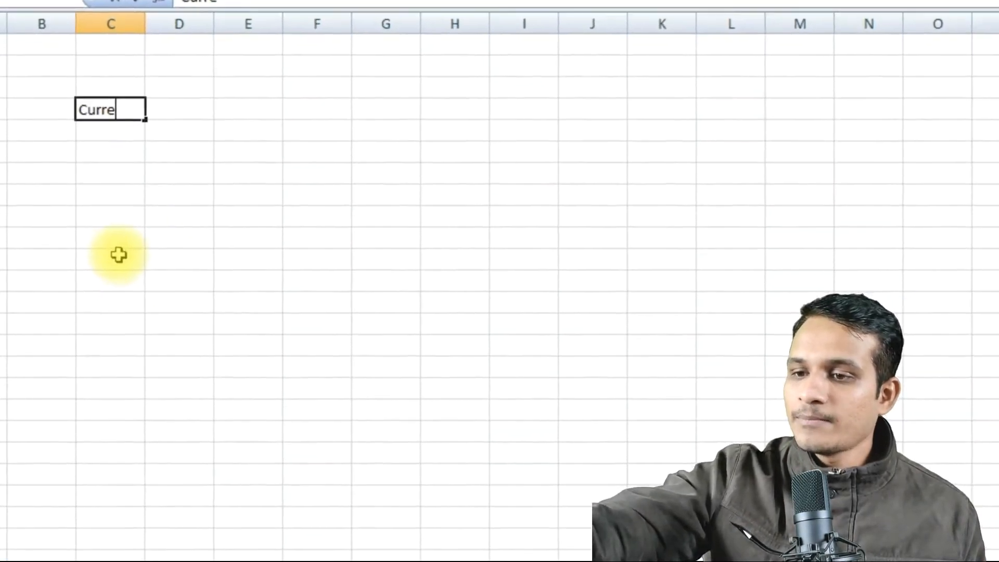
{"action": "type", "text": "nt age"}
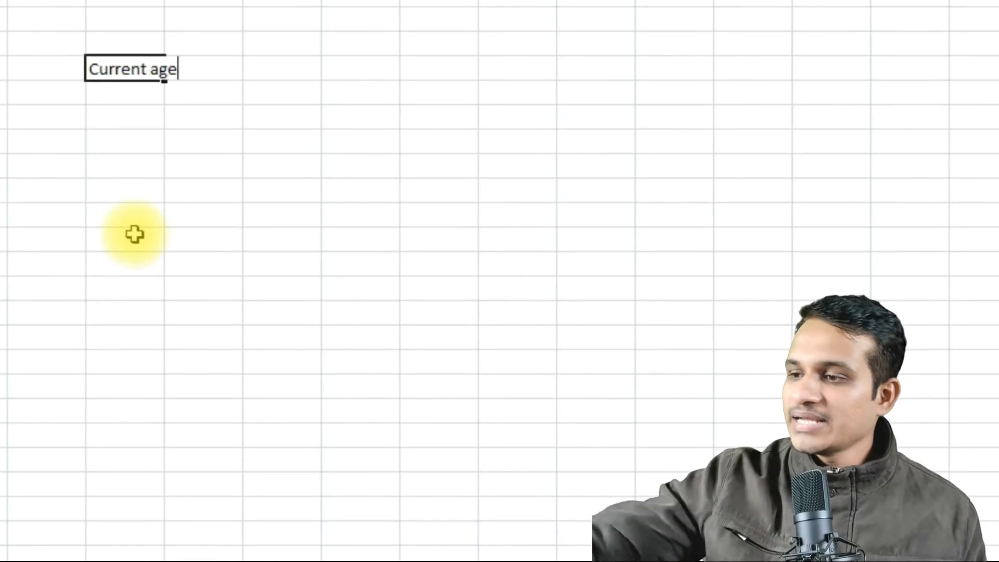
{"action": "key", "text": "Tab"}
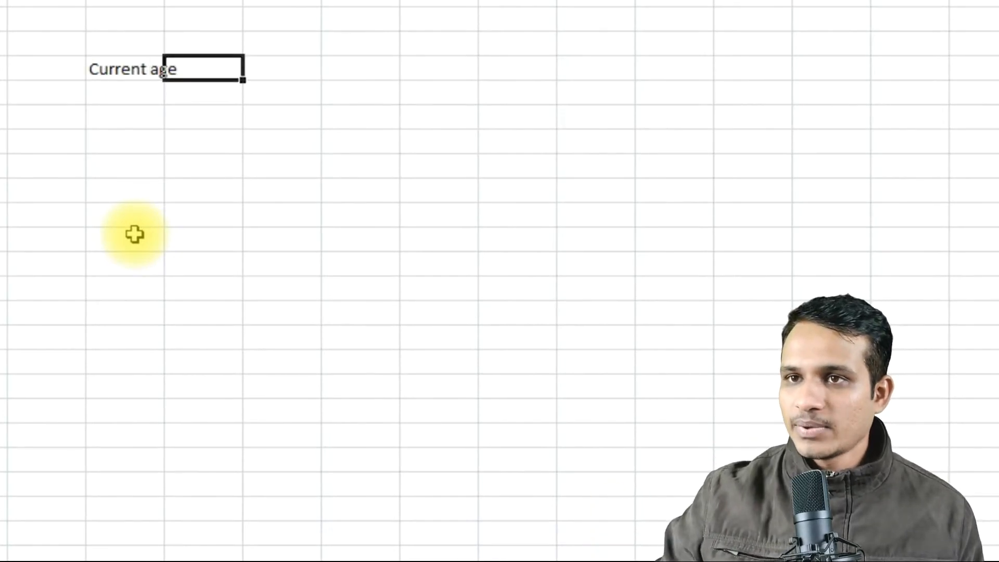
{"action": "left_click_drag", "start_coordinate": [164, 1], "coordinate": [238, 1]}
Enter the label "Retirement age" in cell C5, directly below the current age label.
{"action": "left_click", "coordinate": [176, 88]}
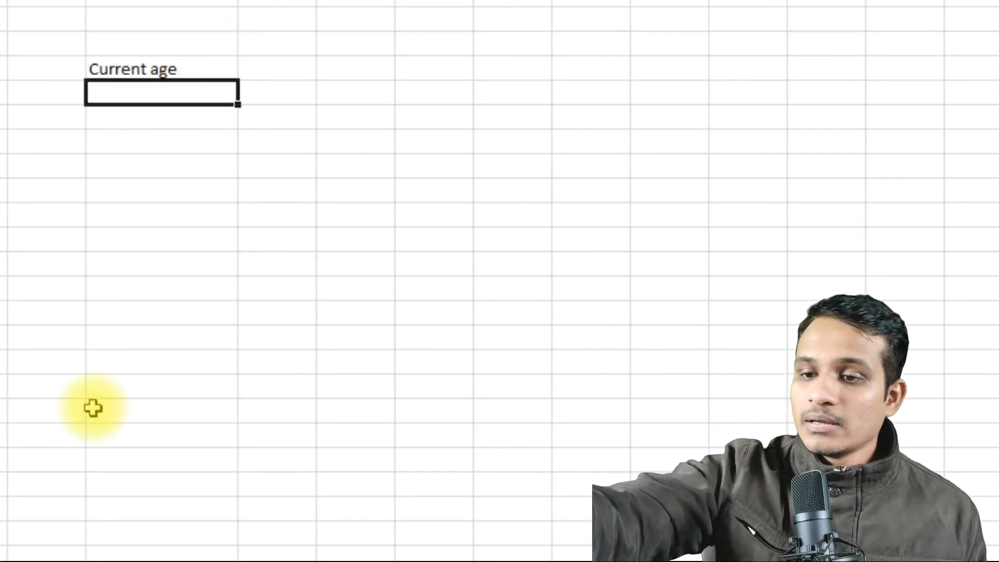
{"action": "type", "text": "Retireme"}
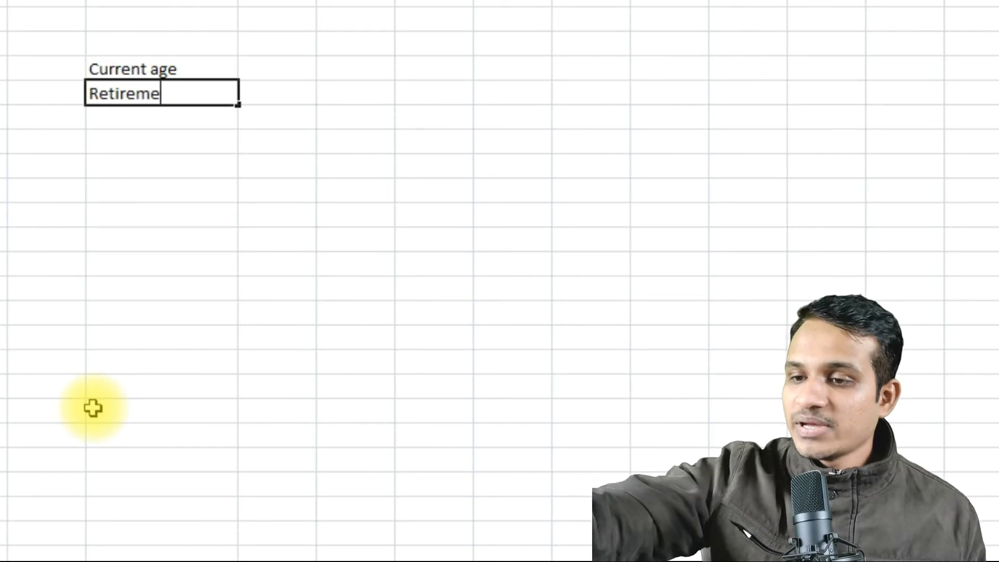
{"action": "type", "text": "nt age"}
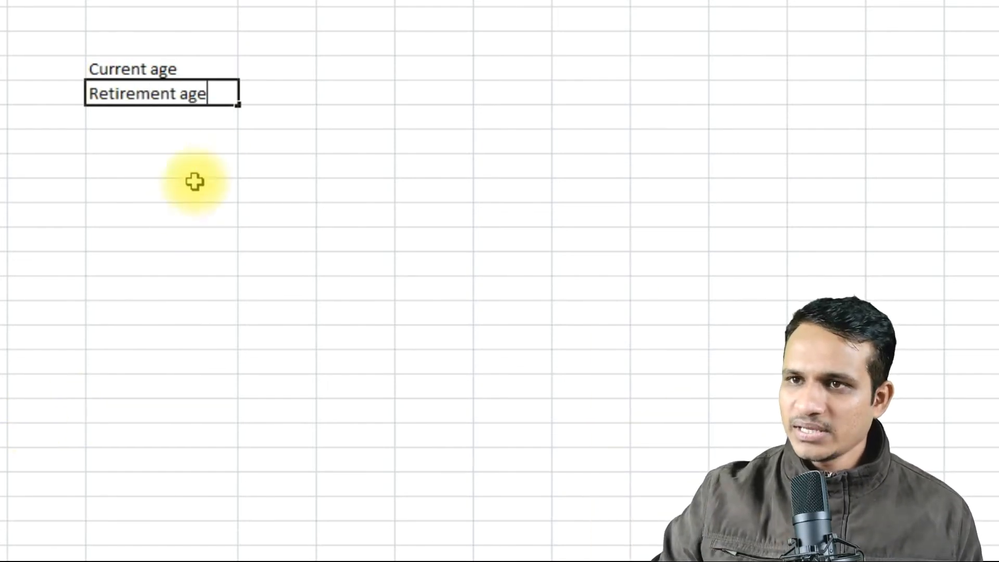
Enter 25 as the current age in D4 and 45 as the retirement age in D5.
{"action": "left_click", "coordinate": [279, 67]}
{"action": "type", "text": "25"}
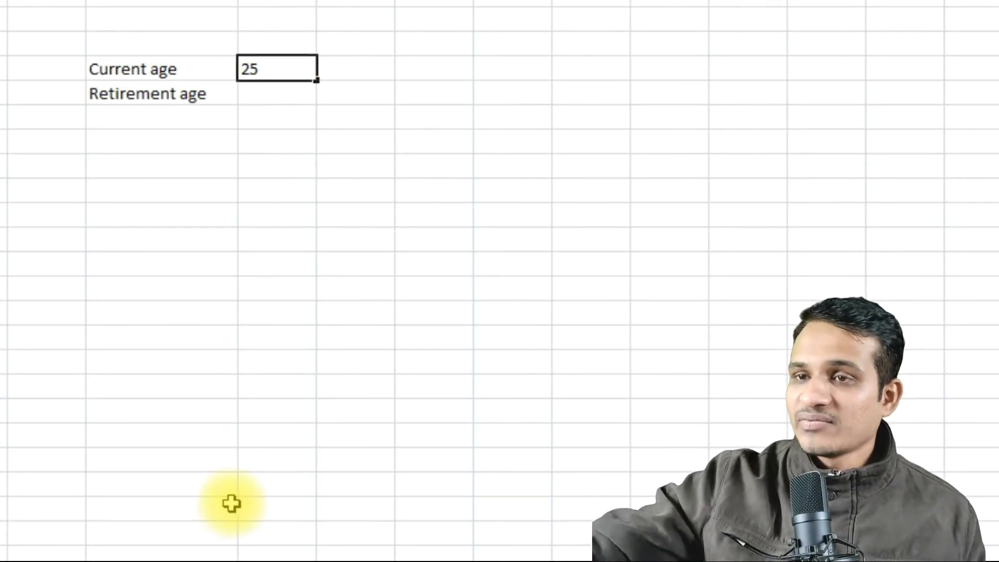
{"action": "key", "text": "Return"}
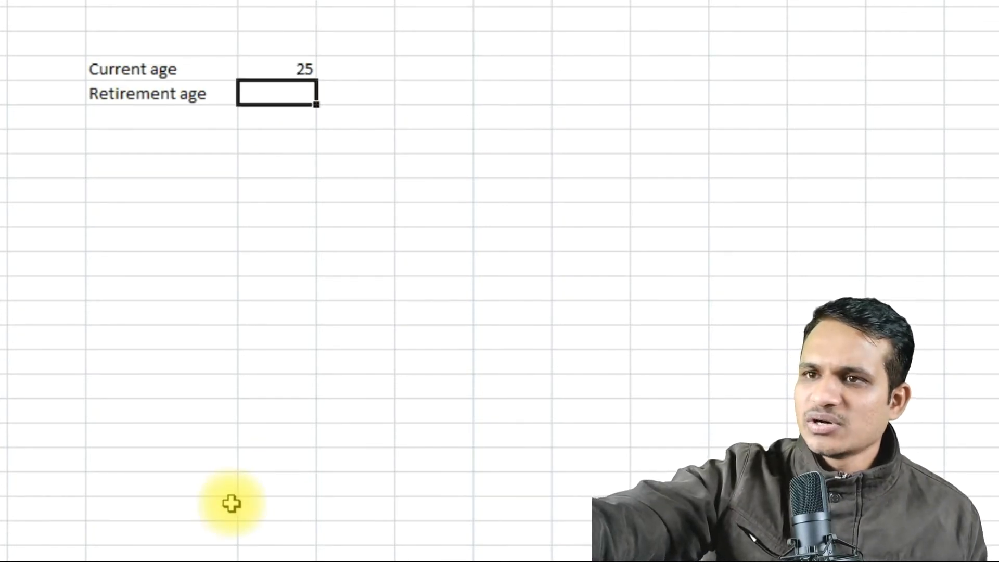
{"action": "type", "text": "45"}
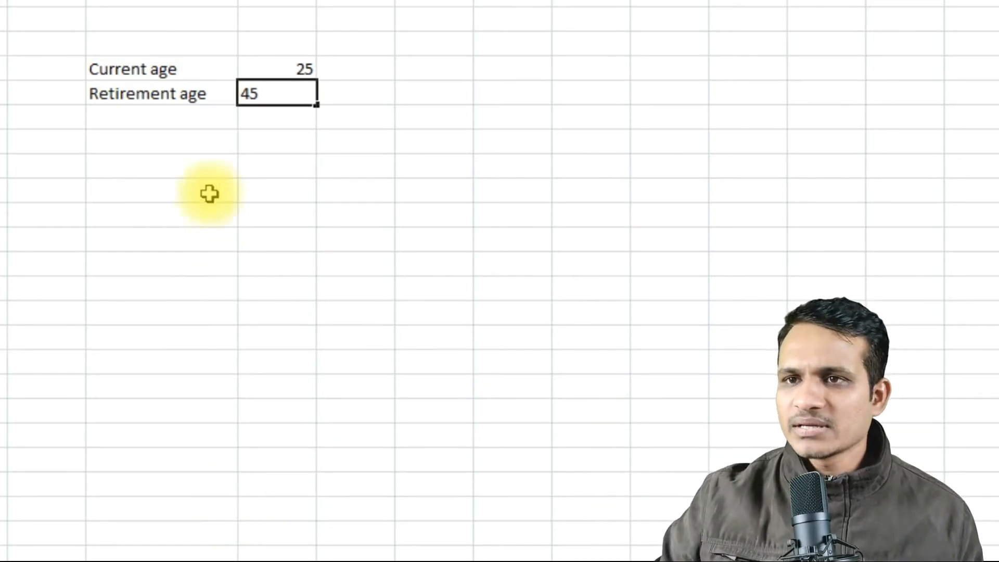
{"action": "left_click", "coordinate": [273, 117]}
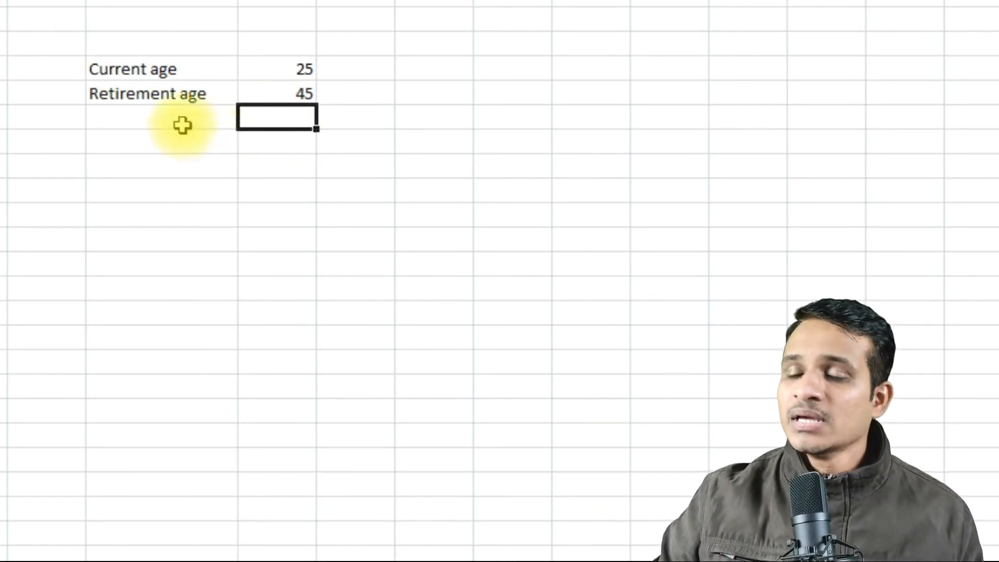
Enter the label "Time period" in cell C6, below the retirement age label.
{"action": "left_click", "coordinate": [179, 121]}
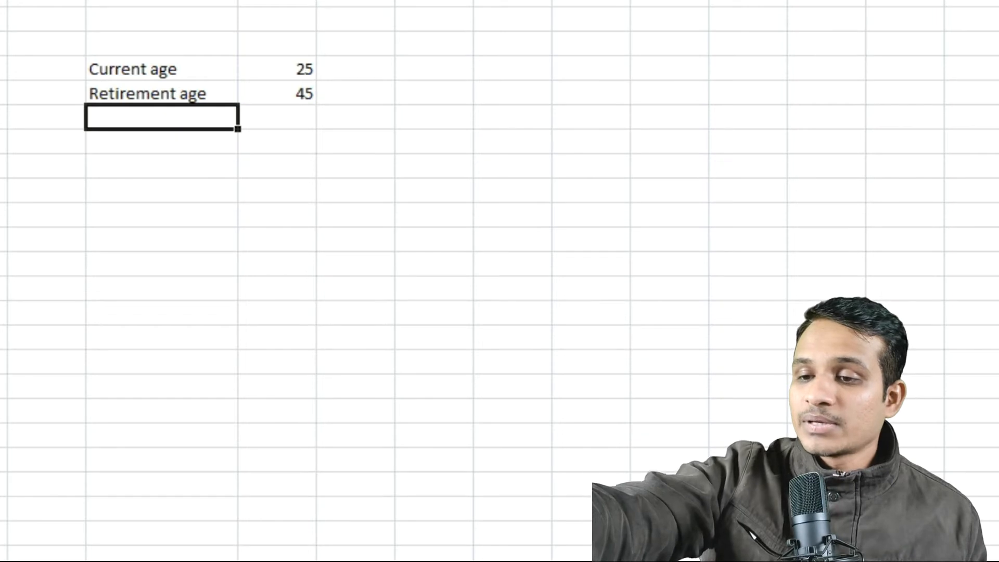
{"action": "type", "text": "Ti"}
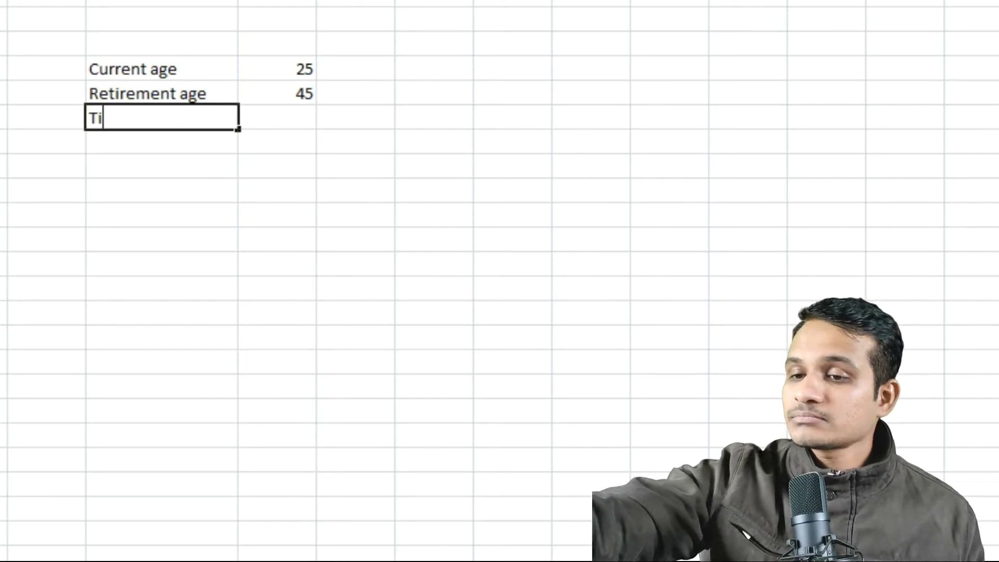
{"action": "type", "text": "me period"}
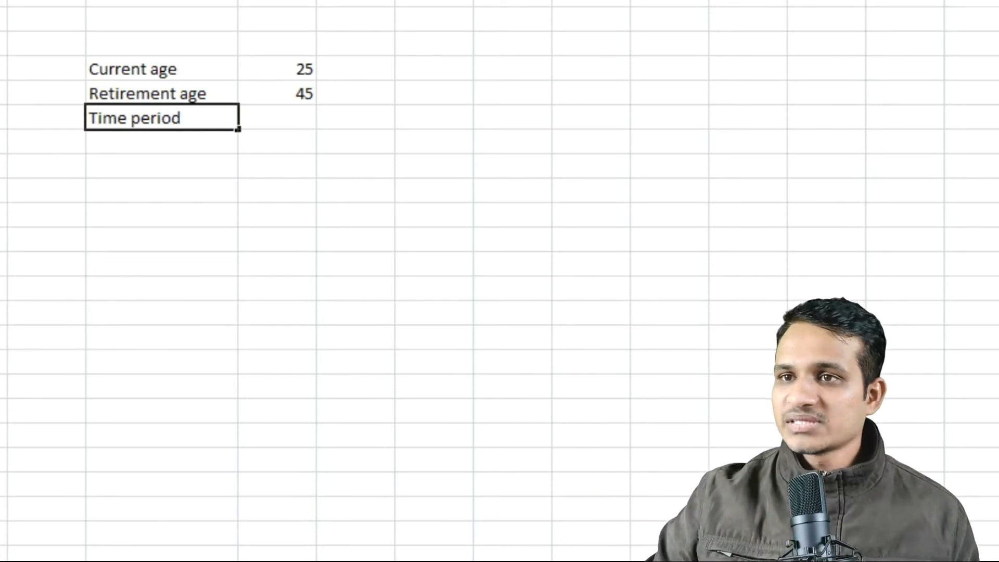
{"action": "left_click", "coordinate": [290, 117]}
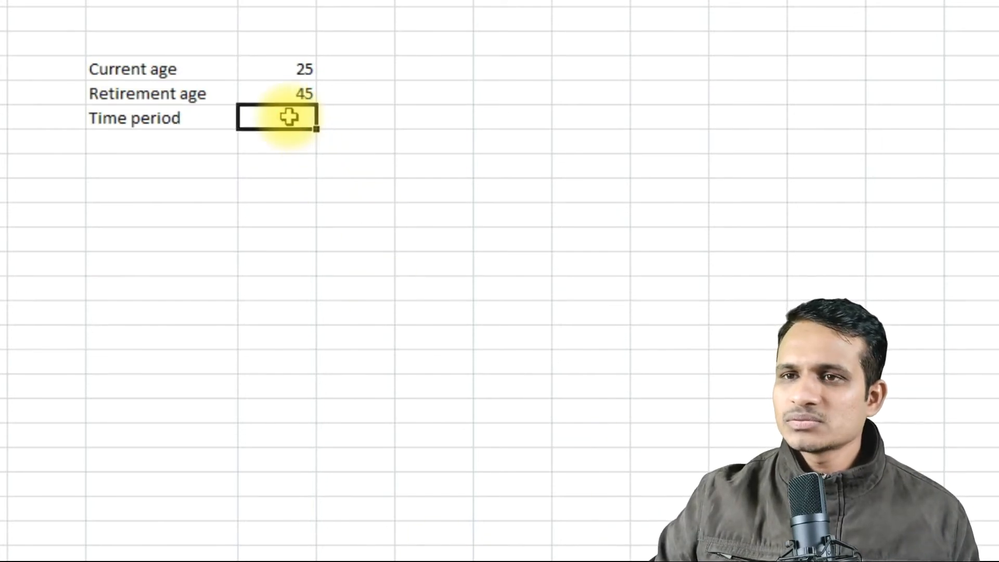
Change the label in C6 to "Time before retirement" and widen column C to fit it.
{"action": "left_click", "coordinate": [191, 121]}
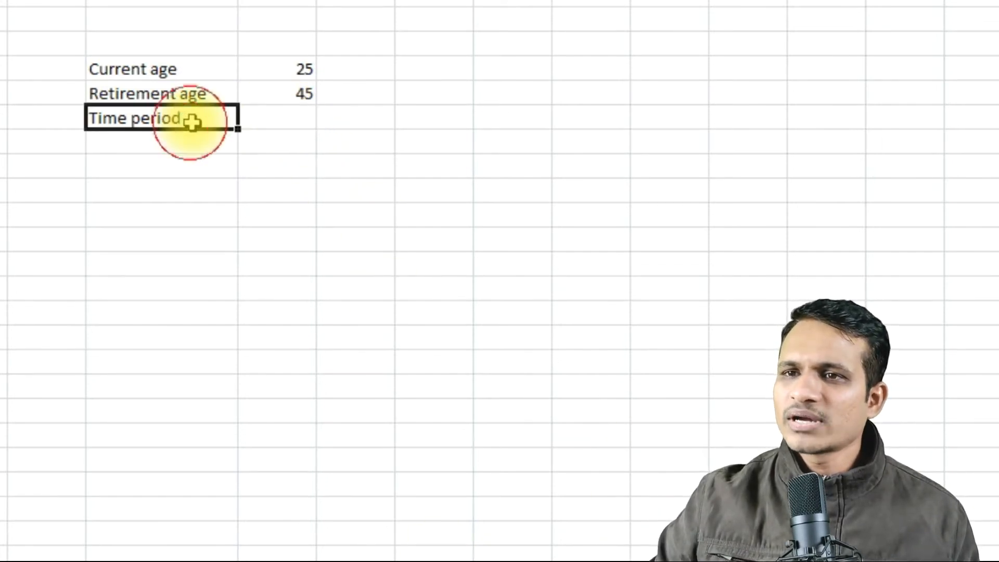
{"action": "double_click", "coordinate": [192, 122]}
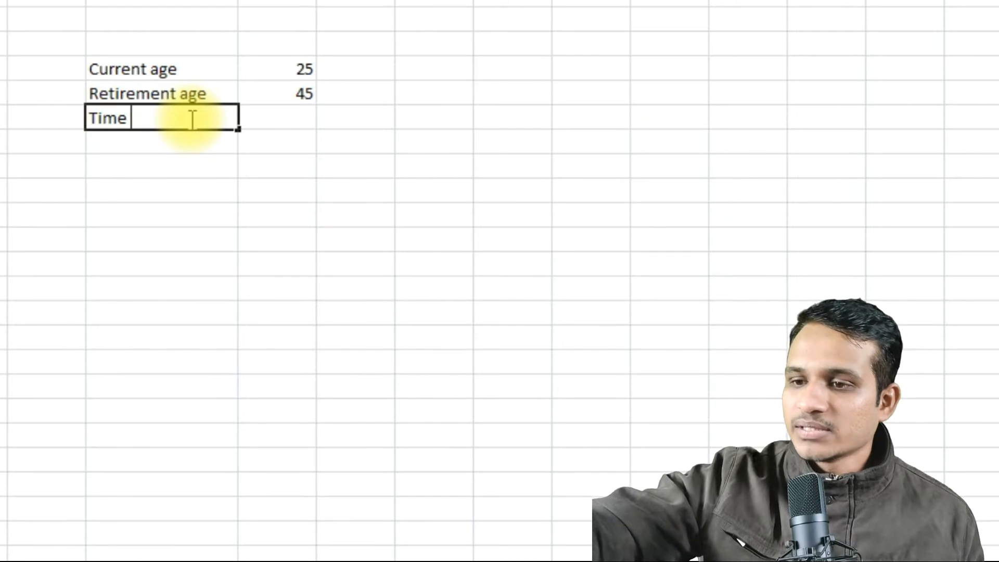
{"action": "type", "text": "fo"}
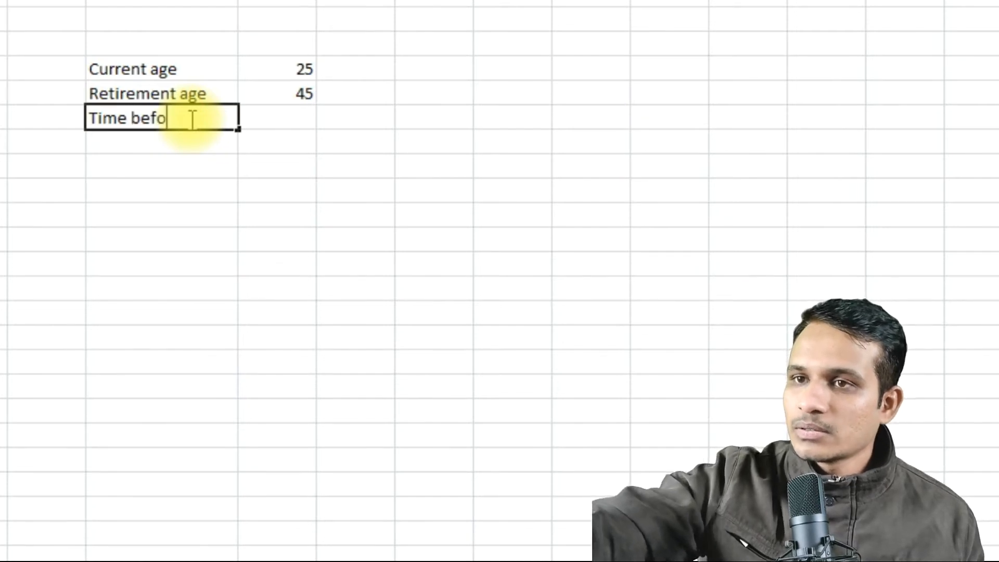
{"action": "type", "text": "re retirem"}
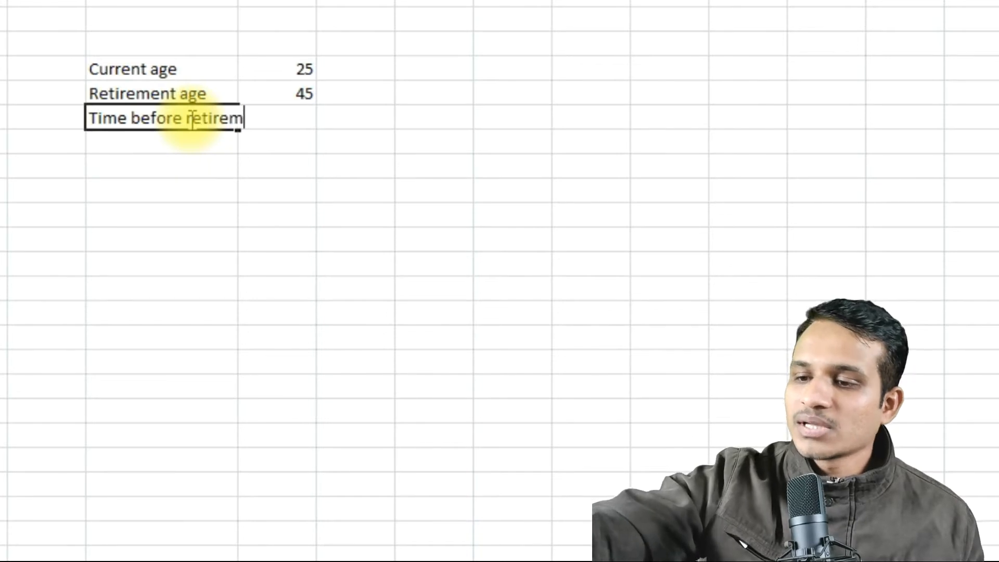
{"action": "type", "text": "ent"}
{"action": "left_click", "coordinate": [308, 190]}
{"action": "left_click_drag", "start_coordinate": [238, 1], "coordinate": [278, 3]}
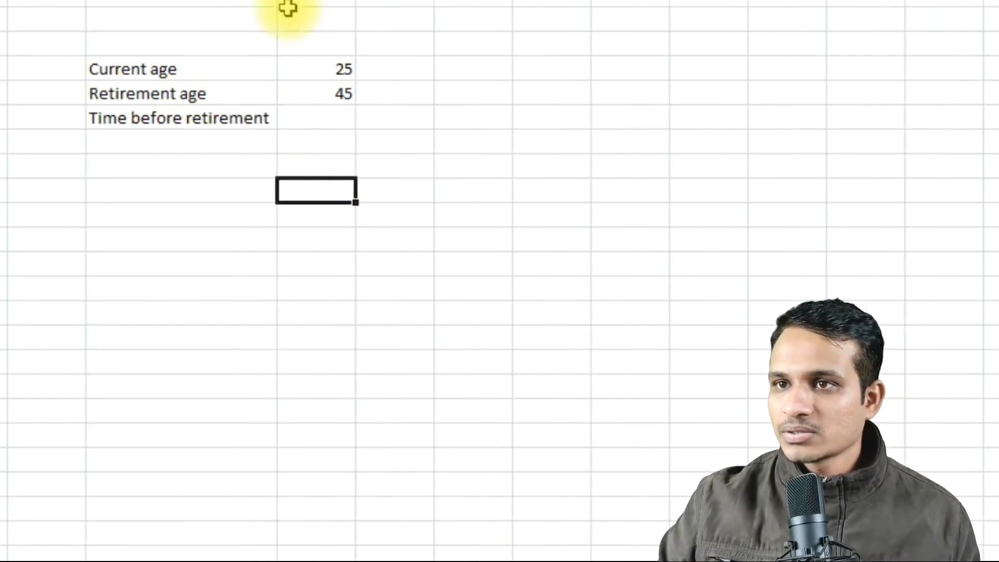
Calculate the time before retirement in D6 with the formula =D5-D4.
{"action": "left_click", "coordinate": [337, 124]}
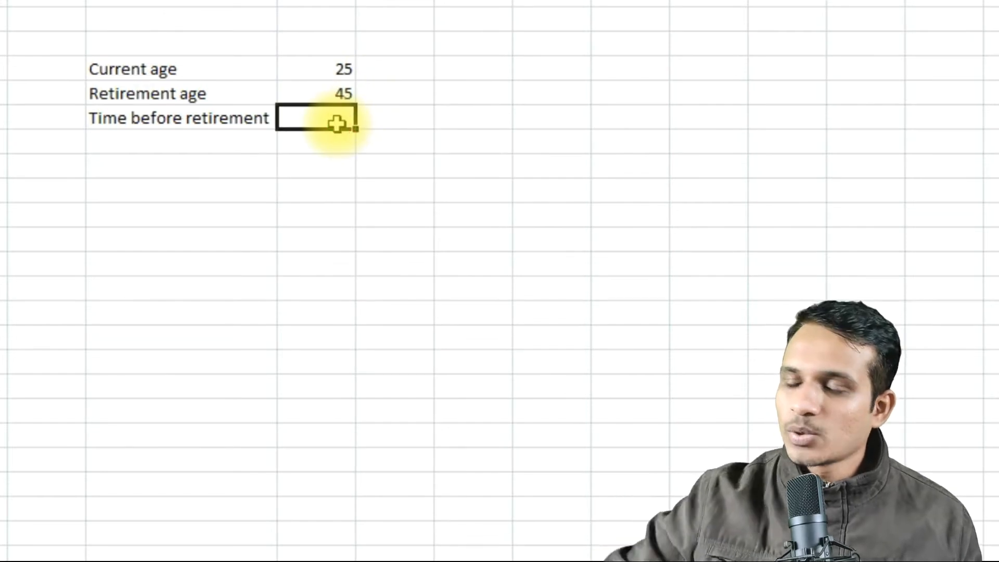
{"action": "type", "text": "="}
{"action": "left_click", "coordinate": [333, 93]}
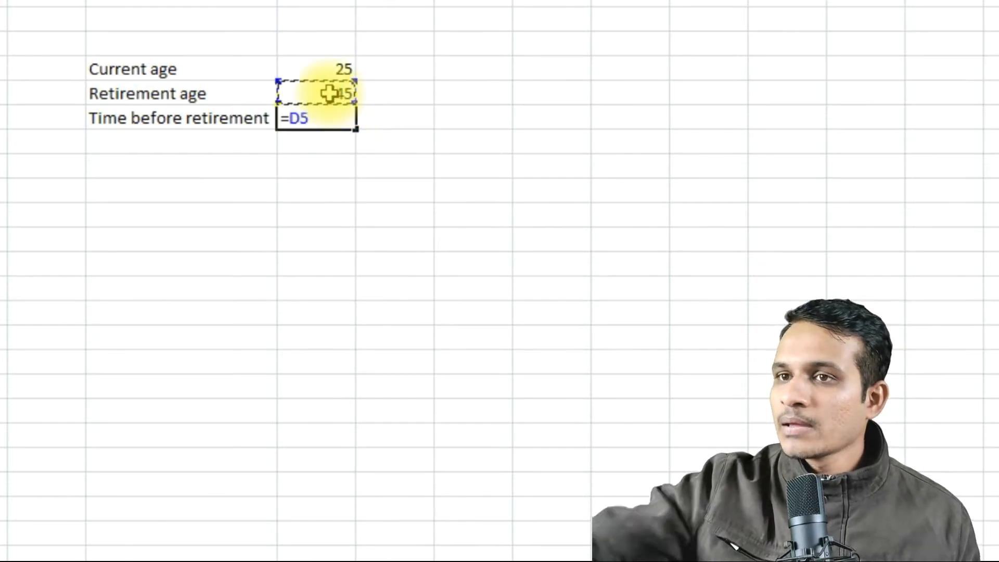
{"action": "type", "text": "-"}
{"action": "left_click", "coordinate": [324, 70]}
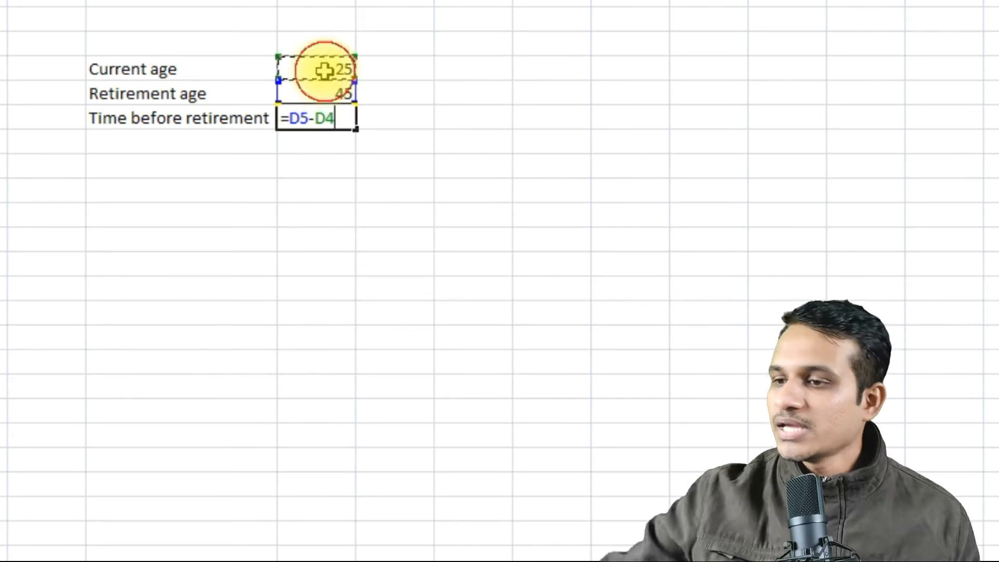
{"action": "key", "text": "Return"}
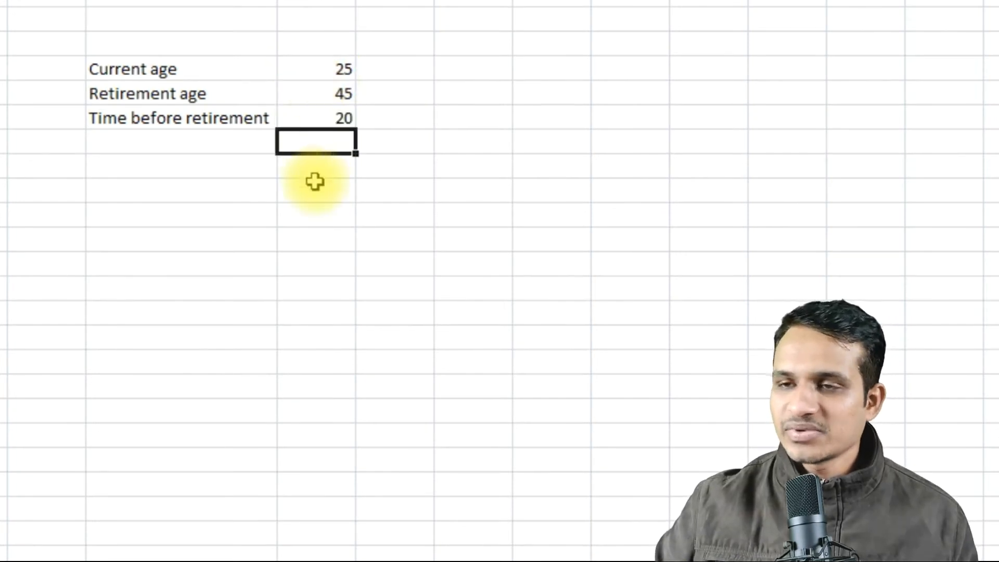
Enter the label "Current expense-monthly" in cell C8 and widen column C to fit it.
{"action": "left_click", "coordinate": [235, 169]}
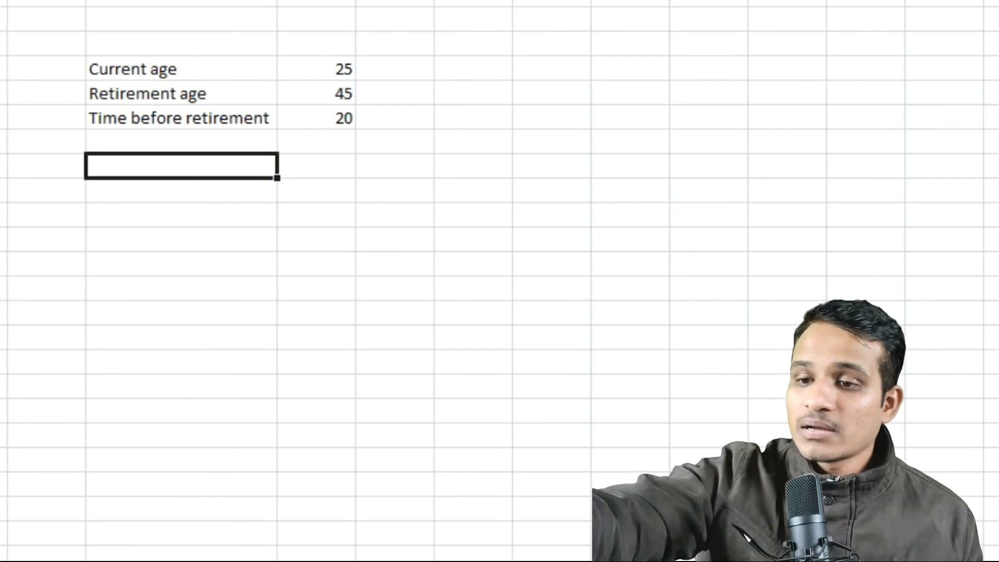
{"action": "type", "text": "Cur"}
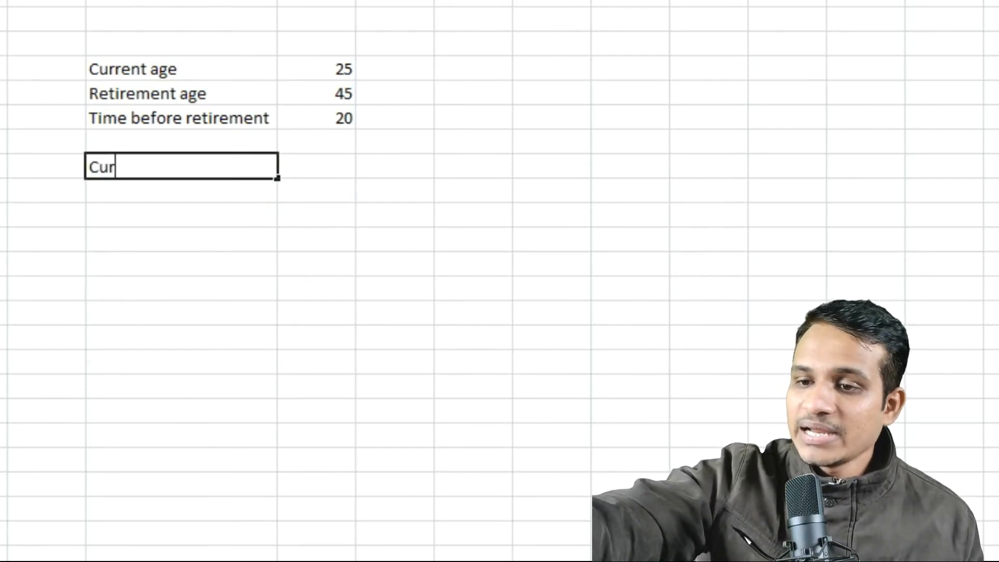
{"action": "type", "text": "rent "}
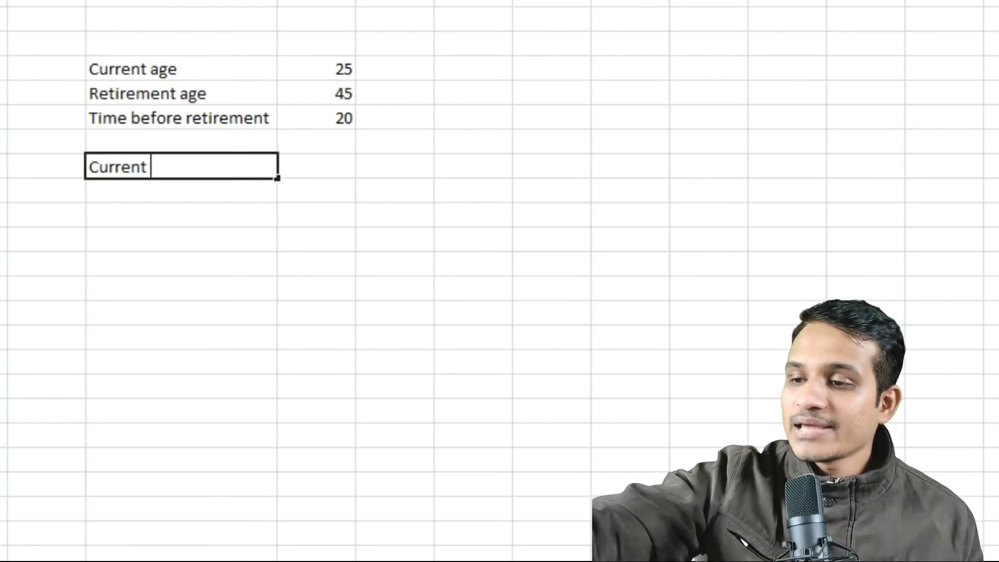
{"action": "type", "text": "expen"}
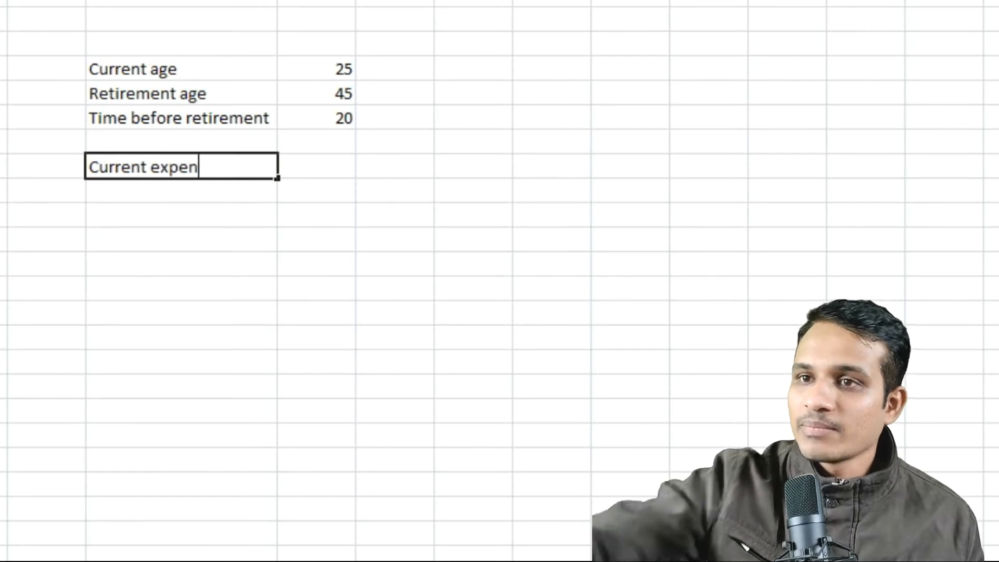
{"action": "type", "text": "se-monthly"}
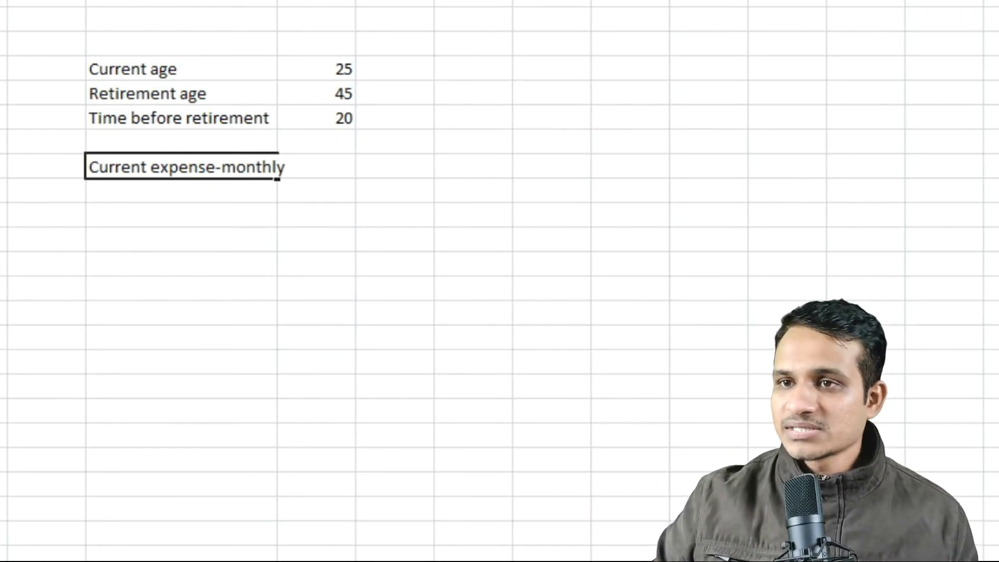
{"action": "left_click", "coordinate": [314, 458]}
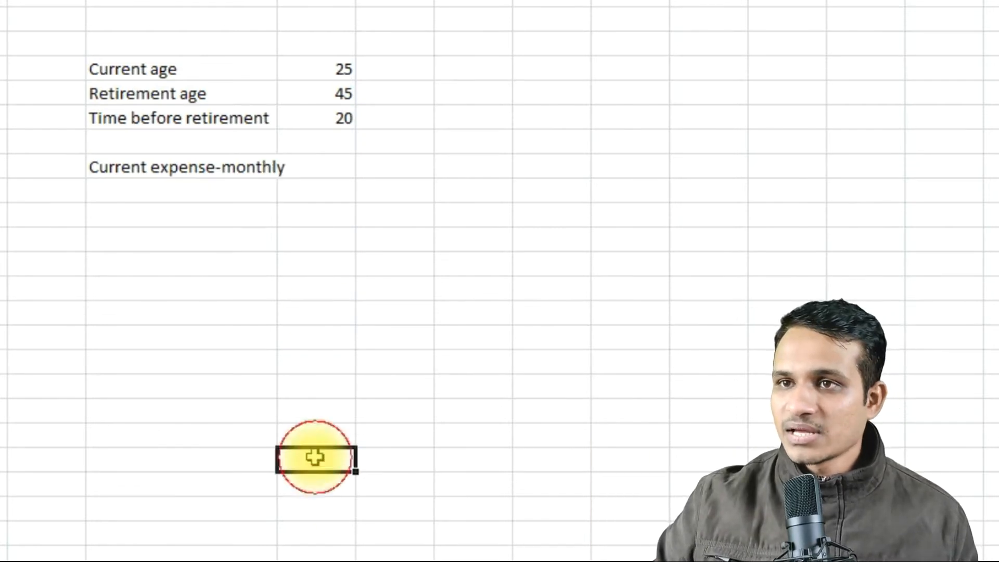
{"action": "left_click_drag", "start_coordinate": [277, 1], "coordinate": [286, 1]}
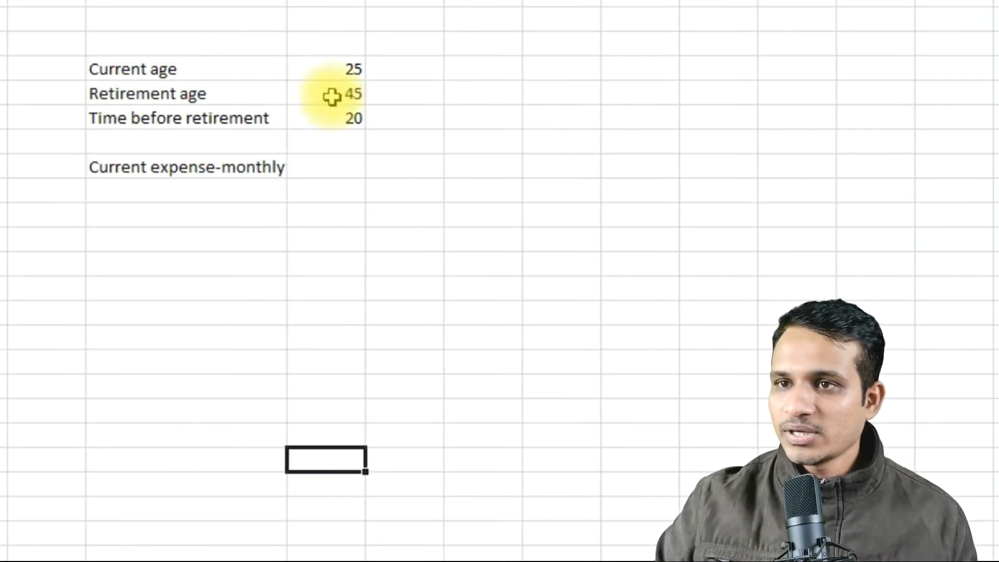
Enter 30000 as the current monthly expense in cell D8.
{"action": "left_click", "coordinate": [337, 173]}
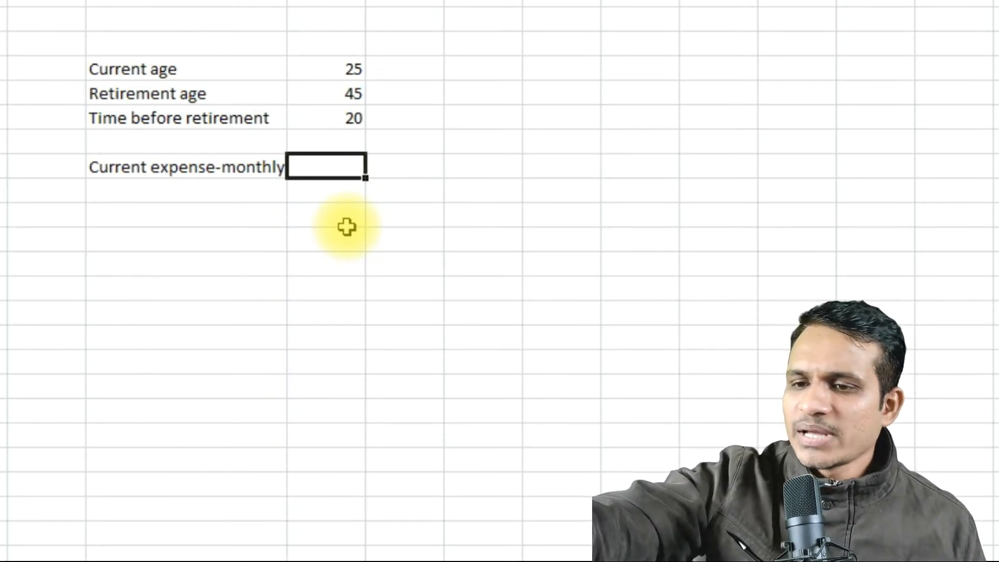
{"action": "type", "text": "30"}
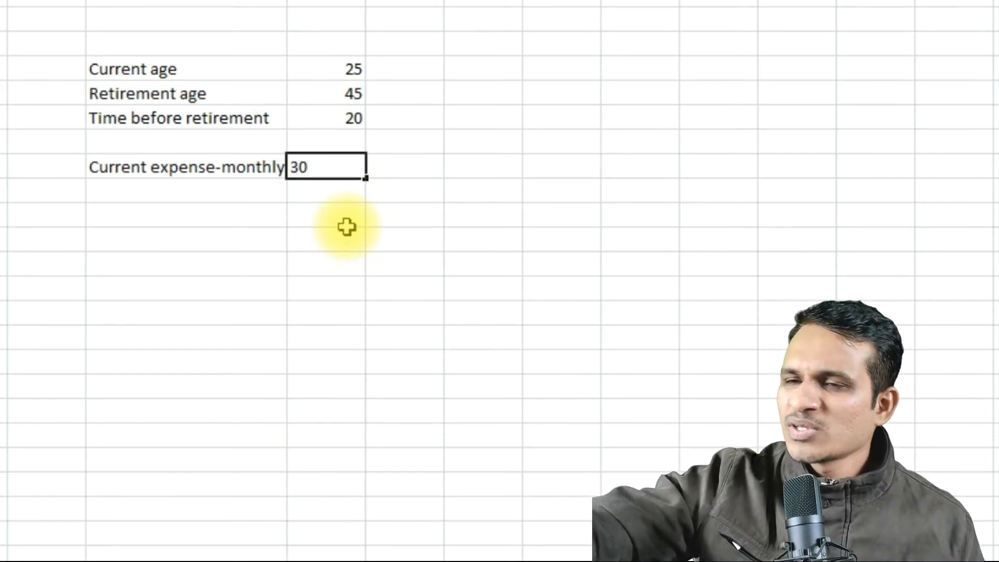
{"action": "type", "text": "000"}
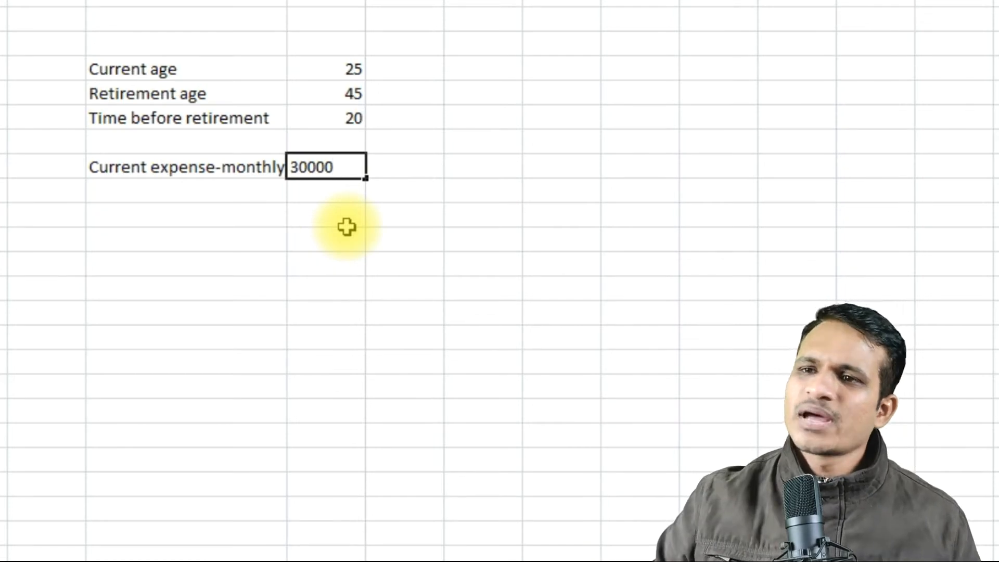
{"action": "left_click", "coordinate": [306, 263]}
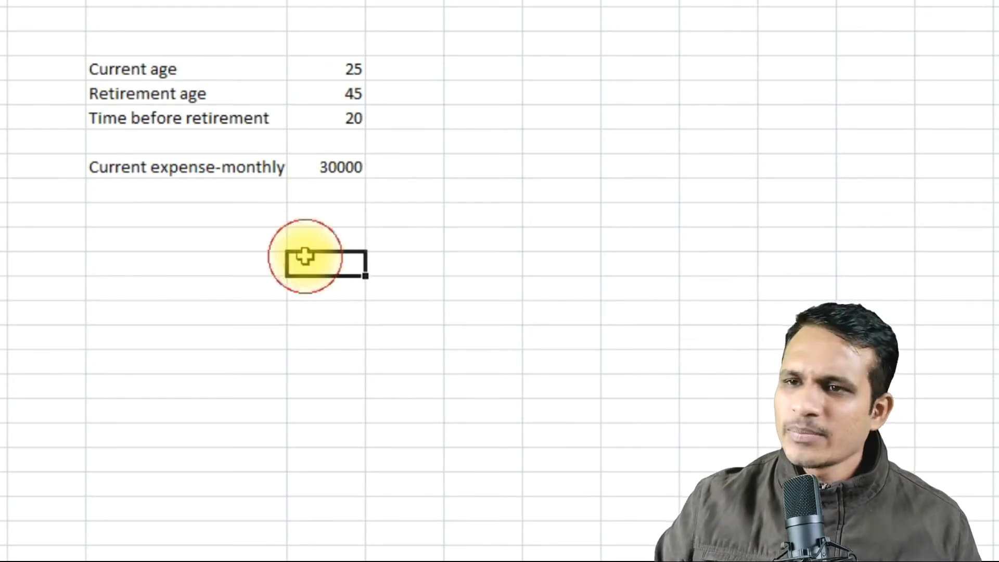
{"action": "left_click", "coordinate": [268, 193]}
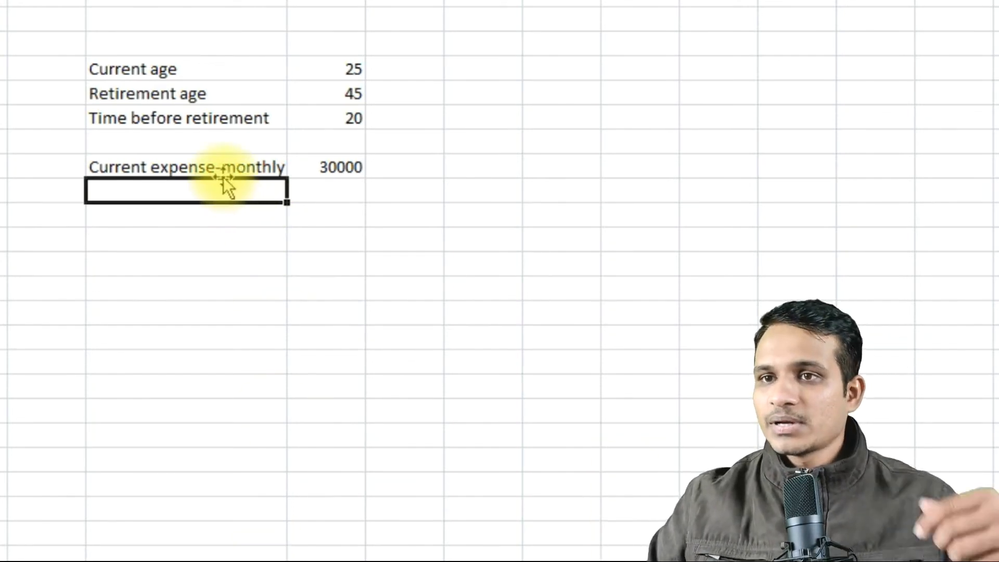
Copy the label in C8 to C9 and change the copy to "Current expense-yearly".
{"action": "left_click", "coordinate": [217, 164]}
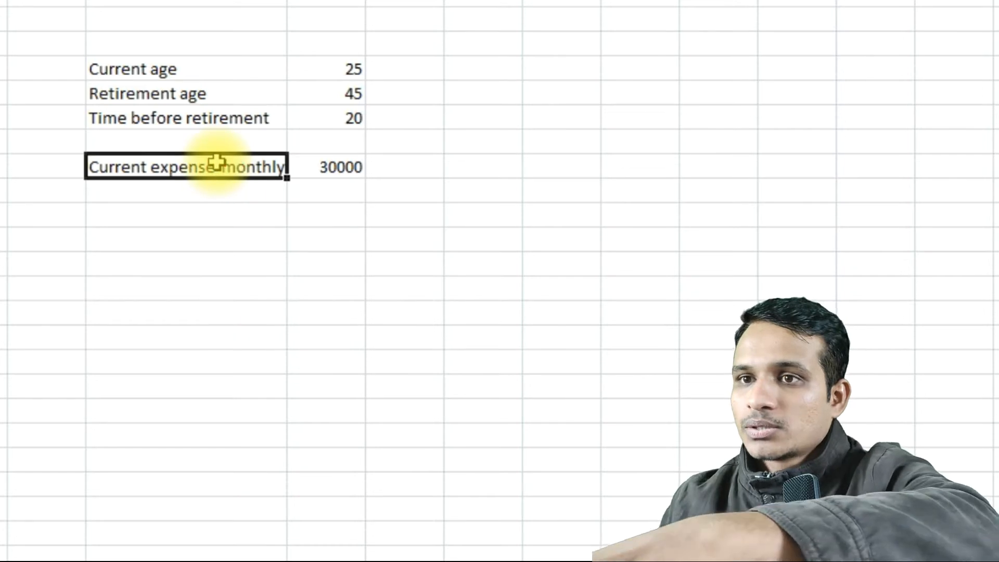
{"action": "key", "text": "ctrl+c"}
{"action": "left_click", "coordinate": [214, 187]}
{"action": "key", "text": "ctrl+v"}
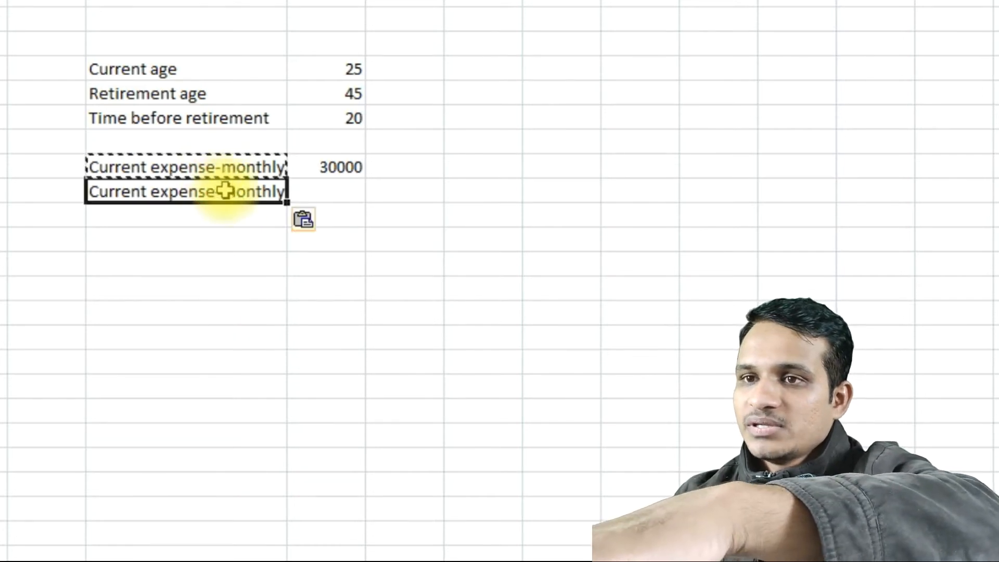
{"action": "double_click", "coordinate": [238, 192]}
{"action": "key", "text": "Delete"}
{"action": "key", "text": "Delete"}
{"action": "key", "text": "Delete"}
{"action": "key", "text": "Delete"}
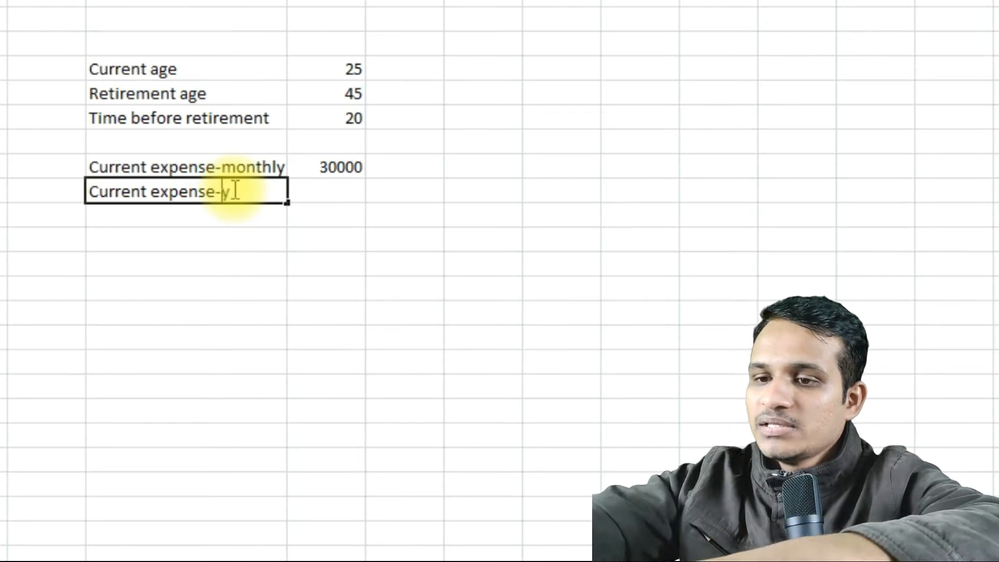
{"action": "type", "text": "ear"}
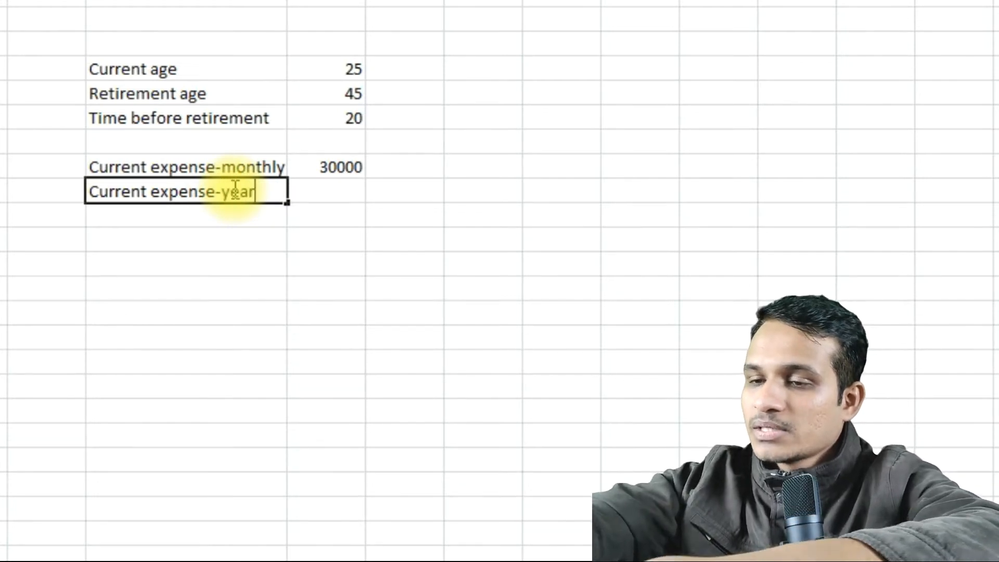
{"action": "type", "text": "ly"}
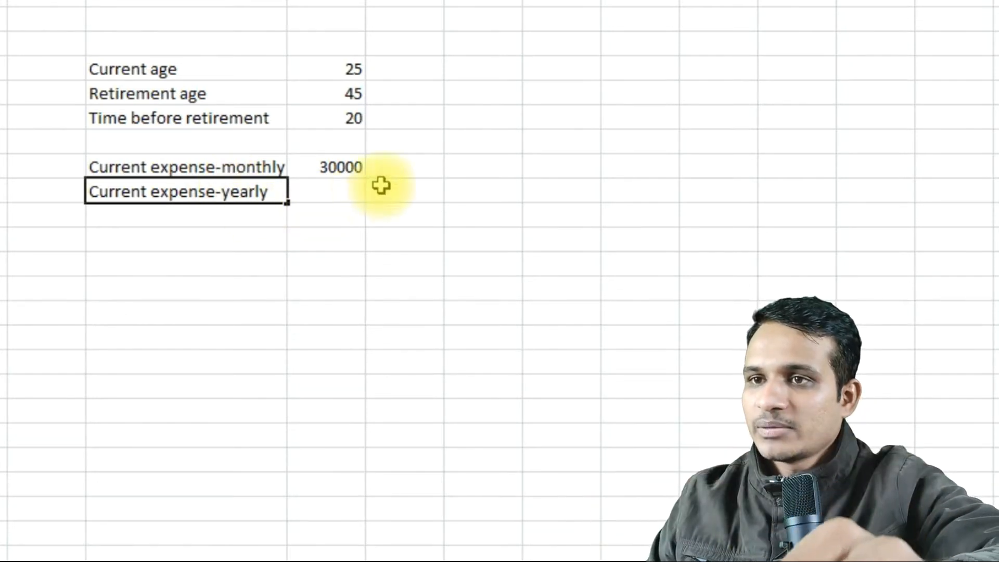
Calculate the current yearly expense in D9 with the formula =12*D8.
{"action": "left_click", "coordinate": [352, 189]}
{"action": "type", "text": "="}
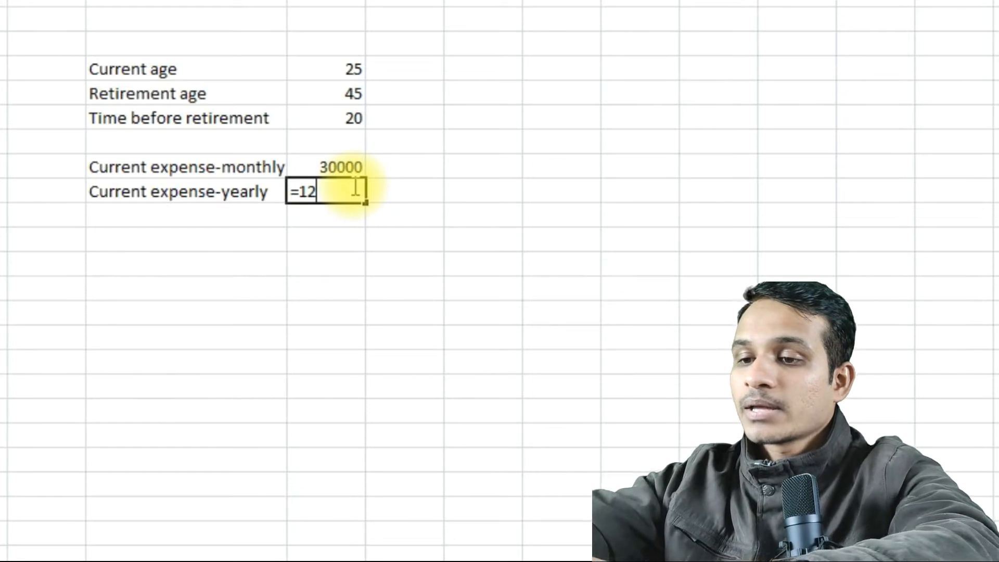
{"action": "type", "text": "12*"}
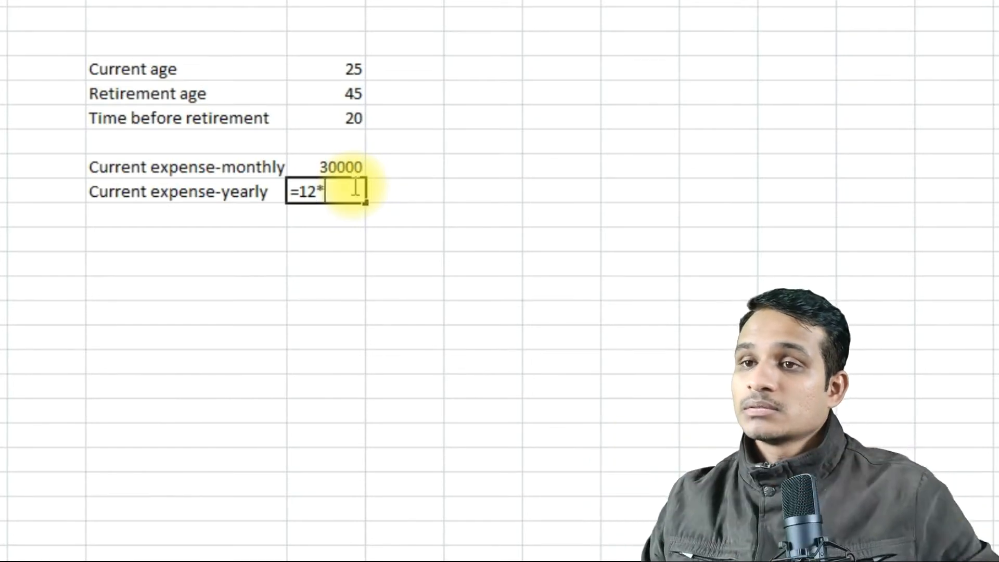
{"action": "left_click", "coordinate": [323, 165]}
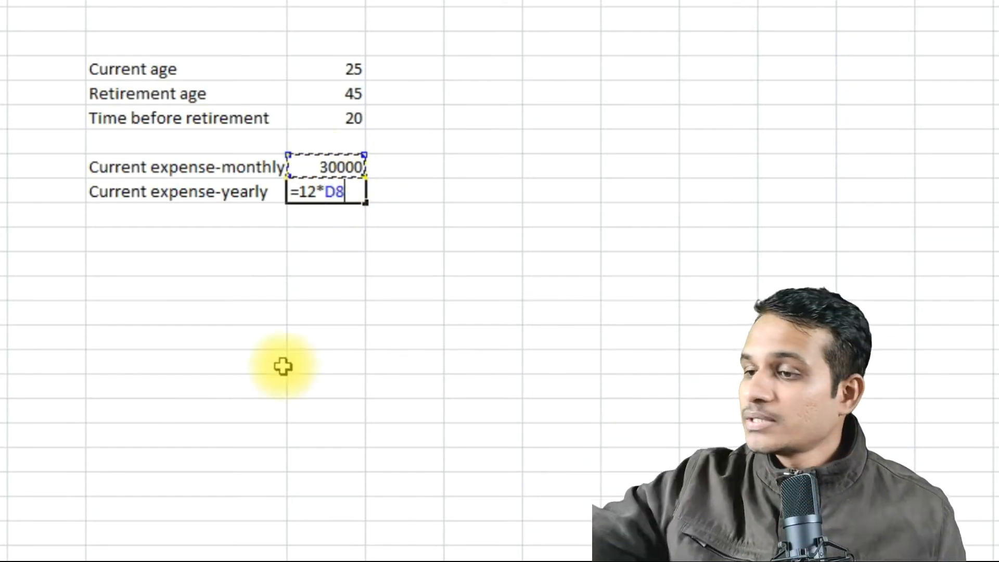
{"action": "key", "text": "Return"}
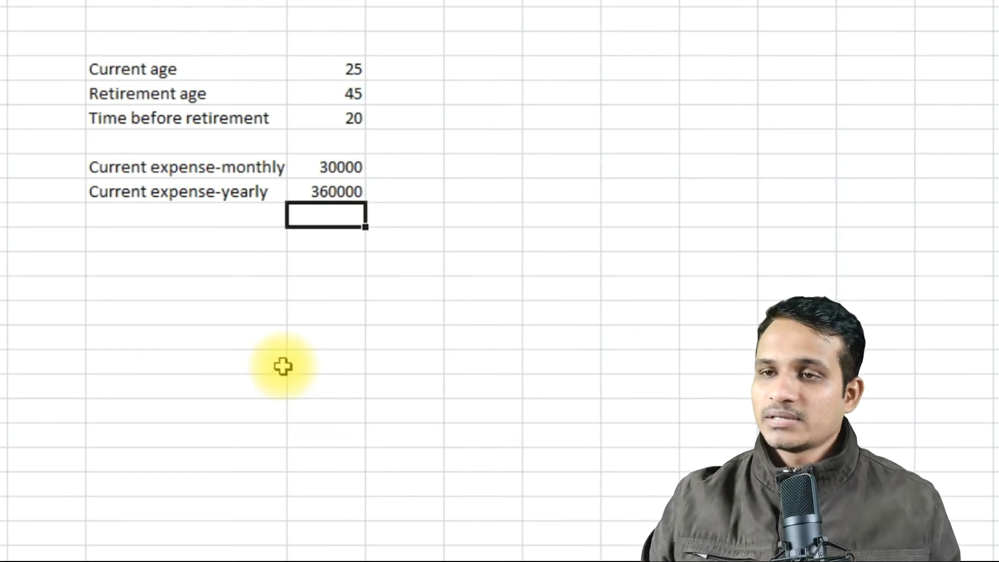
Enter the label "Inflation" in C11 and its rate of 6 in D11.
{"action": "left_click", "coordinate": [241, 241]}
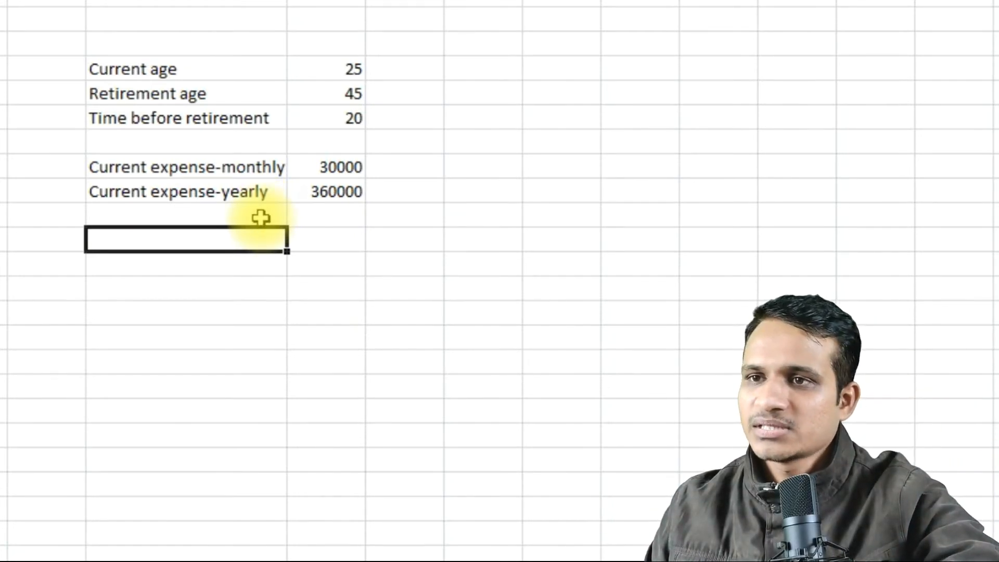
{"action": "left_click", "coordinate": [261, 218]}
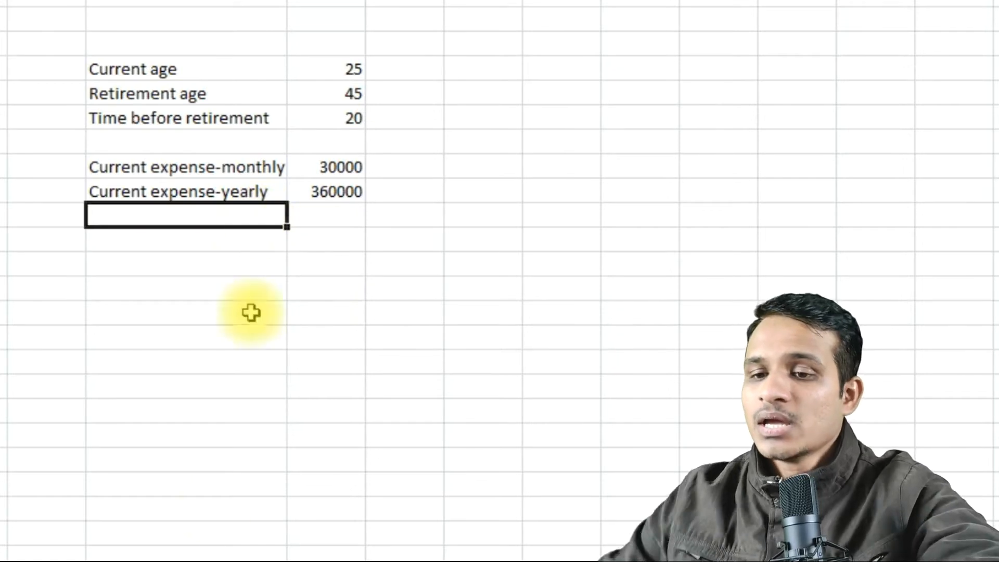
{"action": "key", "text": "Down"}
{"action": "type", "text": "Inflation"}
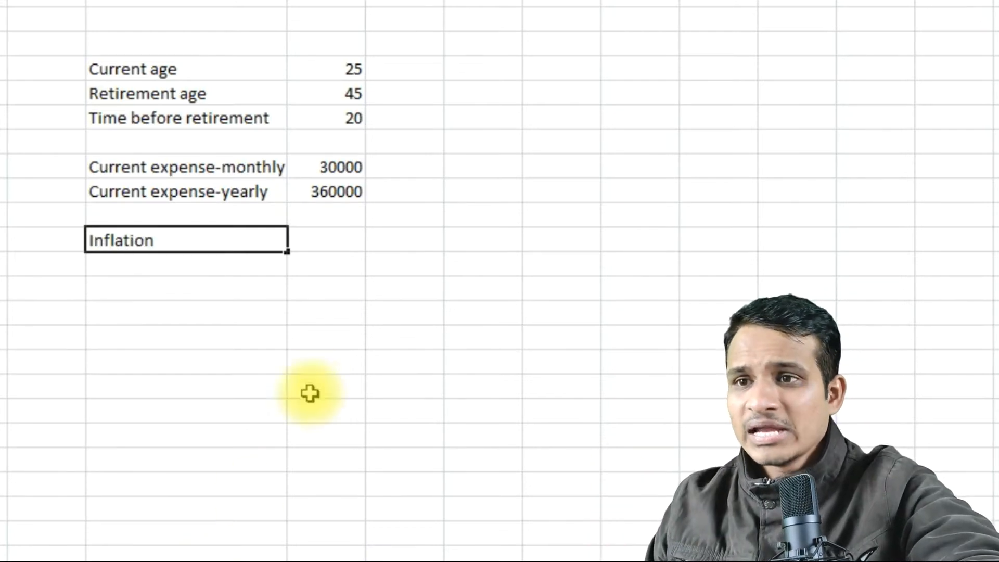
{"action": "left_click", "coordinate": [325, 242]}
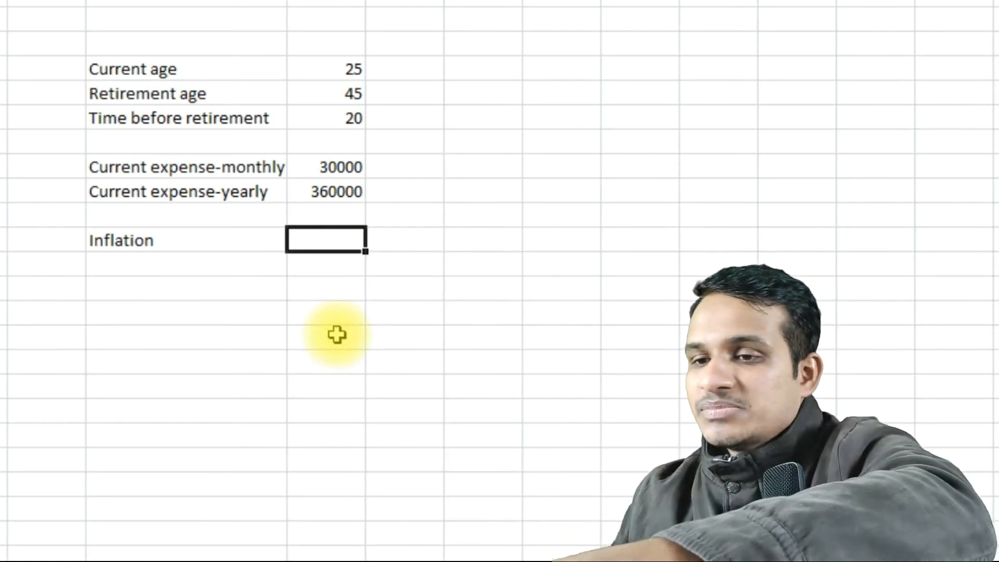
{"action": "type", "text": "6"}
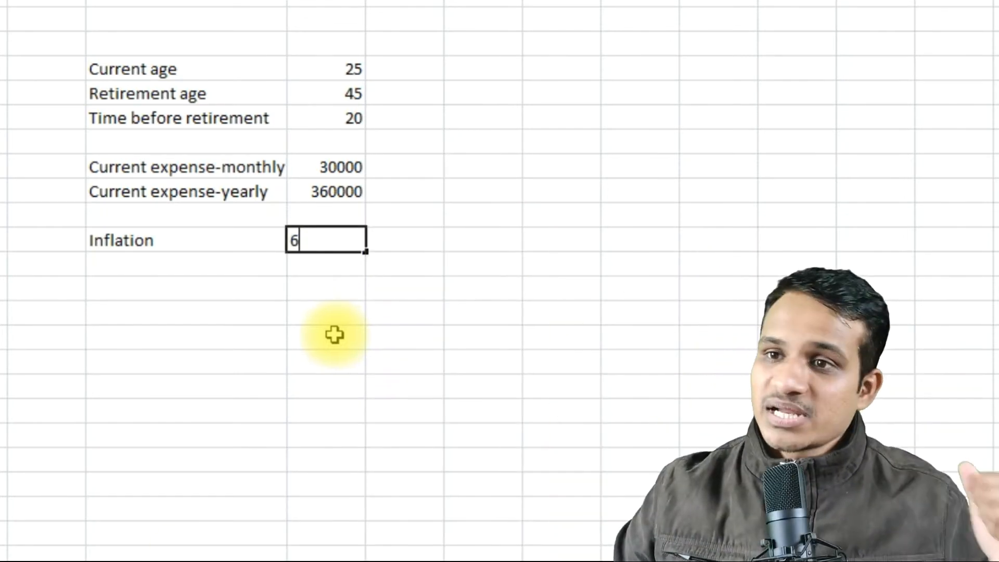
Enter the label "Yearly expense at retirement" in C12 and widen column C to fit it.
{"action": "left_click", "coordinate": [229, 267]}
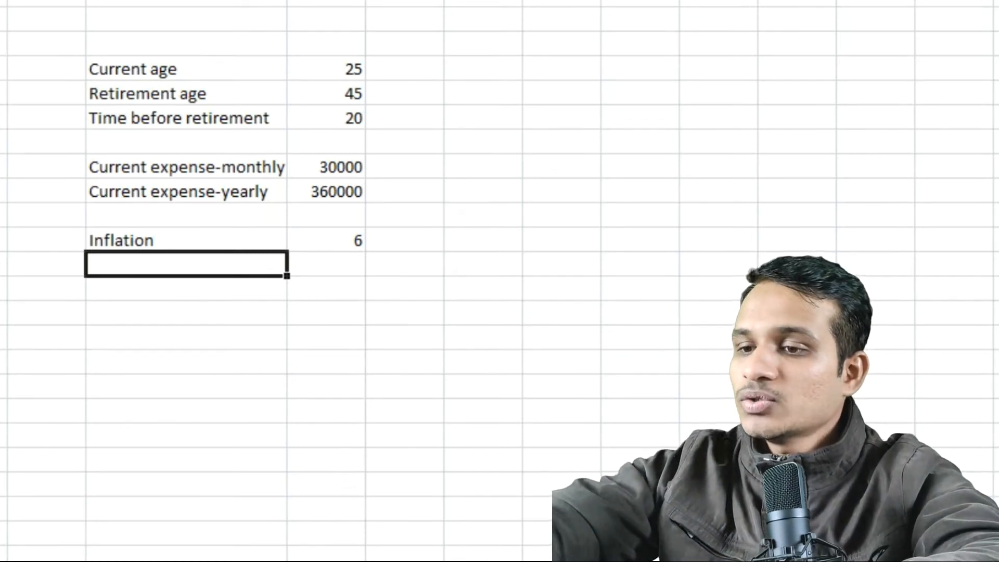
{"action": "type", "text": "Ye"}
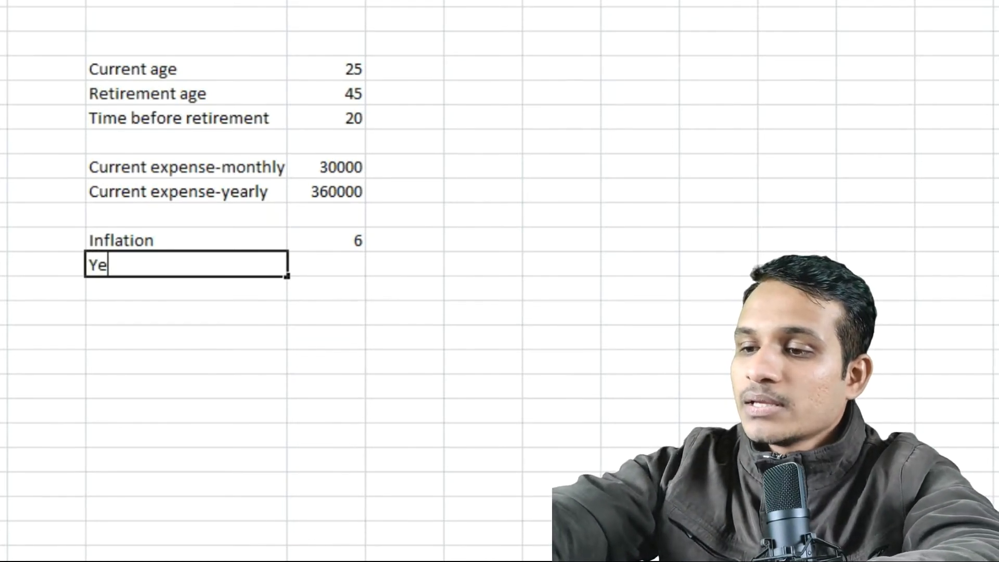
{"action": "type", "text": "arly expense "}
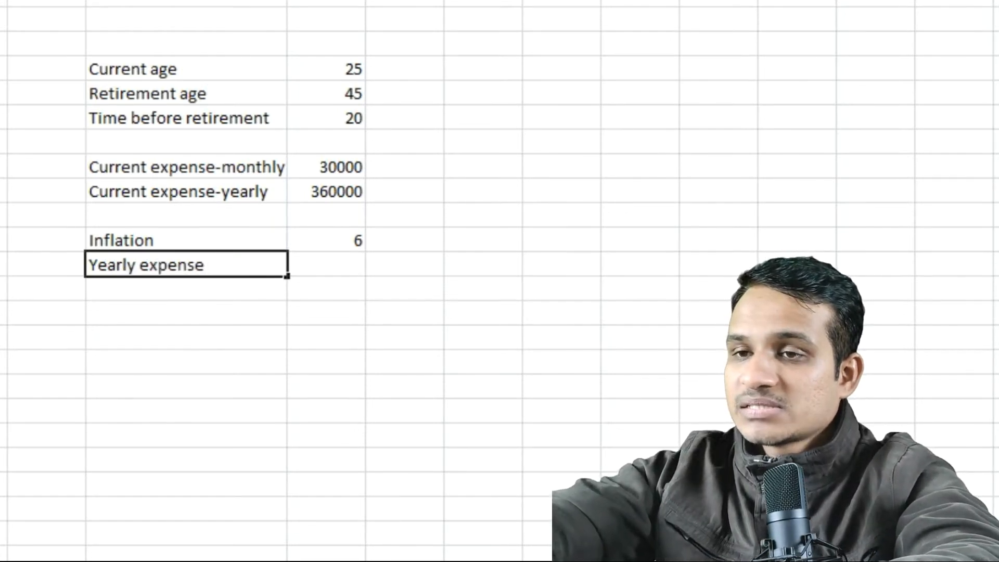
{"action": "type", "text": "at retirement"}
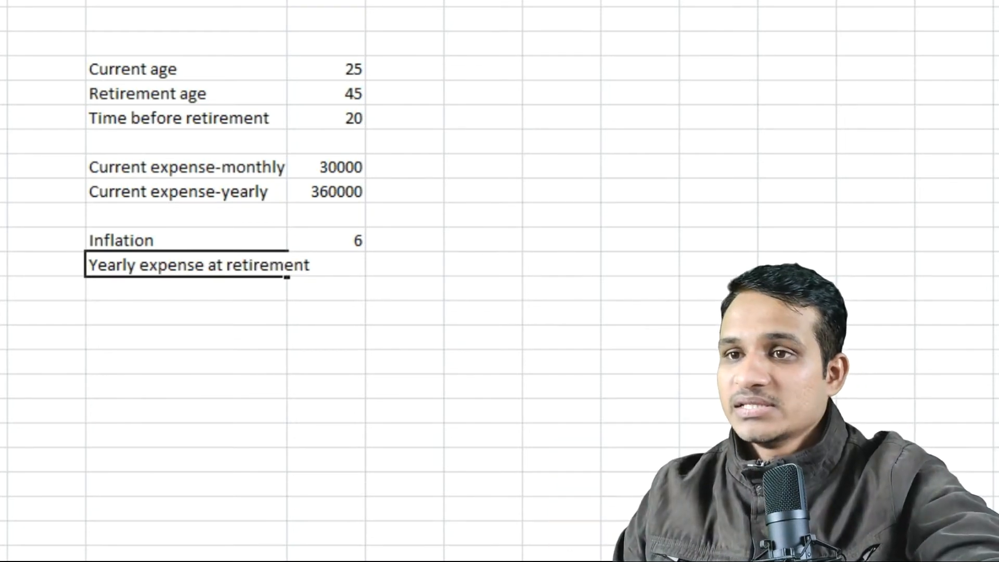
{"action": "left_click", "coordinate": [356, 380]}
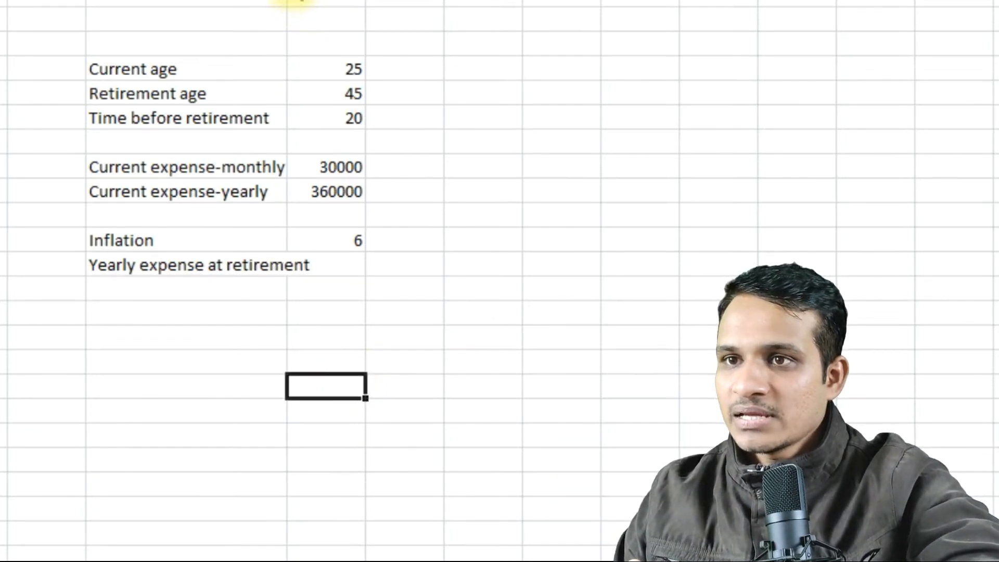
{"action": "left_click_drag", "start_coordinate": [287, 1], "coordinate": [320, 1]}
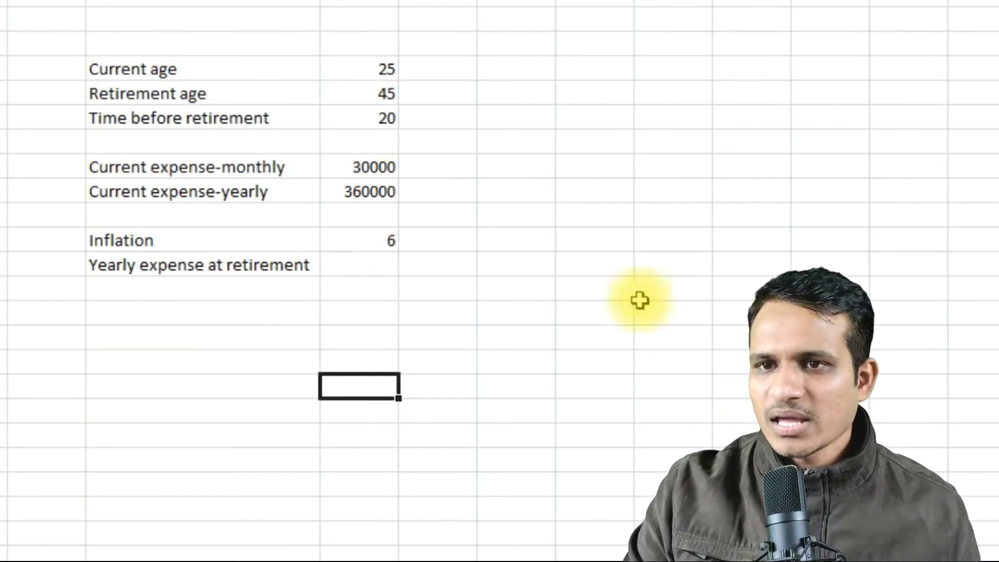
Handwrite the compound growth formula A = P(1 + R/100)^n beside the table with the annotation pen.
{"action": "left_click", "coordinate": [3, 440]}
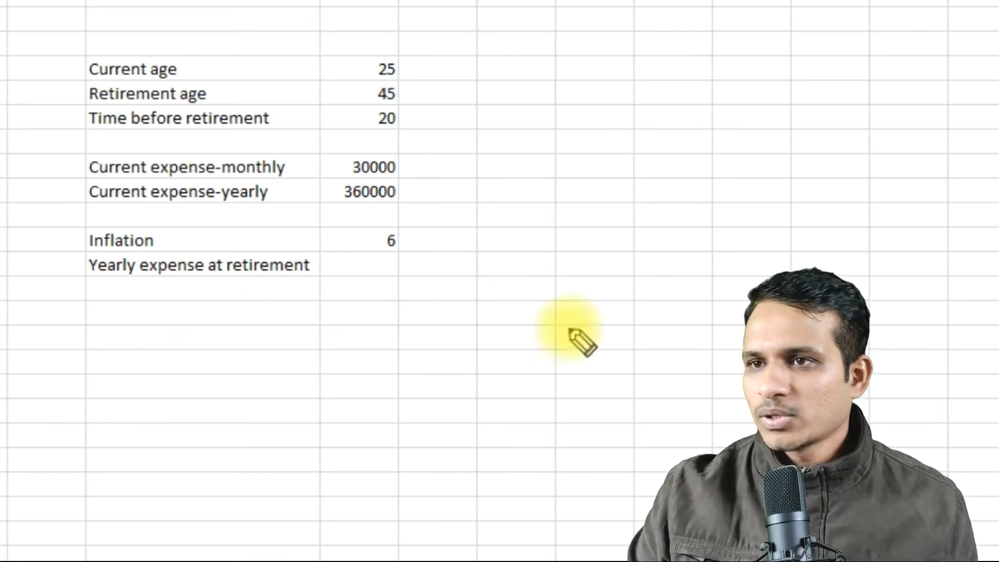
{"action": "left_click_drag", "start_coordinate": [632, 187], "coordinate": [679, 273]}
{"action": "mouse_move", "coordinate": [430, 282]}
{"action": "left_mouse_down"}
{"action": "mouse_move", "coordinate": [516, 273]}
{"action": "mouse_move", "coordinate": [517, 293]}
{"action": "left_mouse_up"}
{"action": "mouse_move", "coordinate": [553, 250]}
{"action": "left_mouse_down"}
{"action": "mouse_move", "coordinate": [564, 307]}
{"action": "mouse_move", "coordinate": [558, 272]}
{"action": "left_mouse_up"}
{"action": "mouse_move", "coordinate": [632, 235]}
{"action": "left_mouse_down"}
{"action": "mouse_move", "coordinate": [625, 330]}
{"action": "mouse_move", "coordinate": [640, 257]}
{"action": "mouse_move", "coordinate": [639, 288]}
{"action": "left_mouse_up"}
{"action": "left_click_drag", "start_coordinate": [664, 271], "coordinate": [700, 267]}
{"action": "mouse_move", "coordinate": [684, 255]}
{"action": "left_mouse_down"}
{"action": "mouse_move", "coordinate": [683, 285]}
{"action": "mouse_move", "coordinate": [725, 274]}
{"action": "mouse_move", "coordinate": [754, 286]}
{"action": "left_mouse_up"}
{"action": "mouse_move", "coordinate": [700, 307]}
{"action": "left_mouse_down"}
{"action": "mouse_move", "coordinate": [700, 330]}
{"action": "mouse_move", "coordinate": [729, 311]}
{"action": "left_mouse_up"}
{"action": "left_click_drag", "start_coordinate": [760, 311], "coordinate": [745, 321]}
{"action": "left_click_drag", "start_coordinate": [756, 223], "coordinate": [770, 328]}
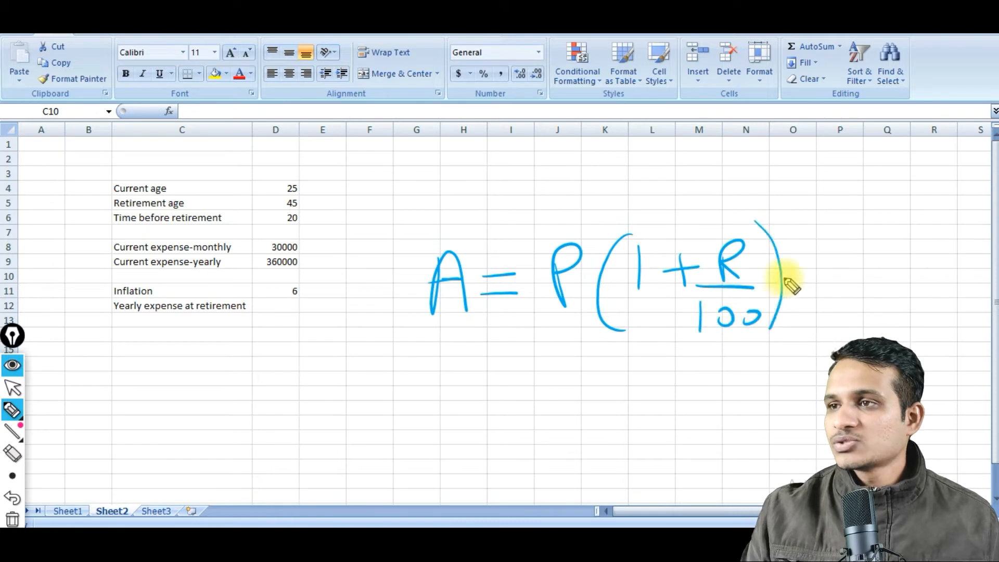
{"action": "left_click_drag", "start_coordinate": [783, 231], "coordinate": [806, 235]}
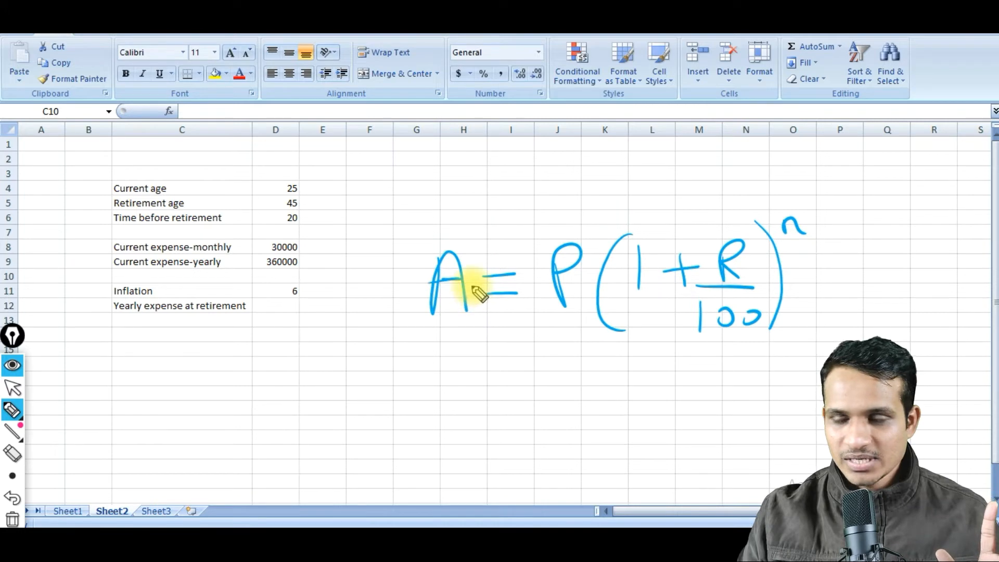
Underline D12, link the yearly expense to P, inflation to R and n to time before retirement with arrows, and clear all annotations.
{"action": "left_click_drag", "start_coordinate": [268, 308], "coordinate": [290, 306]}
{"action": "left_click_drag", "start_coordinate": [269, 315], "coordinate": [292, 313]}
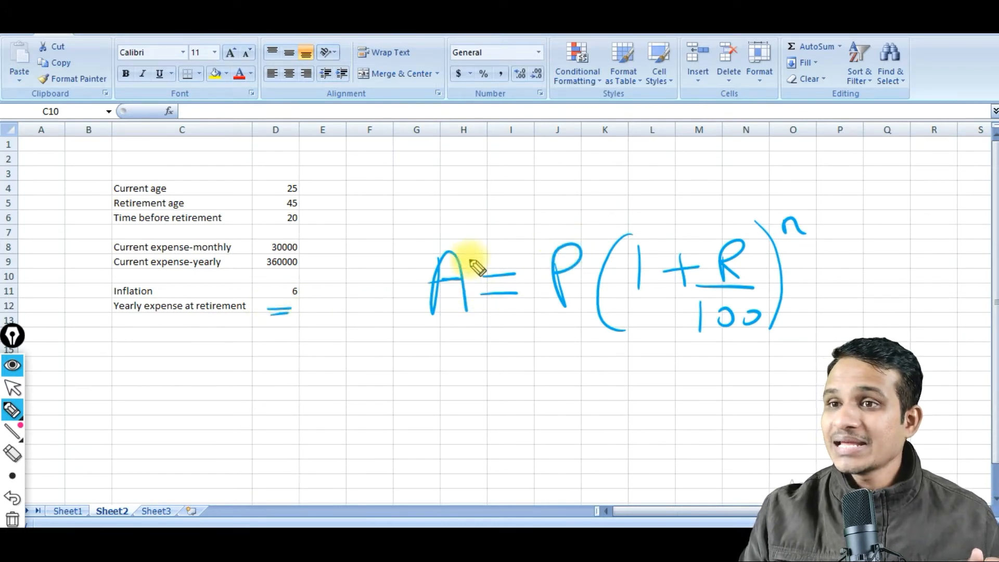
{"action": "mouse_move", "coordinate": [300, 264]}
{"action": "left_mouse_down"}
{"action": "mouse_move", "coordinate": [474, 223]}
{"action": "mouse_move", "coordinate": [544, 242]}
{"action": "mouse_move", "coordinate": [550, 251]}
{"action": "mouse_move", "coordinate": [538, 252]}
{"action": "left_mouse_up"}
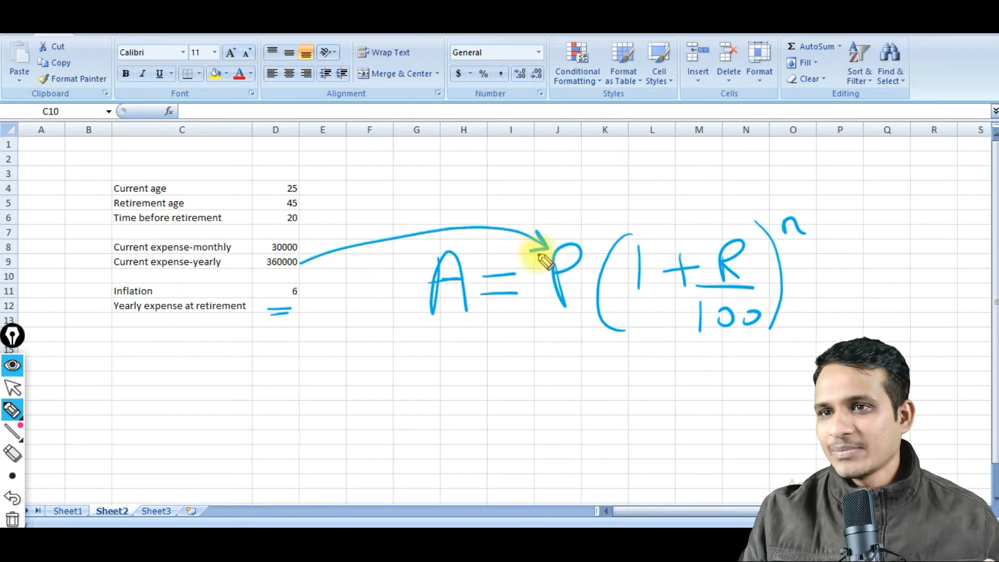
{"action": "left_click", "coordinate": [567, 287]}
{"action": "left_click_drag", "start_coordinate": [435, 316], "coordinate": [446, 316]}
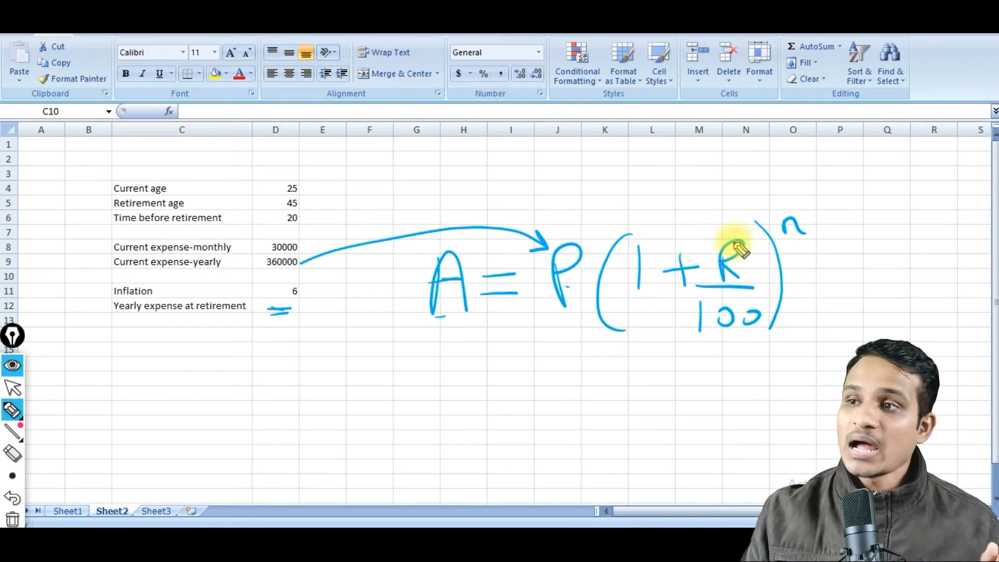
{"action": "mouse_move", "coordinate": [748, 243]}
{"action": "left_mouse_down"}
{"action": "mouse_move", "coordinate": [713, 286]}
{"action": "mouse_move", "coordinate": [741, 230]}
{"action": "mouse_move", "coordinate": [718, 239]}
{"action": "left_mouse_up"}
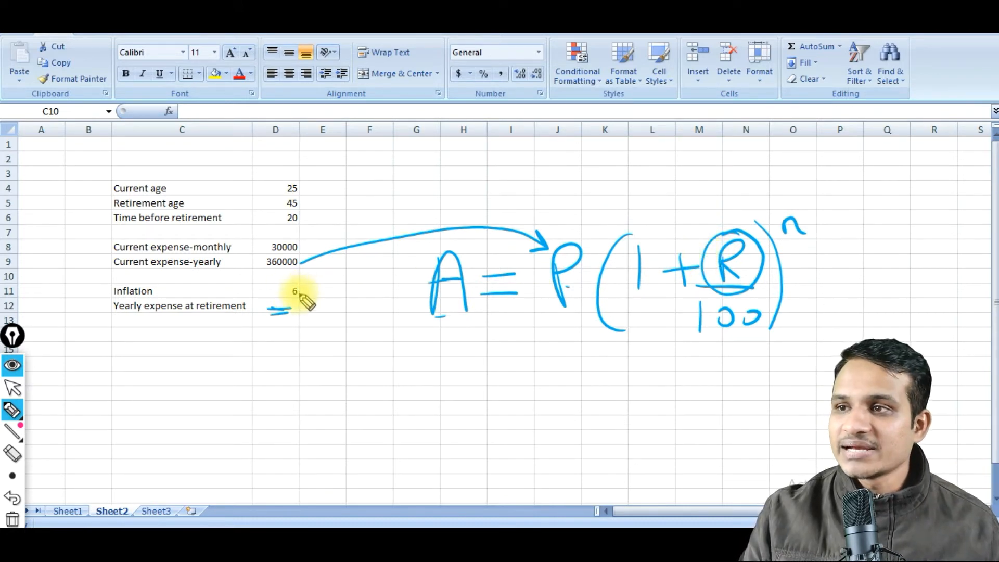
{"action": "mouse_move", "coordinate": [301, 296]}
{"action": "left_mouse_down"}
{"action": "mouse_move", "coordinate": [382, 357]}
{"action": "mouse_move", "coordinate": [510, 371]}
{"action": "mouse_move", "coordinate": [664, 322]}
{"action": "mouse_move", "coordinate": [702, 290]}
{"action": "mouse_move", "coordinate": [708, 307]}
{"action": "left_mouse_up"}
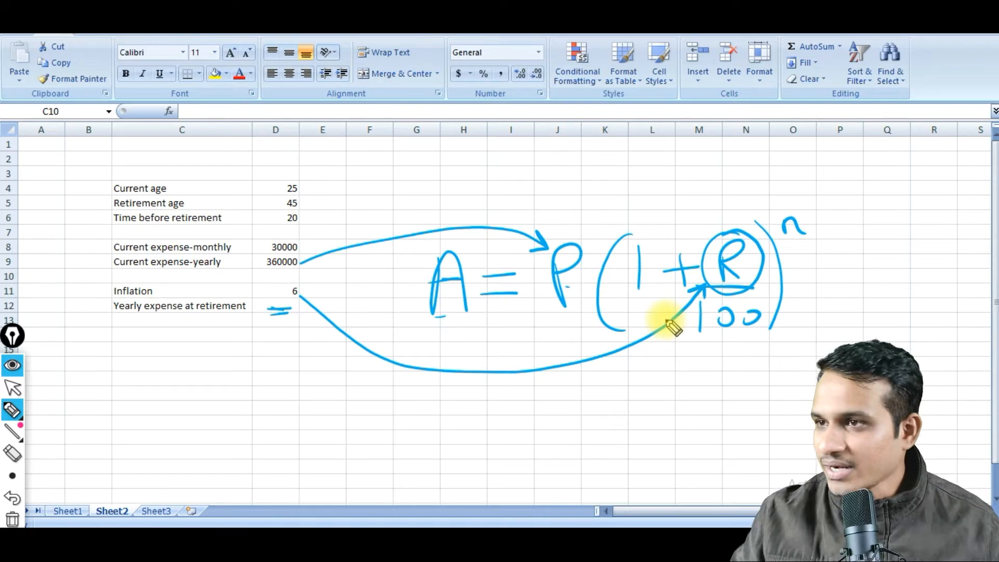
{"action": "mouse_move", "coordinate": [791, 206]}
{"action": "left_mouse_down"}
{"action": "mouse_move", "coordinate": [819, 239]}
{"action": "mouse_move", "coordinate": [739, 201]}
{"action": "mouse_move", "coordinate": [606, 178]}
{"action": "mouse_move", "coordinate": [449, 182]}
{"action": "mouse_move", "coordinate": [301, 218]}
{"action": "mouse_move", "coordinate": [318, 226]}
{"action": "left_mouse_up"}
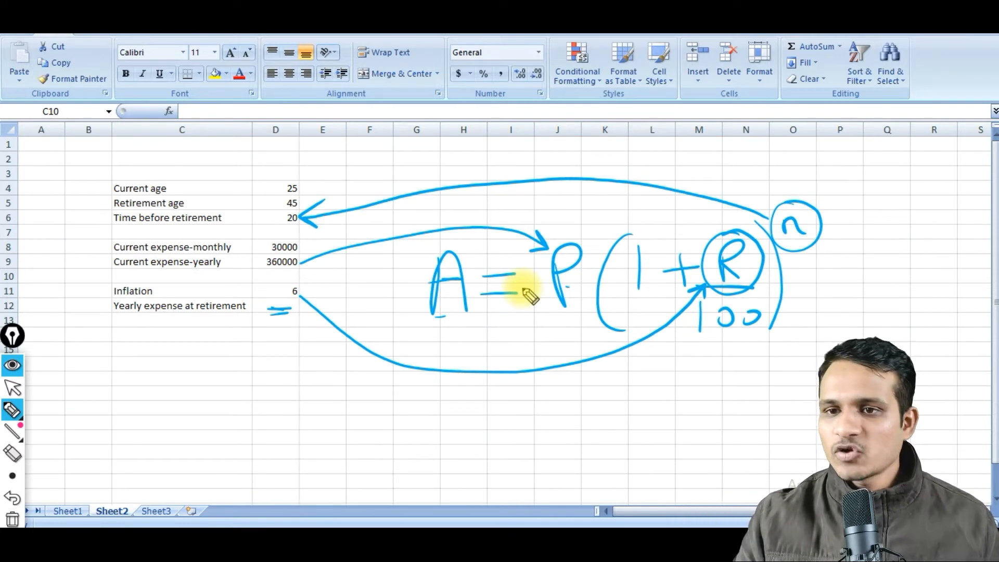
{"action": "left_click", "coordinate": [12, 519]}
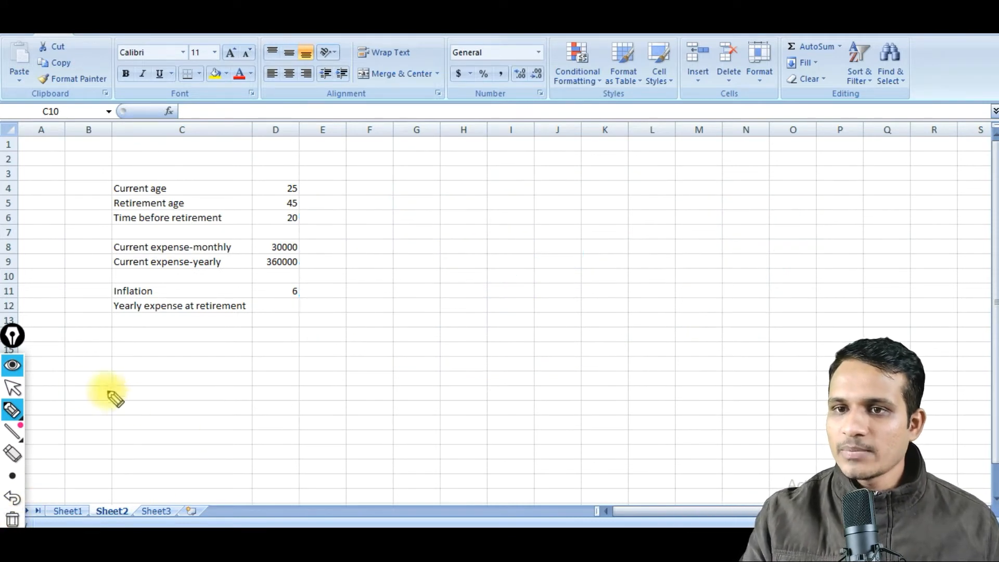
{"action": "mouse_move", "coordinate": [13, 432]}
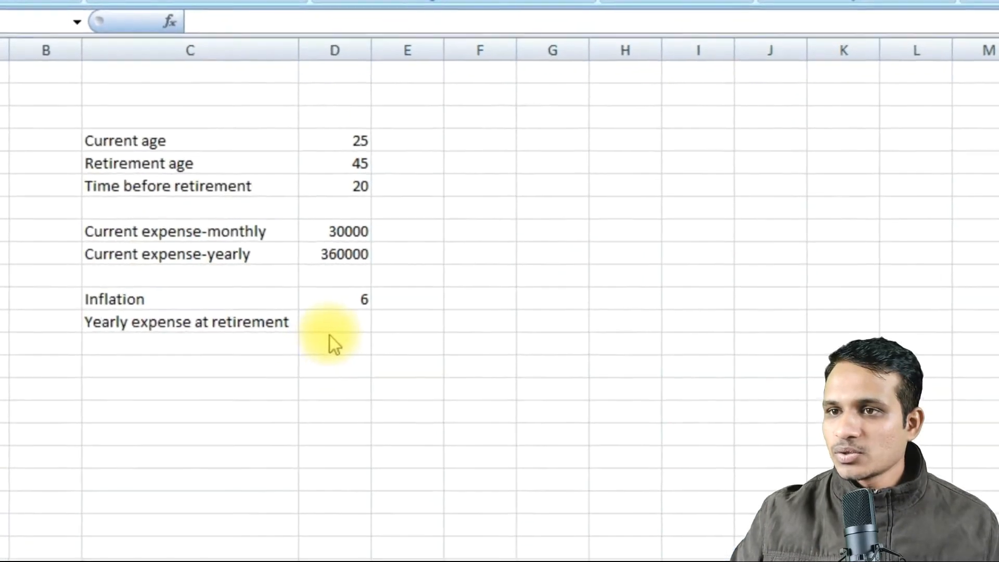
Calculate the yearly expense at retirement in D12 with the formula =D9*(1+D11/100)^D6.
{"action": "left_click", "coordinate": [435, 339]}
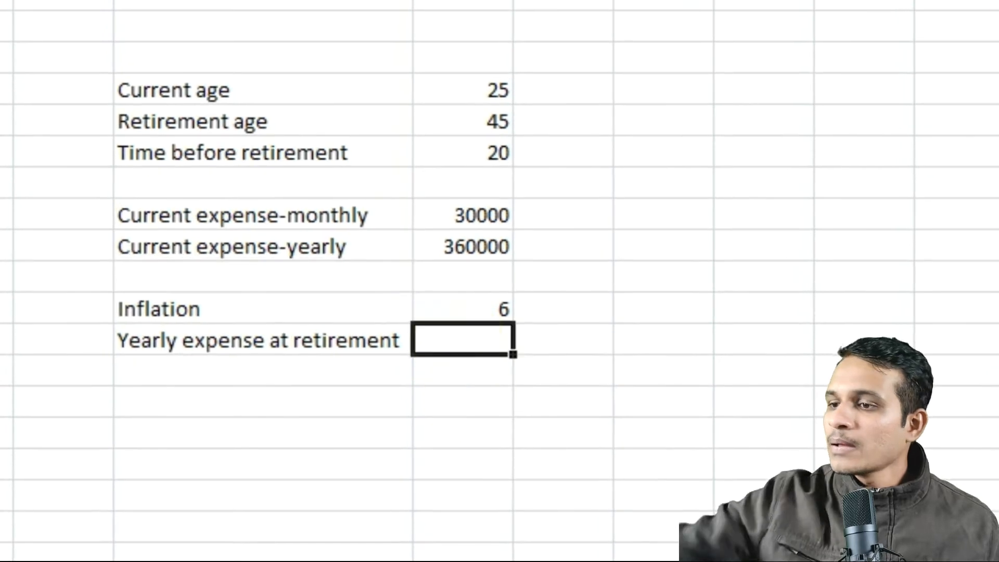
{"action": "type", "text": "="}
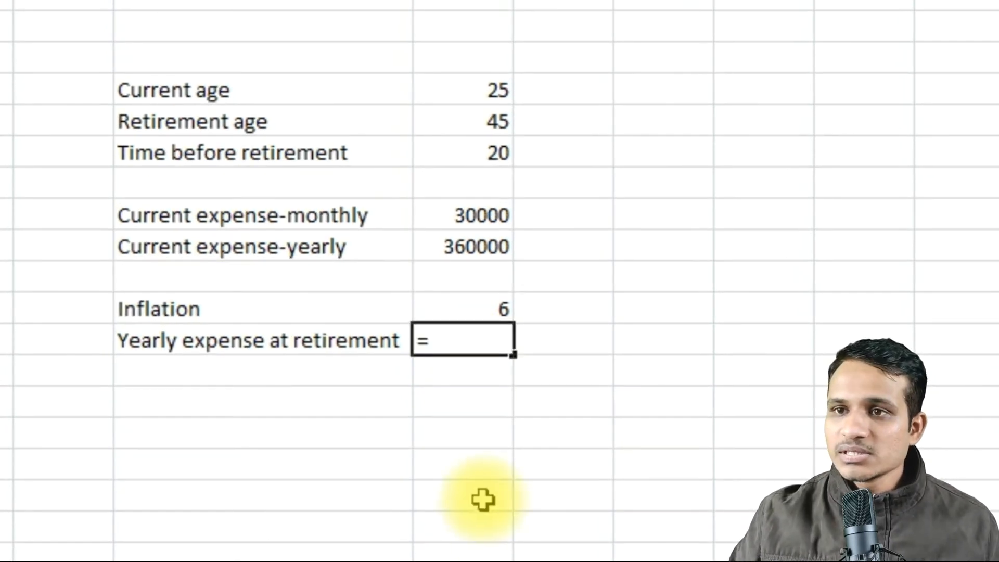
{"action": "left_click", "coordinate": [467, 251]}
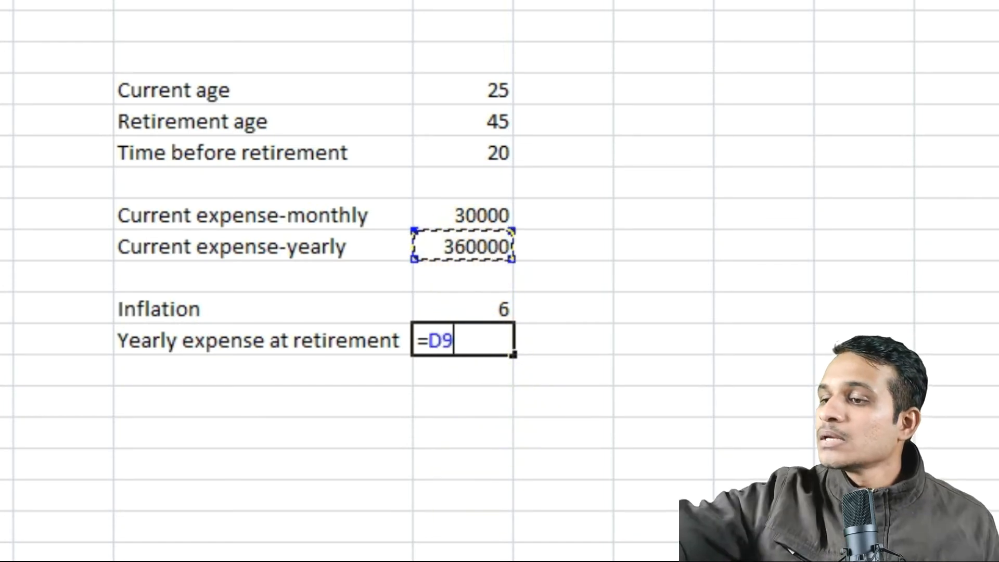
{"action": "type", "text": "*"}
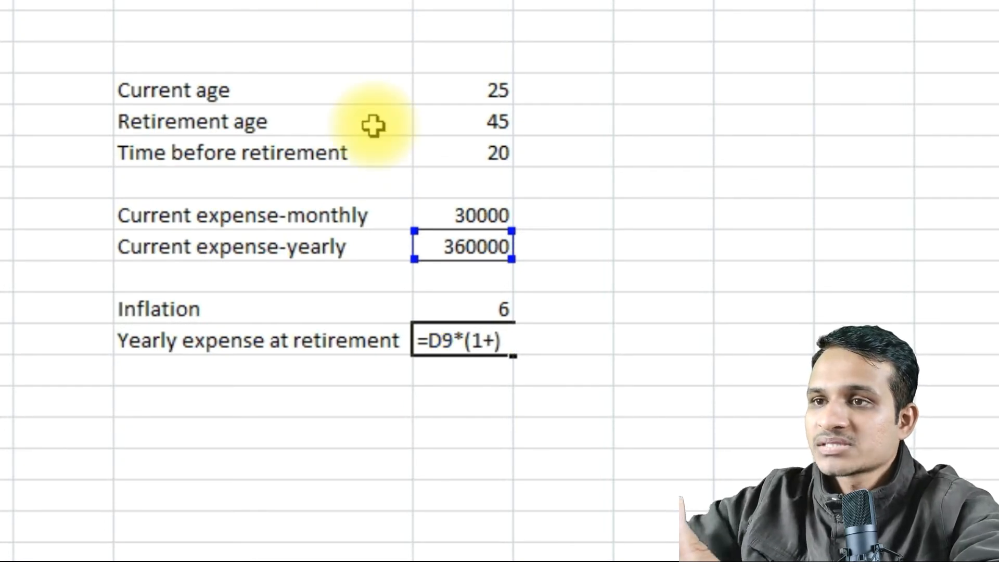
{"action": "left_click", "coordinate": [490, 311]}
{"action": "type", "text": "/100"}
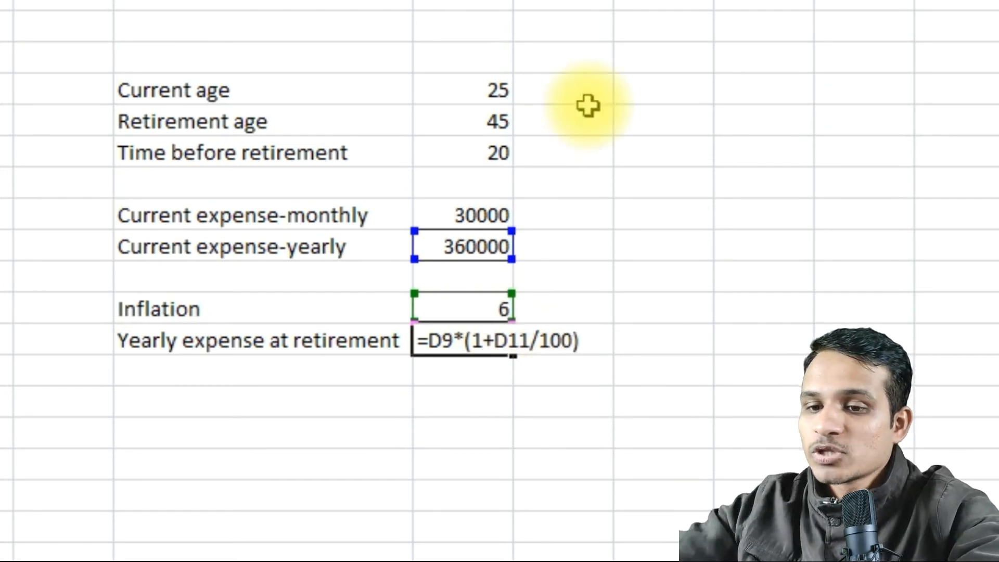
{"action": "type", "text": "^"}
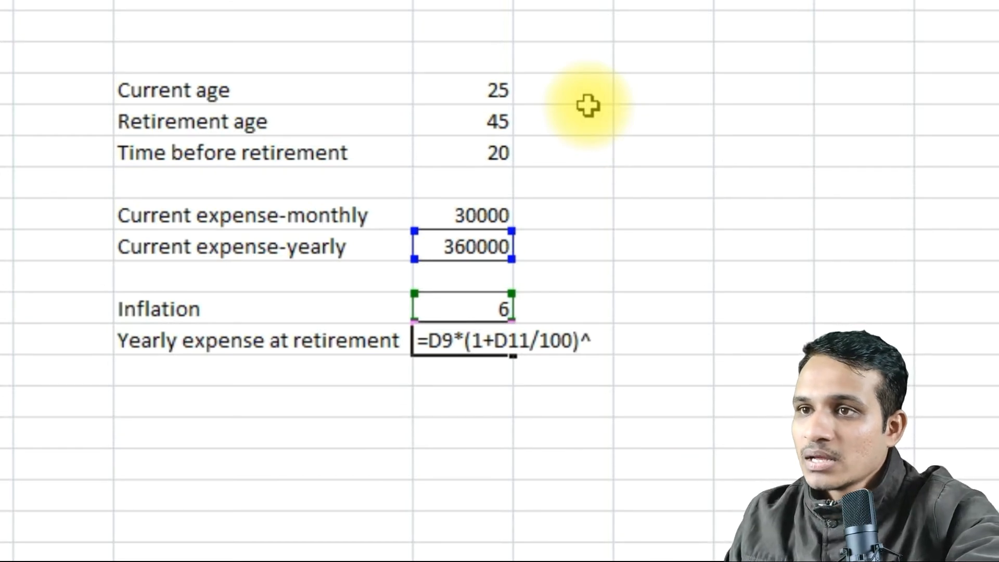
{"action": "left_click", "coordinate": [496, 155]}
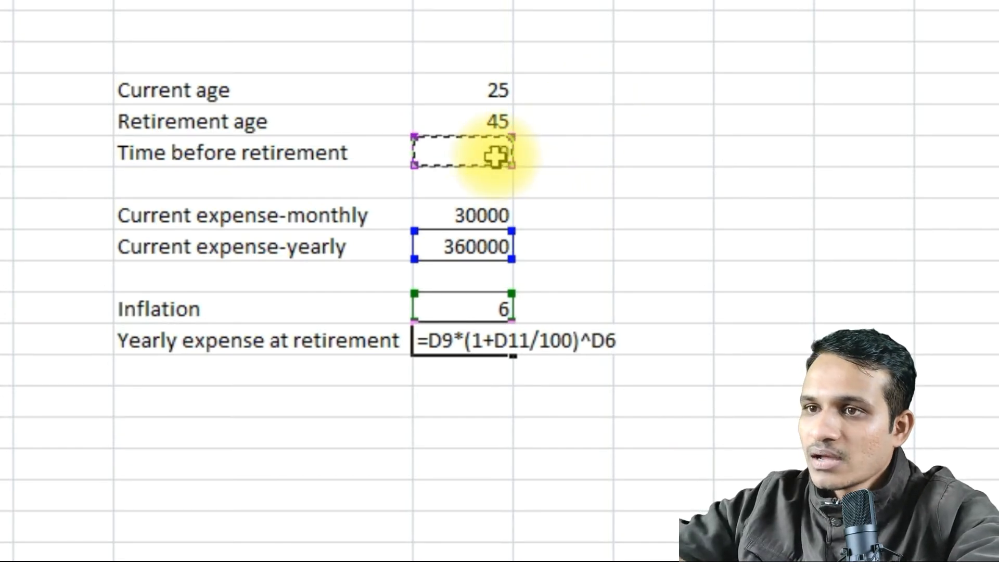
{"action": "key", "text": "Return"}
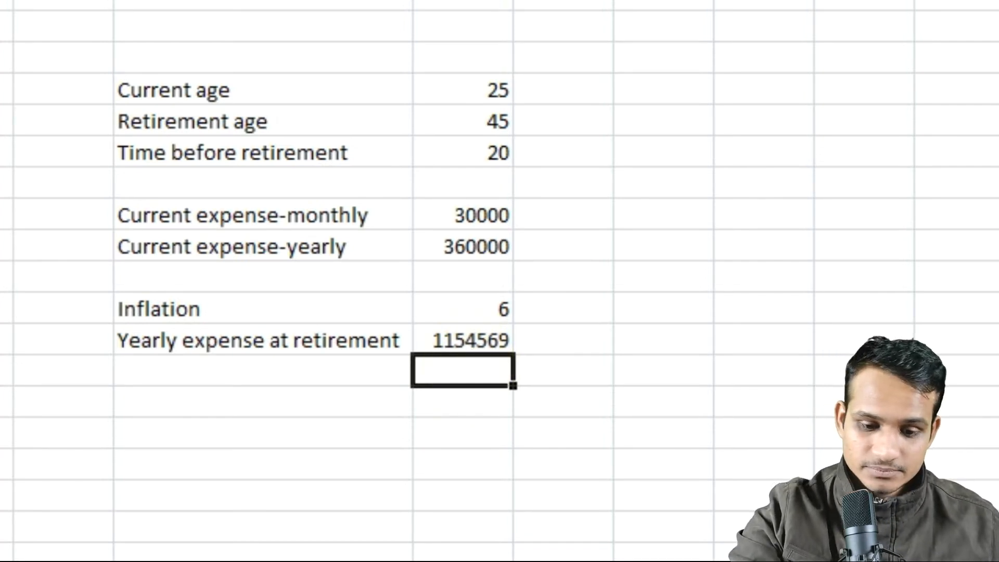
{"action": "left_click", "coordinate": [508, 469]}
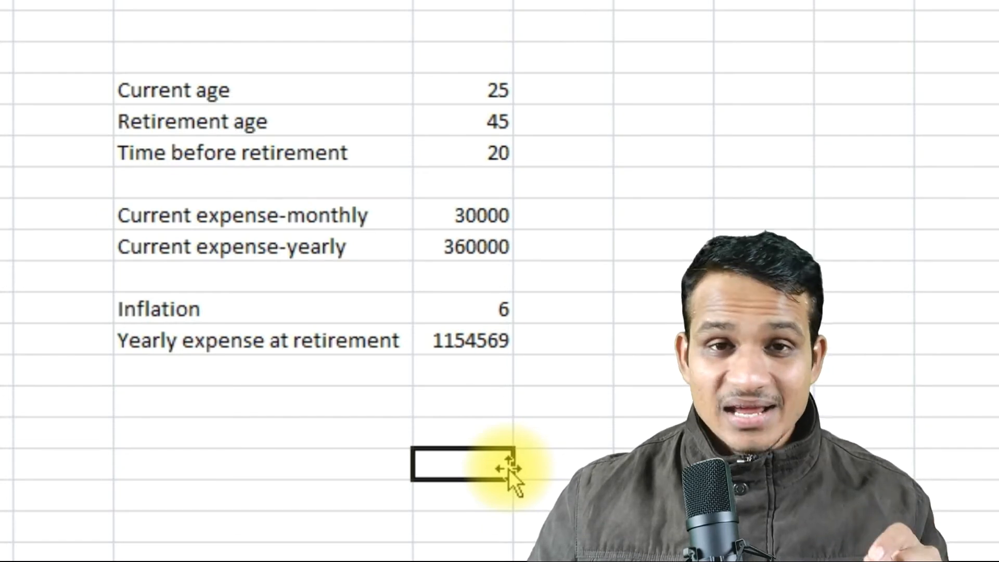
Enter the label "Monthly Expense at retirement" in C13, directly below the yearly expense label.
{"action": "left_click", "coordinate": [349, 366]}
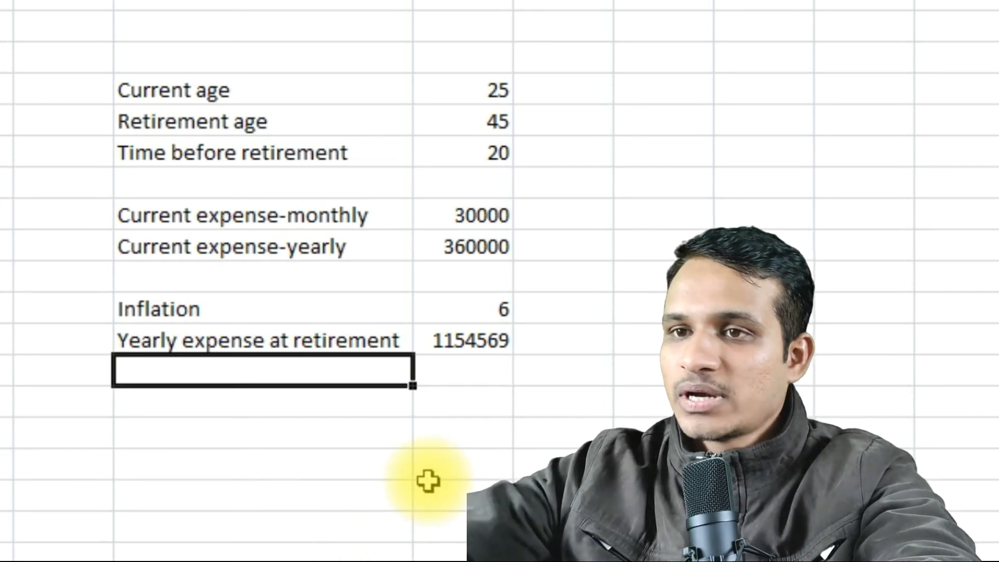
{"action": "type", "text": "Monthly "}
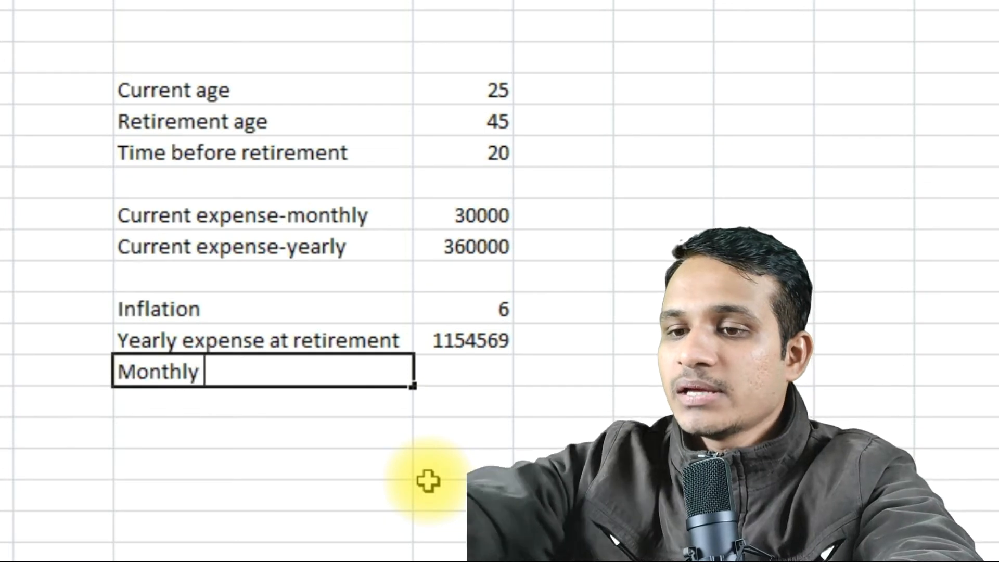
{"action": "type", "text": "Expe"}
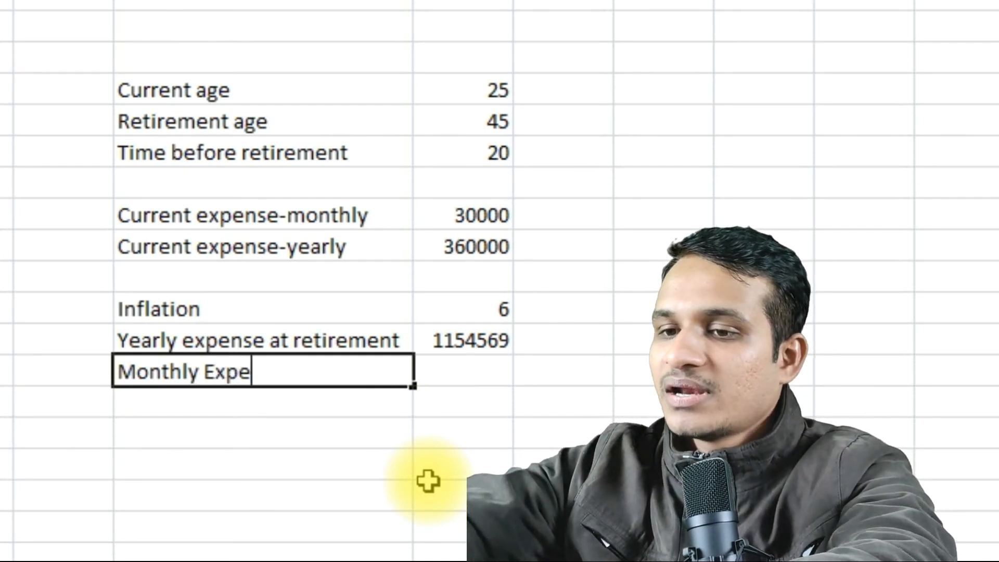
{"action": "type", "text": "nse at retirement"}
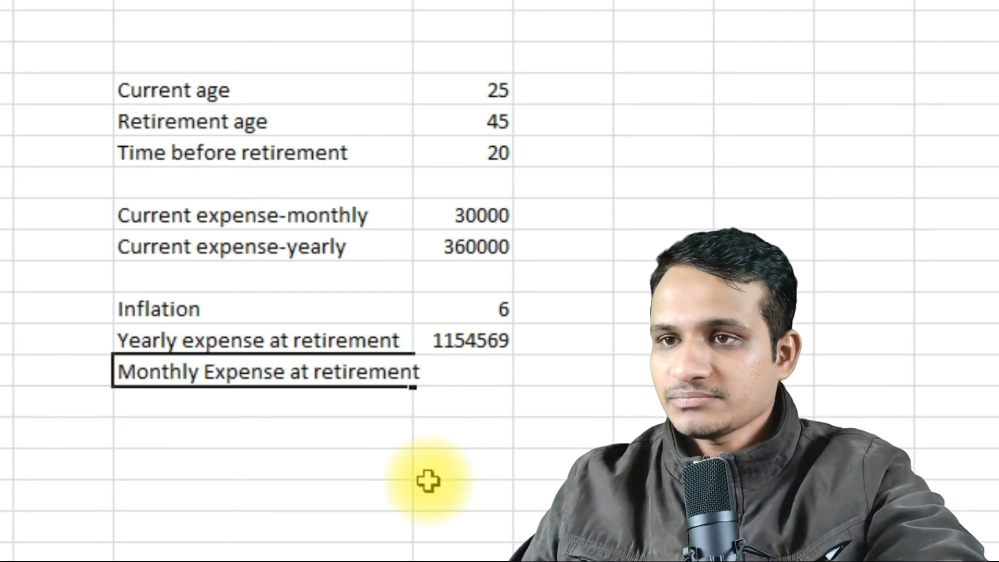
{"action": "left_click", "coordinate": [469, 475]}
Calculate the monthly expense at retirement in D13 with =D12/12 and compare it with the current monthly expense.
{"action": "left_click", "coordinate": [468, 371]}
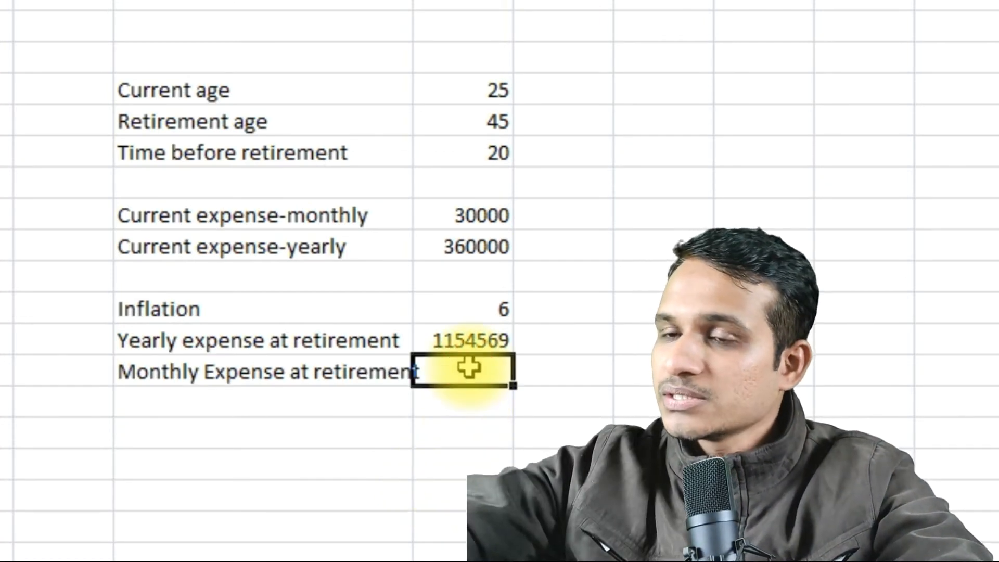
{"action": "type", "text": "="}
{"action": "left_click", "coordinate": [476, 342]}
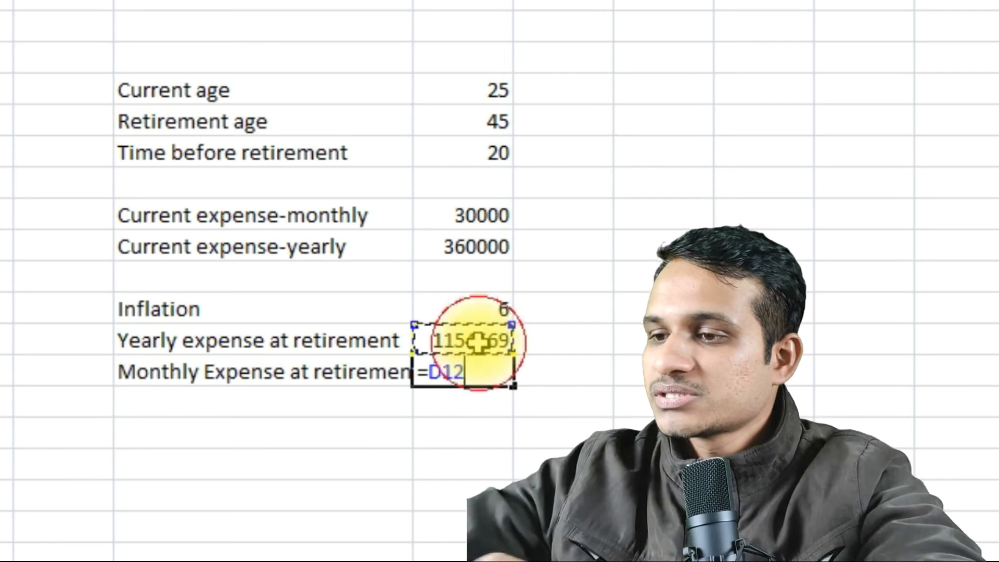
{"action": "type", "text": "/12"}
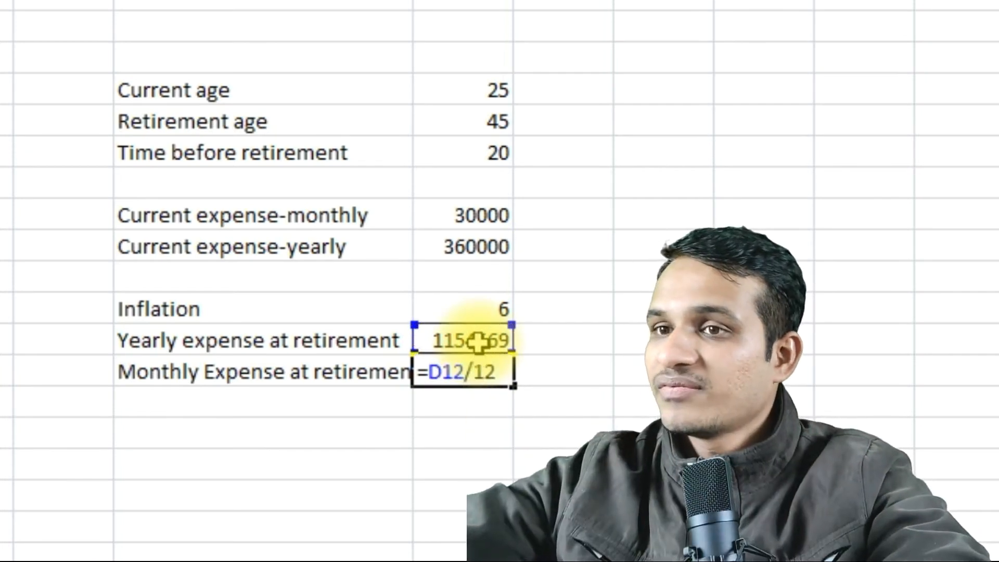
{"action": "key", "text": "Return"}
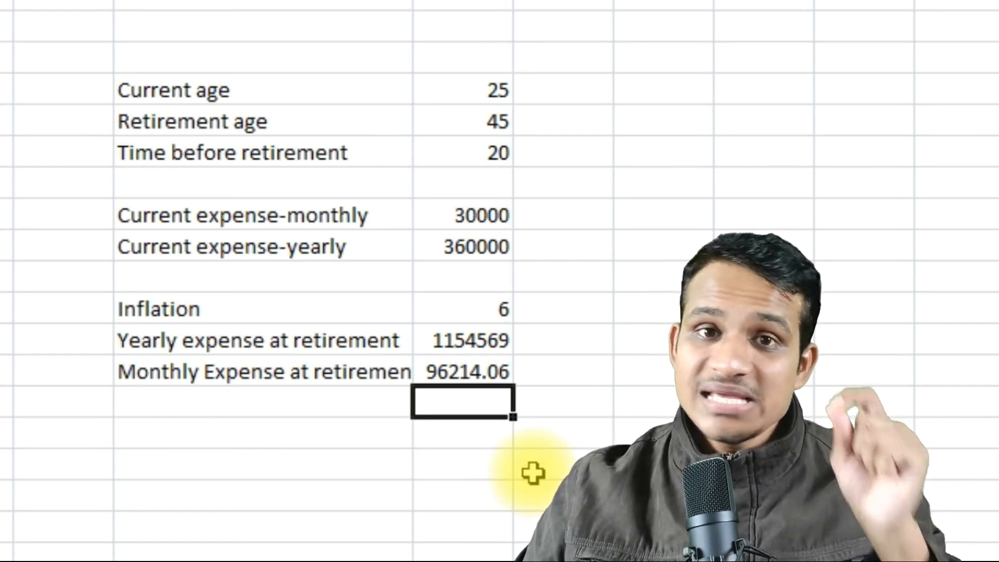
{"action": "left_click", "coordinate": [473, 215]}
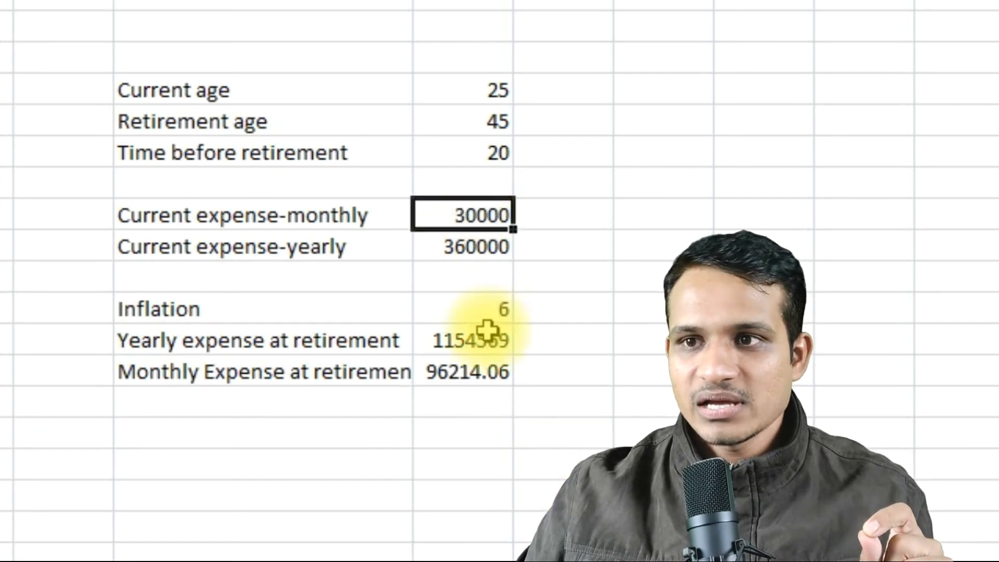
{"action": "left_click", "coordinate": [482, 372]}
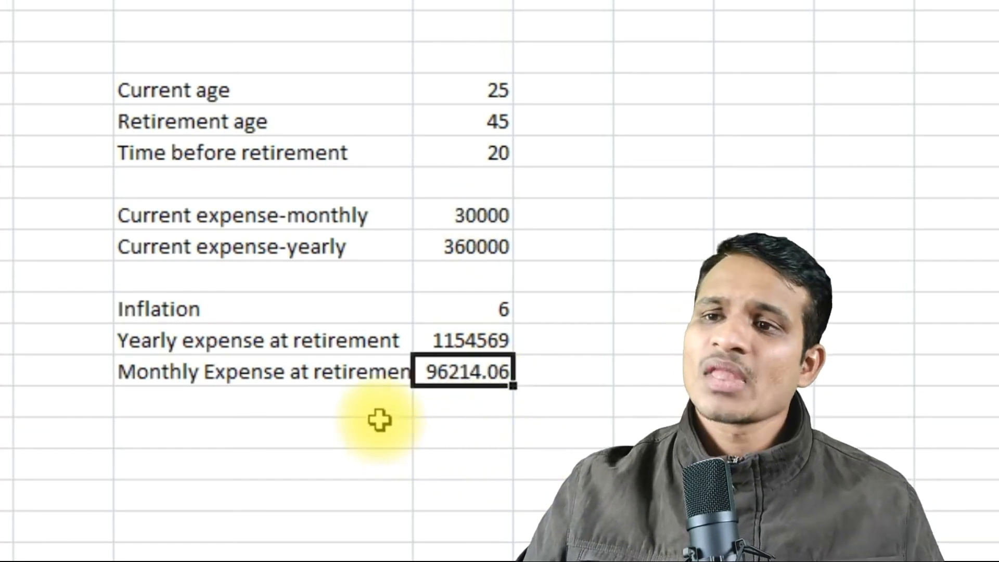
{"action": "left_click", "coordinate": [368, 439]}
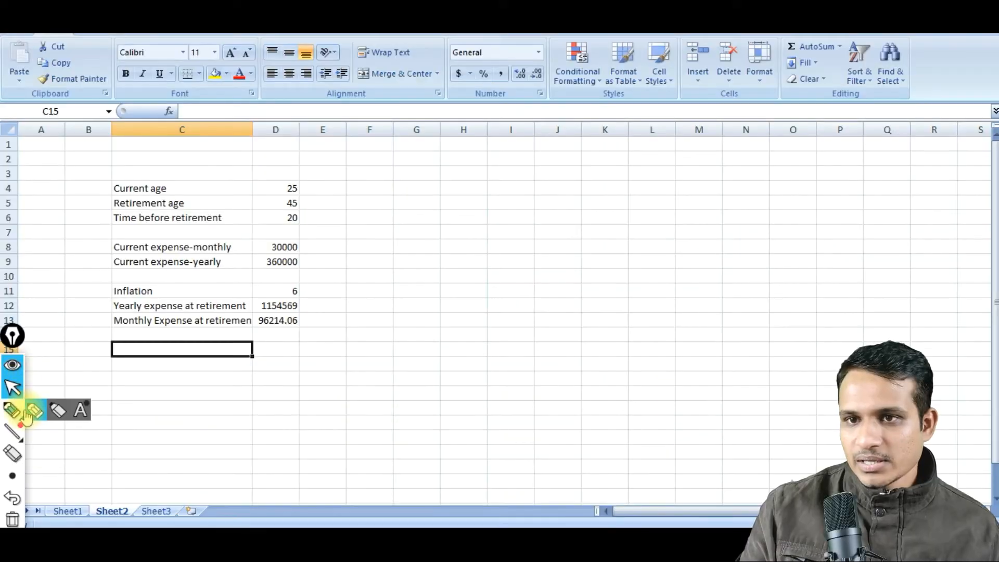
Handwrite "14%" beside the table with the annotation pen and split it by arrows into 10% and 4%.
{"action": "left_click", "coordinate": [33, 412]}
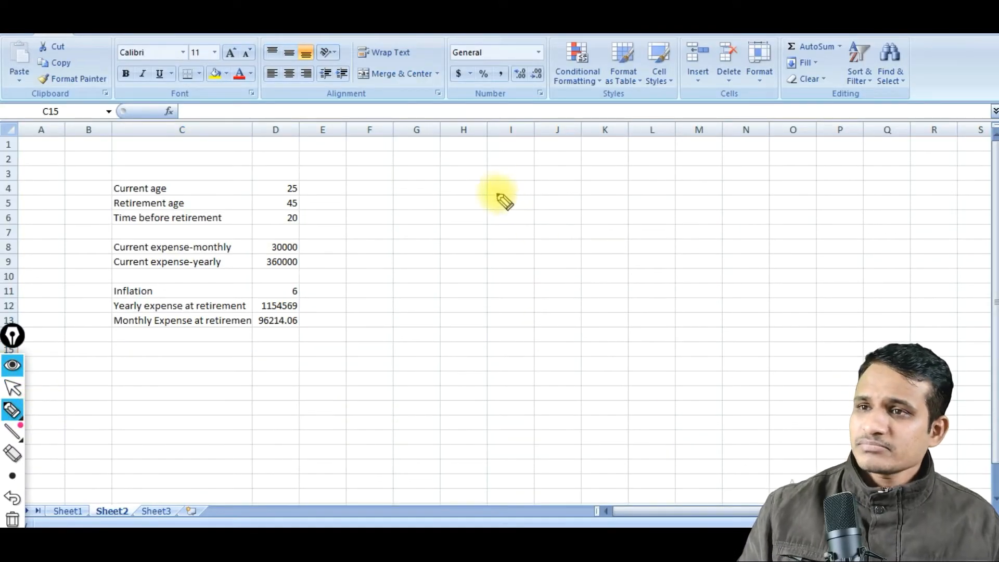
{"action": "left_click_drag", "start_coordinate": [499, 174], "coordinate": [500, 209]}
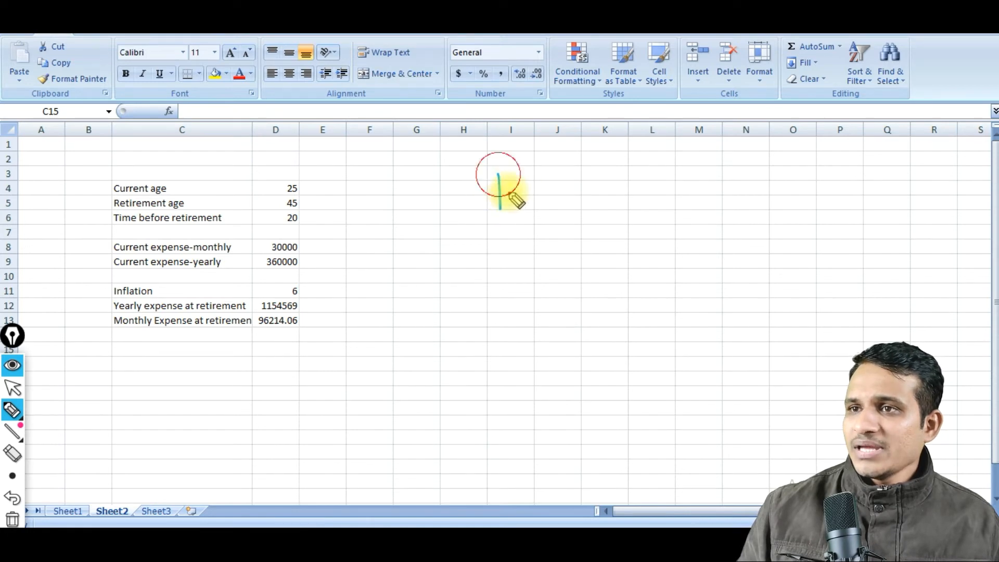
{"action": "left_click_drag", "start_coordinate": [517, 170], "coordinate": [526, 214]}
{"action": "mouse_move", "coordinate": [572, 171]}
{"action": "left_mouse_down"}
{"action": "mouse_move", "coordinate": [560, 208]}
{"action": "mouse_move", "coordinate": [578, 204]}
{"action": "mouse_move", "coordinate": [555, 180]}
{"action": "left_mouse_up"}
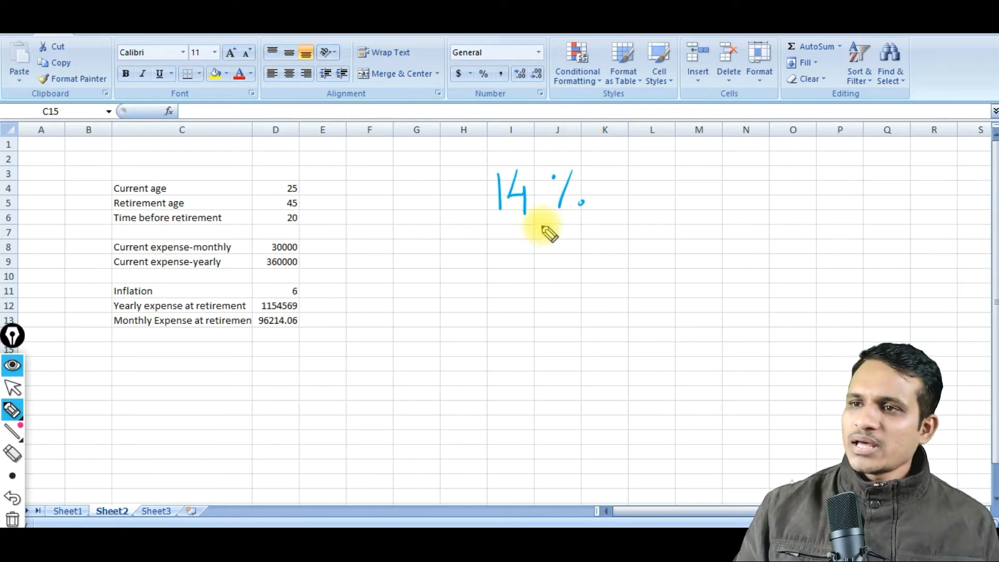
{"action": "left_click_drag", "start_coordinate": [547, 224], "coordinate": [503, 290]}
{"action": "left_click_drag", "start_coordinate": [546, 223], "coordinate": [603, 281]}
{"action": "mouse_move", "coordinate": [500, 277]}
{"action": "left_mouse_down"}
{"action": "mouse_move", "coordinate": [514, 290]}
{"action": "mouse_move", "coordinate": [473, 333]}
{"action": "mouse_move", "coordinate": [509, 309]}
{"action": "left_mouse_up"}
{"action": "mouse_move", "coordinate": [517, 306]}
{"action": "left_mouse_down"}
{"action": "mouse_move", "coordinate": [514, 328]}
{"action": "mouse_move", "coordinate": [531, 319]}
{"action": "left_mouse_up"}
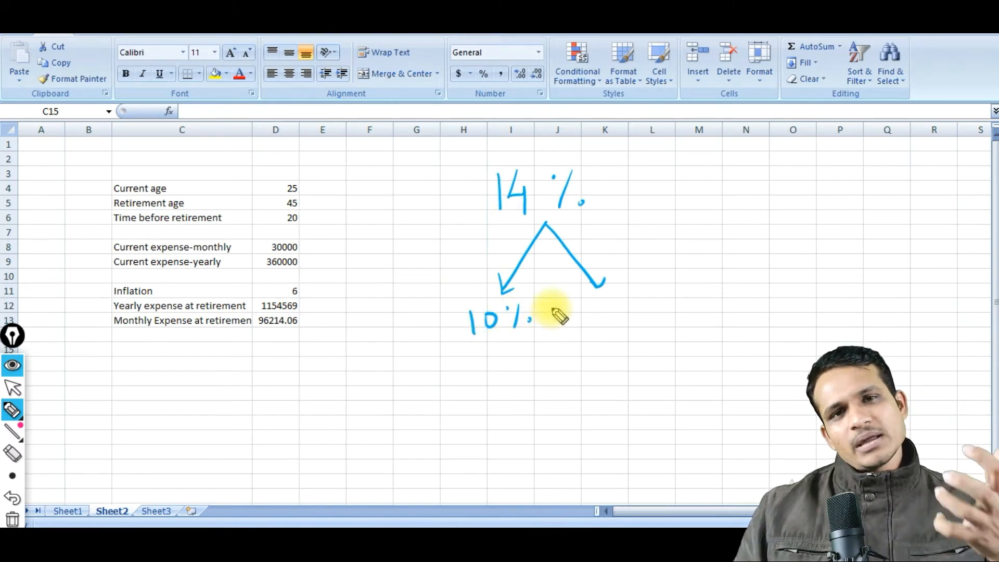
{"action": "mouse_move", "coordinate": [612, 294]}
{"action": "left_mouse_down"}
{"action": "mouse_move", "coordinate": [620, 326]}
{"action": "mouse_move", "coordinate": [640, 299]}
{"action": "left_mouse_up"}
{"action": "left_click_drag", "start_coordinate": [648, 297], "coordinate": [652, 310]}
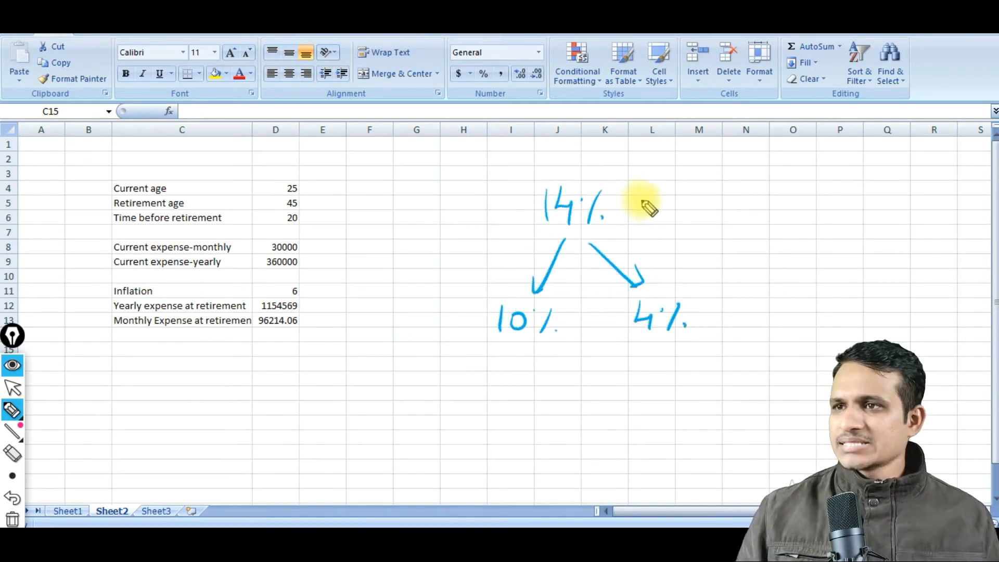
Draw an arrow from 14% to 140, split 140 by arrows into 100 and 40, and clear all annotations.
{"action": "left_click_drag", "start_coordinate": [644, 199], "coordinate": [708, 191]}
{"action": "left_click_drag", "start_coordinate": [688, 188], "coordinate": [694, 207]}
{"action": "left_click_drag", "start_coordinate": [736, 174], "coordinate": [735, 175]}
{"action": "mouse_move", "coordinate": [737, 177]}
{"action": "left_mouse_down"}
{"action": "mouse_move", "coordinate": [734, 209]}
{"action": "mouse_move", "coordinate": [766, 194]}
{"action": "left_mouse_up"}
{"action": "left_click_drag", "start_coordinate": [761, 179], "coordinate": [761, 208]}
{"action": "left_click_drag", "start_coordinate": [797, 180], "coordinate": [785, 203]}
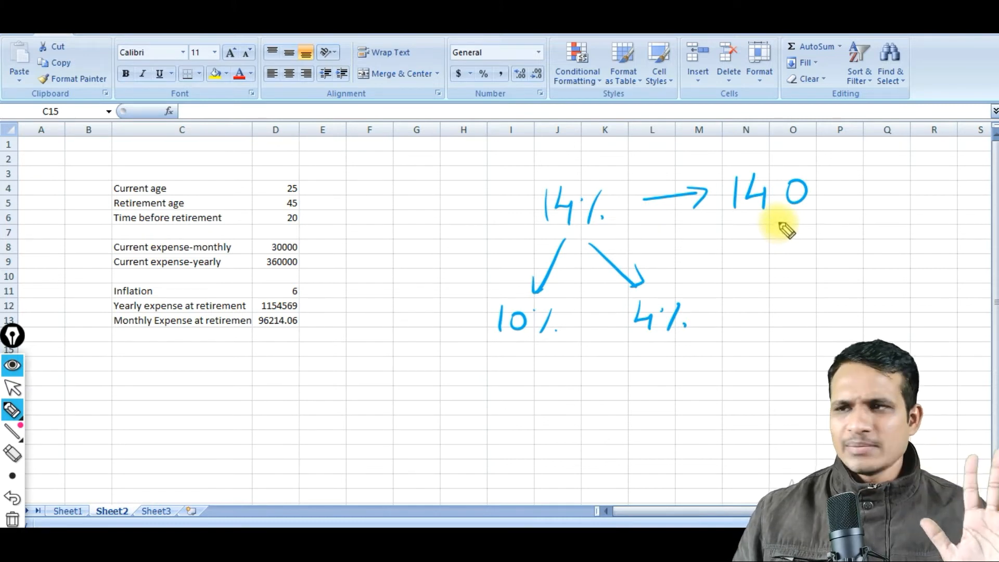
{"action": "mouse_move", "coordinate": [782, 227]}
{"action": "left_mouse_down"}
{"action": "mouse_move", "coordinate": [761, 272]}
{"action": "mouse_move", "coordinate": [774, 267]}
{"action": "mouse_move", "coordinate": [745, 308]}
{"action": "mouse_move", "coordinate": [772, 293]}
{"action": "left_mouse_up"}
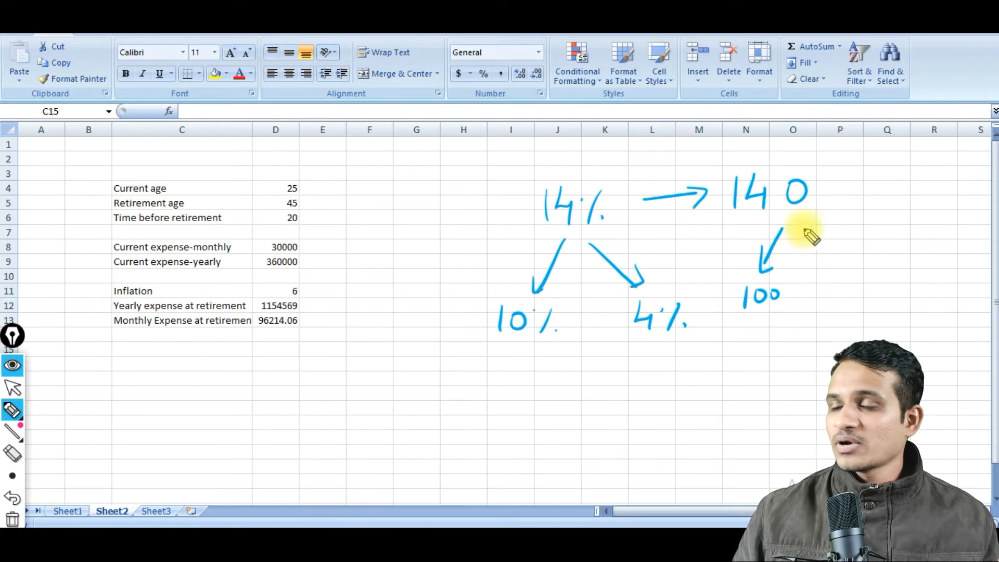
{"action": "mouse_move", "coordinate": [792, 227]}
{"action": "left_mouse_down"}
{"action": "mouse_move", "coordinate": [854, 279]}
{"action": "mouse_move", "coordinate": [833, 281]}
{"action": "left_mouse_up"}
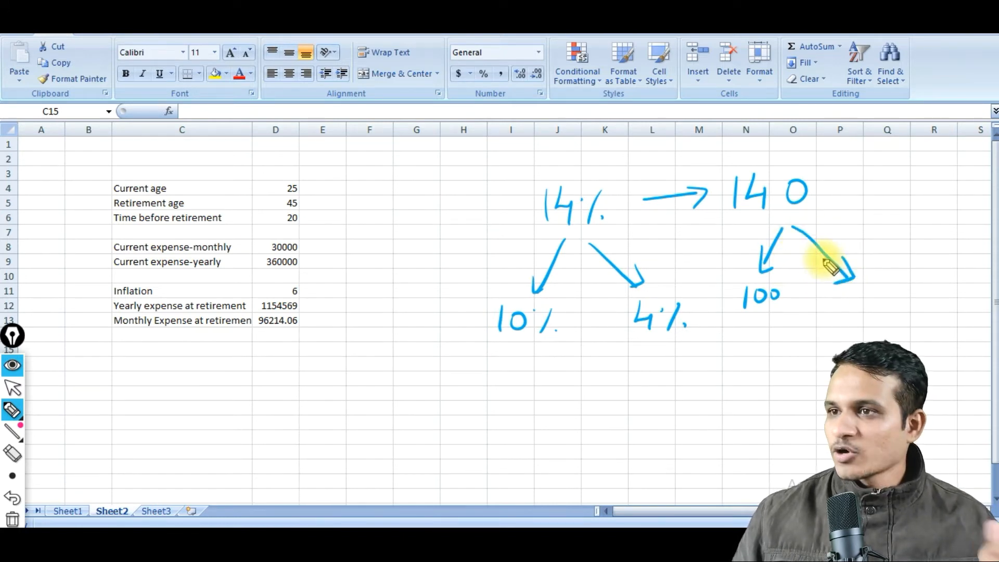
{"action": "mouse_move", "coordinate": [867, 281]}
{"action": "left_mouse_down"}
{"action": "mouse_move", "coordinate": [876, 306]}
{"action": "mouse_move", "coordinate": [889, 290]}
{"action": "left_mouse_up"}
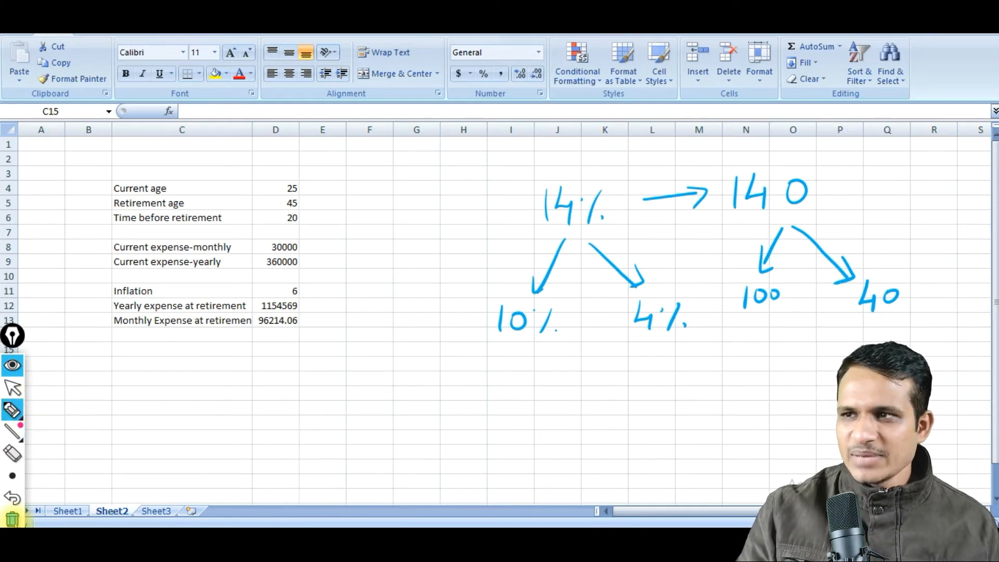
{"action": "left_click", "coordinate": [13, 518]}
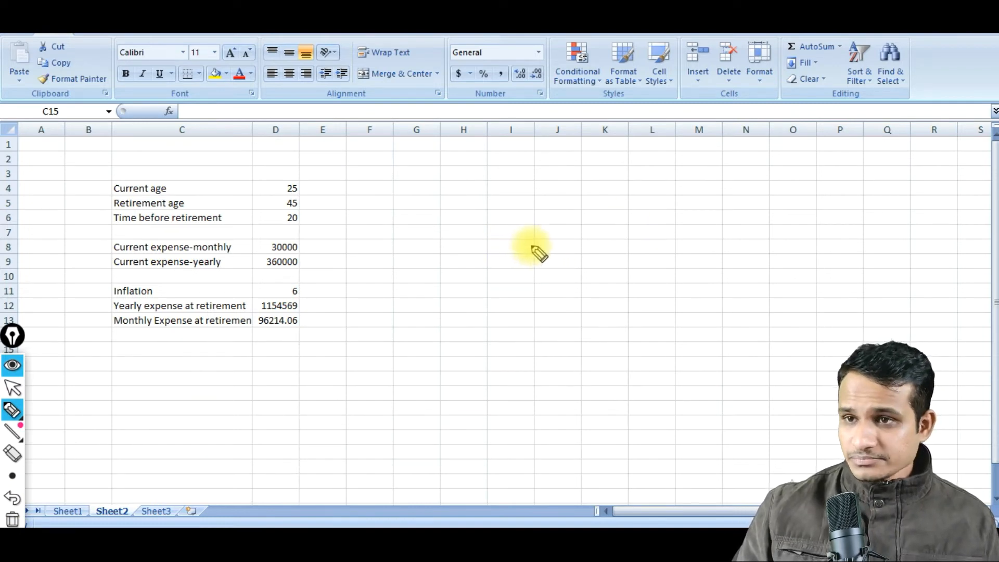
Handwrite the equation "10% of x = 1154569" beside the table and mark "of" with a bracketed multiplication sign.
{"action": "mouse_move", "coordinate": [512, 237]}
{"action": "left_mouse_down"}
{"action": "mouse_move", "coordinate": [513, 273]}
{"action": "mouse_move", "coordinate": [531, 243]}
{"action": "mouse_move", "coordinate": [560, 262]}
{"action": "left_mouse_up"}
{"action": "left_click", "coordinate": [552, 233]}
{"action": "left_click", "coordinate": [580, 256]}
{"action": "mouse_move", "coordinate": [613, 245]}
{"action": "left_mouse_down"}
{"action": "mouse_move", "coordinate": [627, 254]}
{"action": "mouse_move", "coordinate": [672, 241]}
{"action": "mouse_move", "coordinate": [688, 248]}
{"action": "left_mouse_up"}
{"action": "left_click_drag", "start_coordinate": [679, 229], "coordinate": [668, 253]}
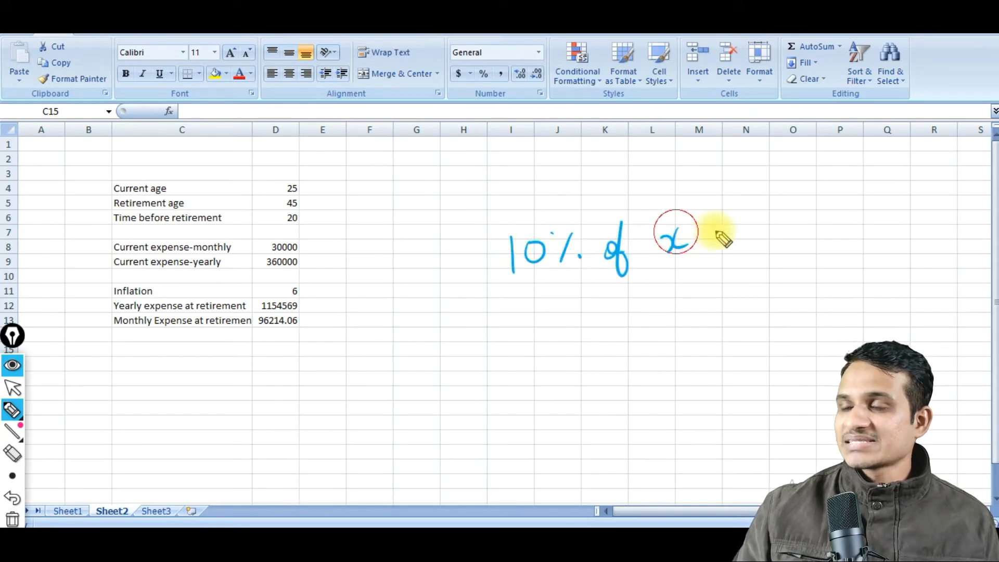
{"action": "left_click_drag", "start_coordinate": [720, 231], "coordinate": [738, 229]}
{"action": "left_click_drag", "start_coordinate": [720, 242], "coordinate": [741, 240]}
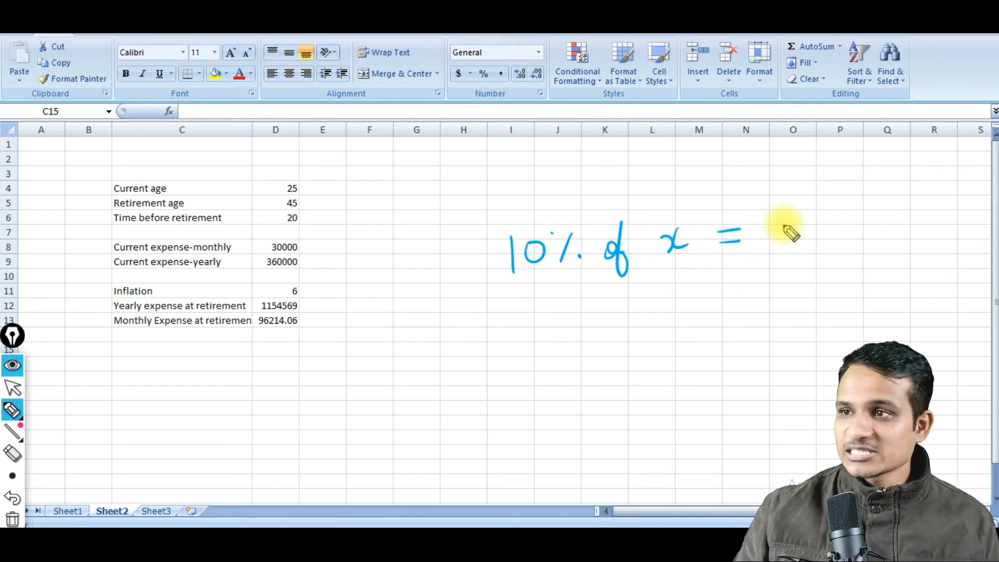
{"action": "mouse_move", "coordinate": [783, 230]}
{"action": "left_mouse_down"}
{"action": "mouse_move", "coordinate": [782, 253]}
{"action": "mouse_move", "coordinate": [821, 253]}
{"action": "mouse_move", "coordinate": [839, 227]}
{"action": "mouse_move", "coordinate": [851, 251]}
{"action": "mouse_move", "coordinate": [876, 232]}
{"action": "mouse_move", "coordinate": [864, 249]}
{"action": "left_mouse_up"}
{"action": "left_click_drag", "start_coordinate": [865, 225], "coordinate": [923, 244]}
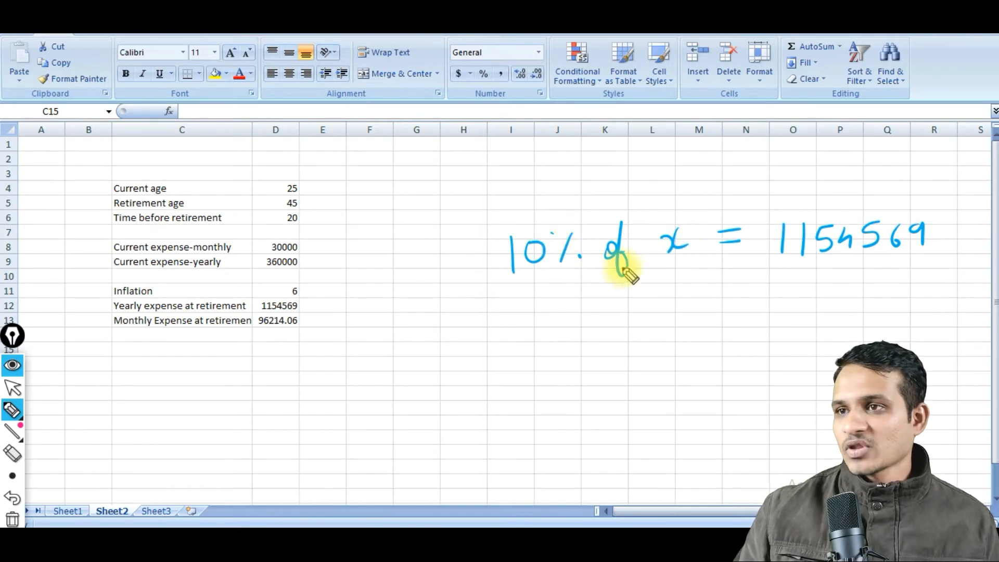
{"action": "left_click_drag", "start_coordinate": [612, 201], "coordinate": [631, 214]}
{"action": "left_click_drag", "start_coordinate": [626, 194], "coordinate": [595, 229]}
{"action": "left_click_drag", "start_coordinate": [631, 184], "coordinate": [640, 216]}
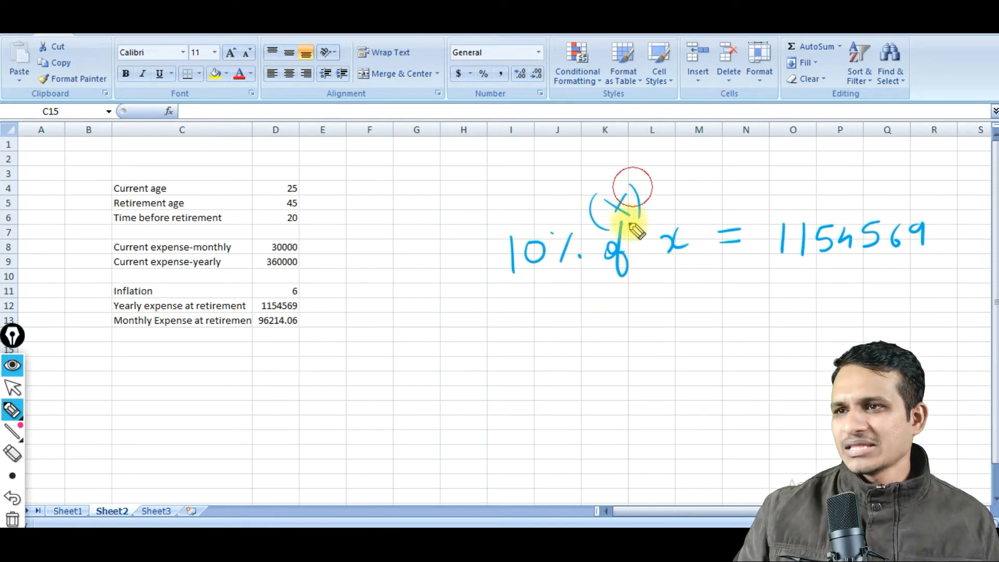
Handwrite the solved equation x = 1154569 / 0.1 as a fraction below the first equation.
{"action": "left_click_drag", "start_coordinate": [628, 315], "coordinate": [652, 336]}
{"action": "left_click_drag", "start_coordinate": [651, 316], "coordinate": [633, 337]}
{"action": "left_click_drag", "start_coordinate": [683, 316], "coordinate": [696, 324]}
{"action": "left_click_drag", "start_coordinate": [743, 297], "coordinate": [746, 328]}
{"action": "left_click_drag", "start_coordinate": [758, 297], "coordinate": [762, 328]}
{"action": "mouse_move", "coordinate": [797, 297]}
{"action": "left_mouse_down"}
{"action": "mouse_move", "coordinate": [781, 324]}
{"action": "mouse_move", "coordinate": [834, 314]}
{"action": "left_mouse_up"}
{"action": "mouse_move", "coordinate": [879, 285]}
{"action": "left_mouse_down"}
{"action": "mouse_move", "coordinate": [868, 308]}
{"action": "mouse_move", "coordinate": [903, 307]}
{"action": "left_mouse_up"}
{"action": "left_click_drag", "start_coordinate": [750, 352], "coordinate": [906, 338]}
{"action": "left_click_drag", "start_coordinate": [812, 364], "coordinate": [851, 388]}
{"action": "left_click", "coordinate": [828, 385]}
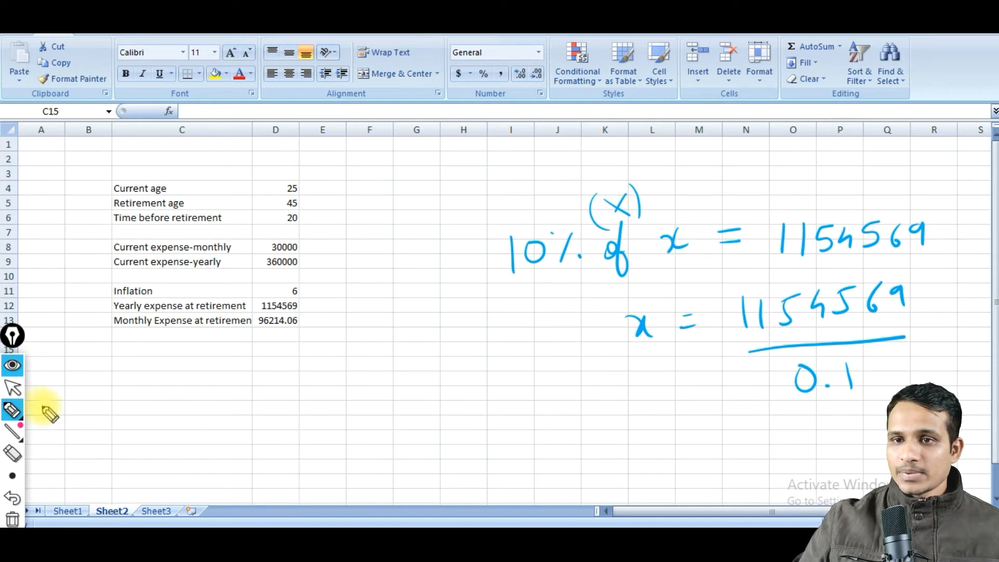
Enter the label "Amount required at retirement" in C15 and widen column C to fit it.
{"action": "left_click", "coordinate": [14, 390]}
{"action": "left_click", "coordinate": [140, 349]}
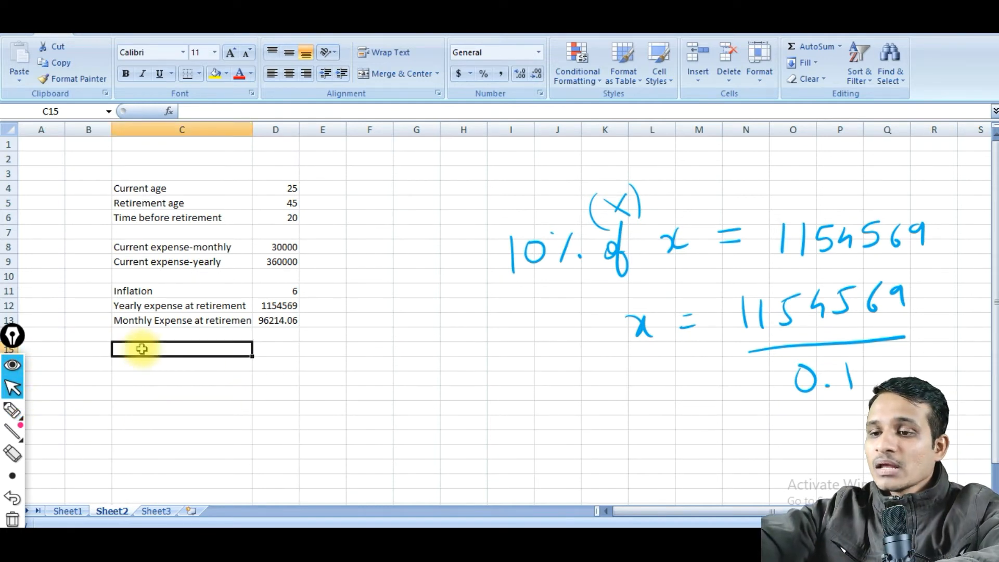
{"action": "type", "text": "Corpus"}
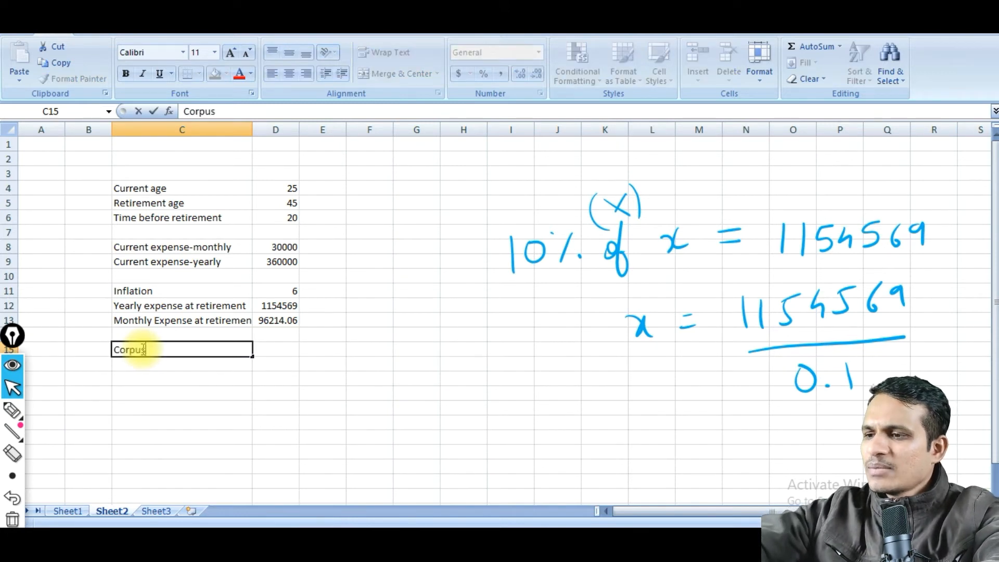
{"action": "key", "text": "BackSpace"}
{"action": "key", "text": "BackSpace"}
{"action": "key", "text": "BackSpace"}
{"action": "key", "text": "BackSpace"}
{"action": "key", "text": "BackSpace"}
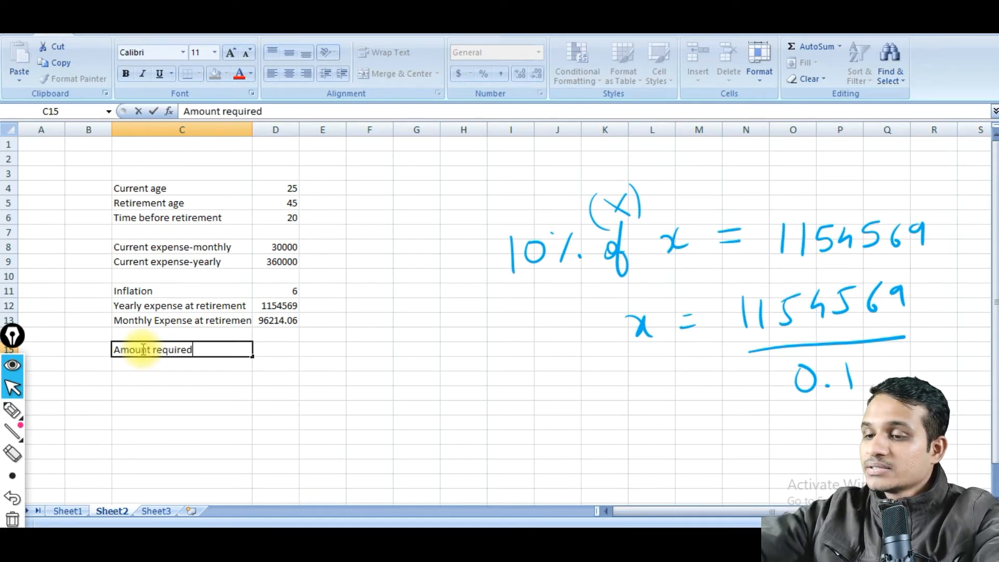
{"action": "type", "text": "Amount required at retirement"}
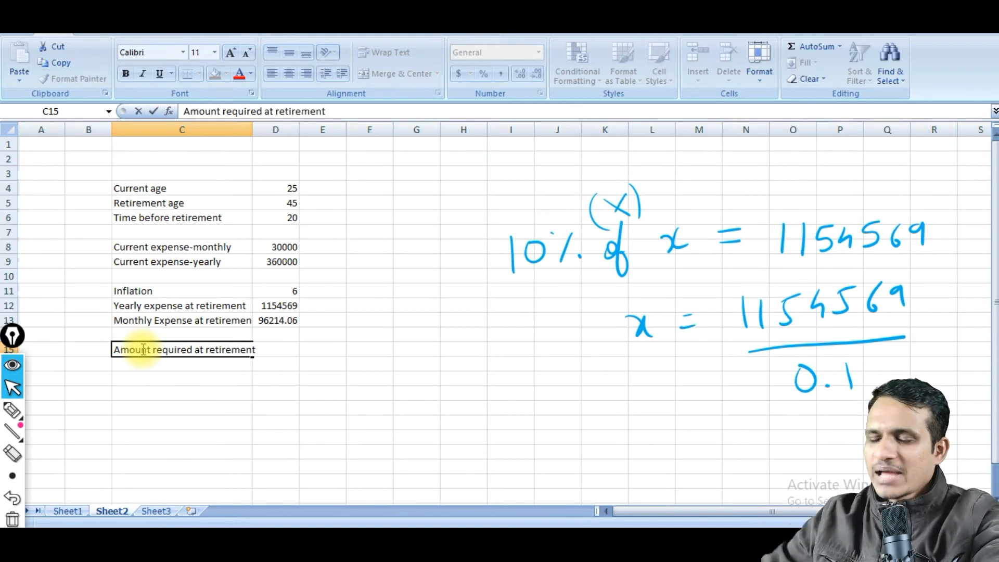
{"action": "key", "text": "Tab"}
{"action": "left_click_drag", "start_coordinate": [254, 131], "coordinate": [267, 131]}
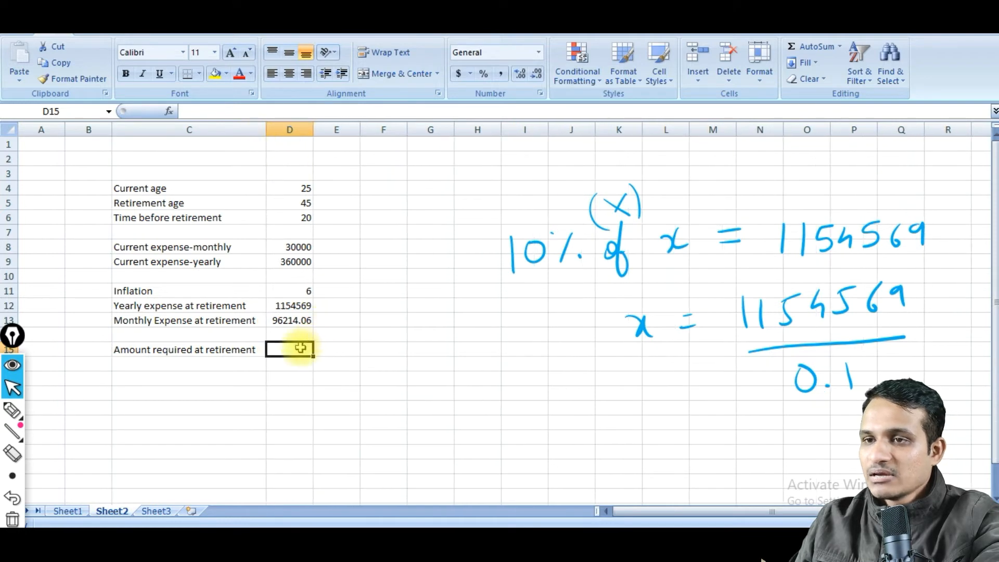
Calculate the amount required at retirement in D15 with the formula =D12/0.1.
{"action": "type", "text": "="}
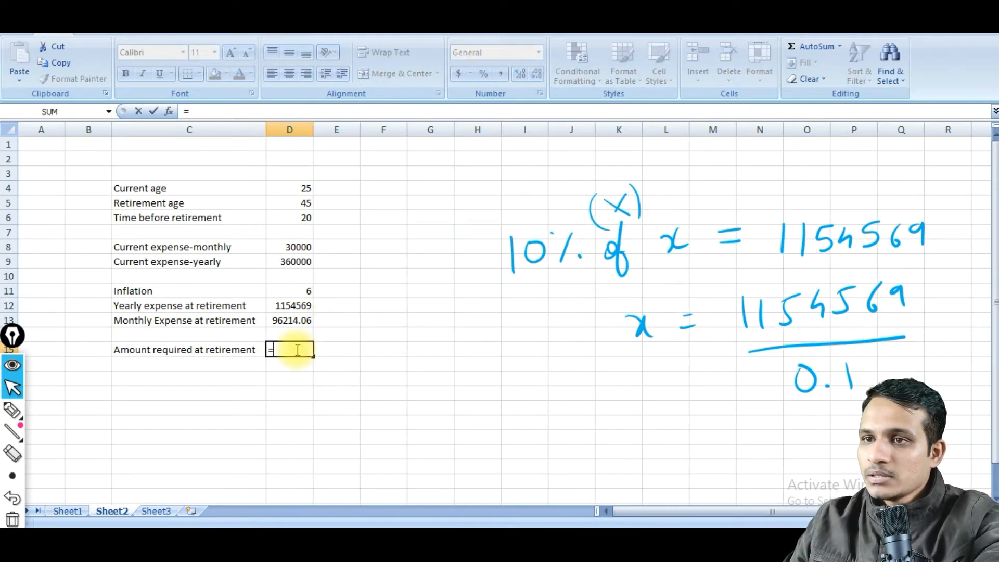
{"action": "left_click", "coordinate": [298, 307]}
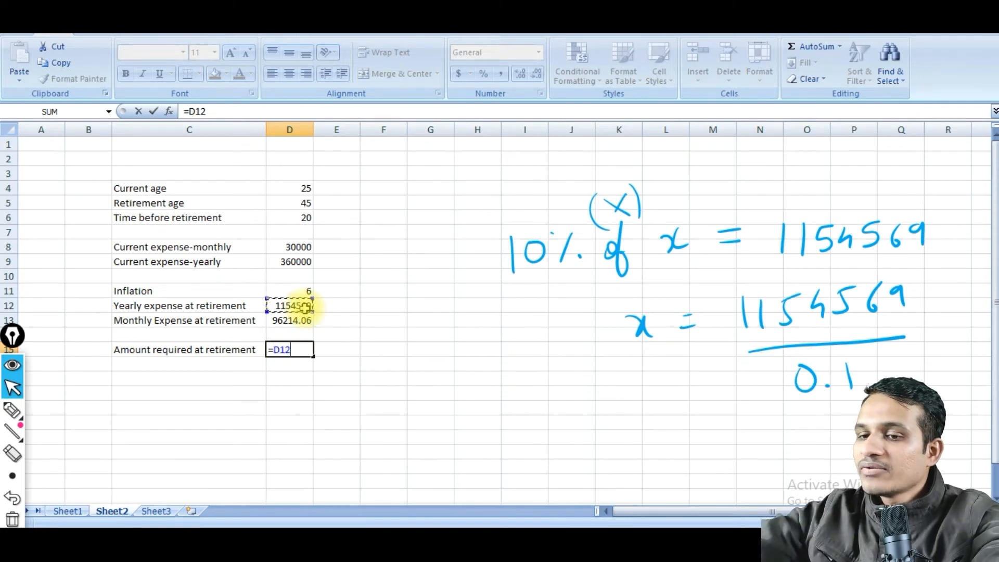
{"action": "type", "text": "/0.1"}
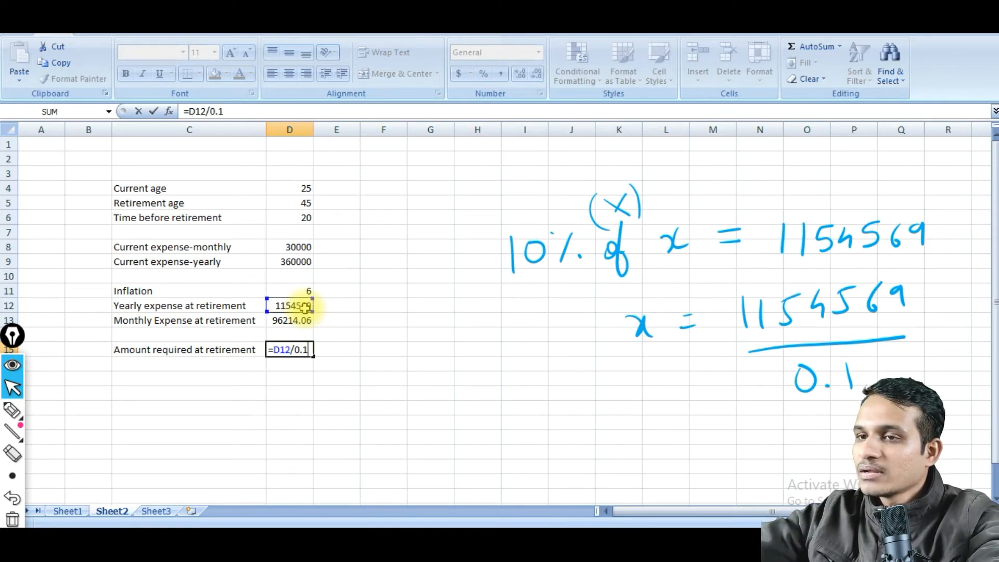
{"action": "key", "text": "Return"}
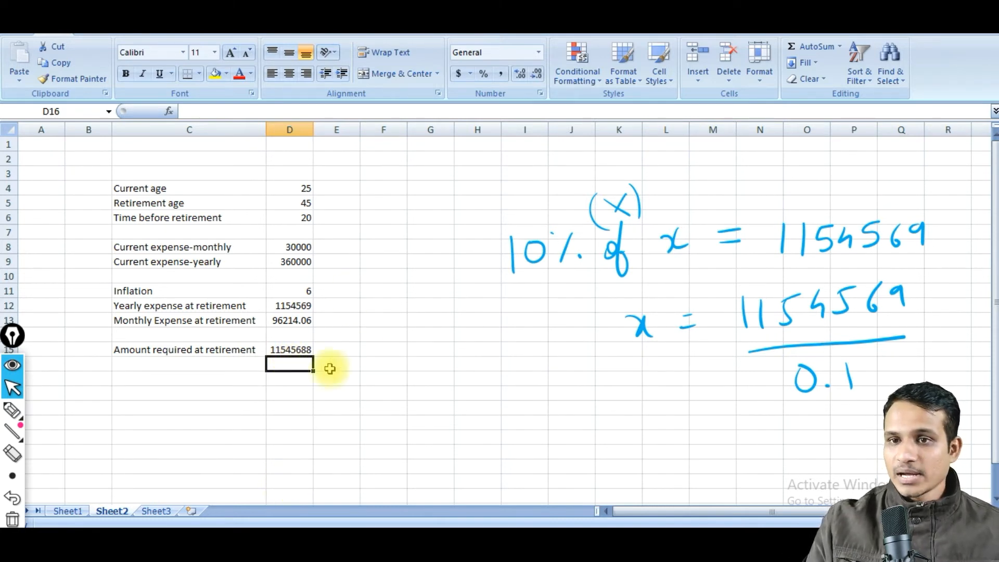
With the annotation pen, tick the required amount, draw an arrow to "10% Dividend" with "SWP" beneath, and underline both words.
{"action": "left_click", "coordinate": [12, 410]}
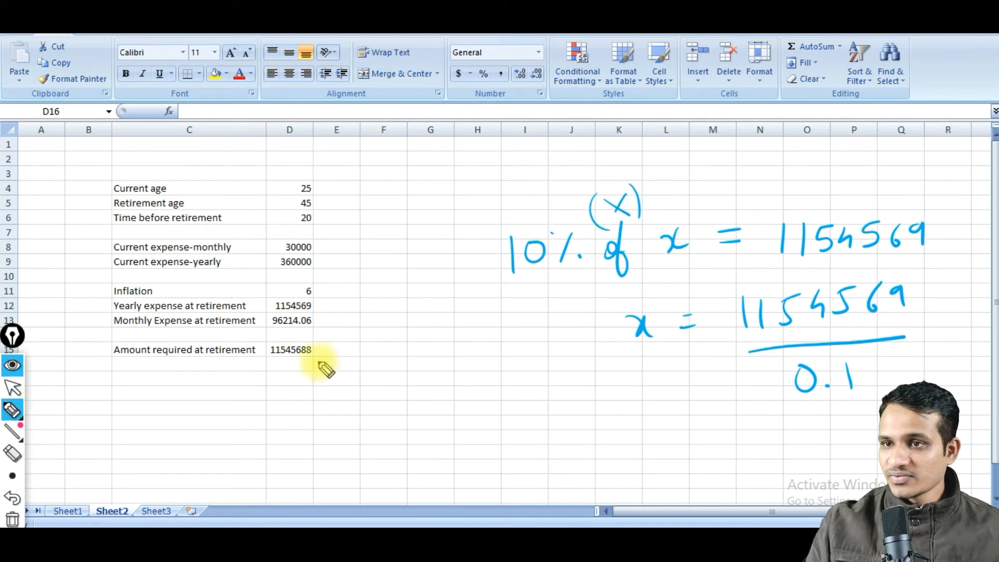
{"action": "left_click_drag", "start_coordinate": [316, 352], "coordinate": [337, 347]}
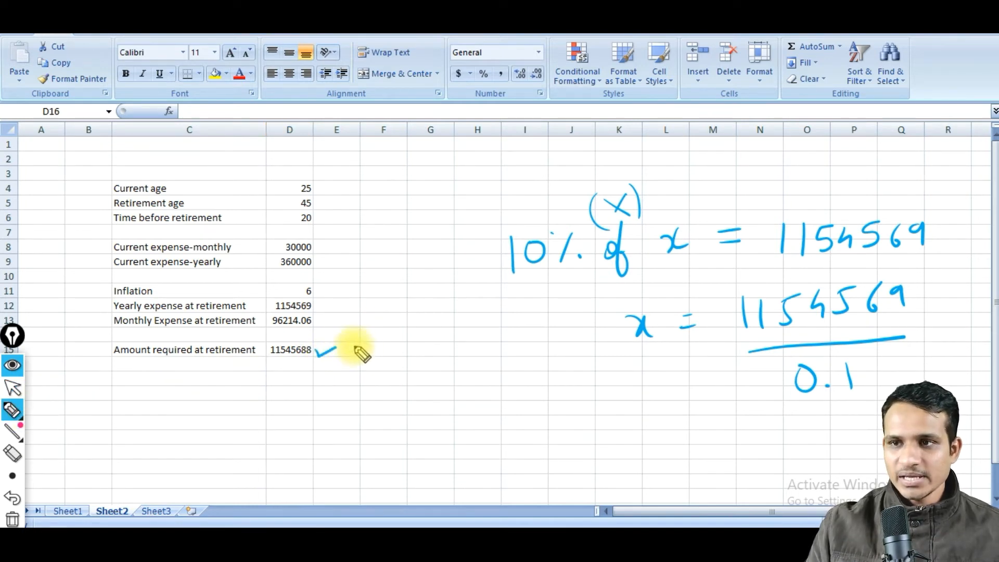
{"action": "mouse_move", "coordinate": [346, 359]}
{"action": "left_mouse_down"}
{"action": "mouse_move", "coordinate": [420, 366]}
{"action": "mouse_move", "coordinate": [491, 353]}
{"action": "mouse_move", "coordinate": [607, 352]}
{"action": "mouse_move", "coordinate": [614, 333]}
{"action": "left_mouse_up"}
{"action": "mouse_move", "coordinate": [528, 378]}
{"action": "left_mouse_down"}
{"action": "mouse_move", "coordinate": [532, 401]}
{"action": "mouse_move", "coordinate": [576, 391]}
{"action": "mouse_move", "coordinate": [611, 364]}
{"action": "left_mouse_up"}
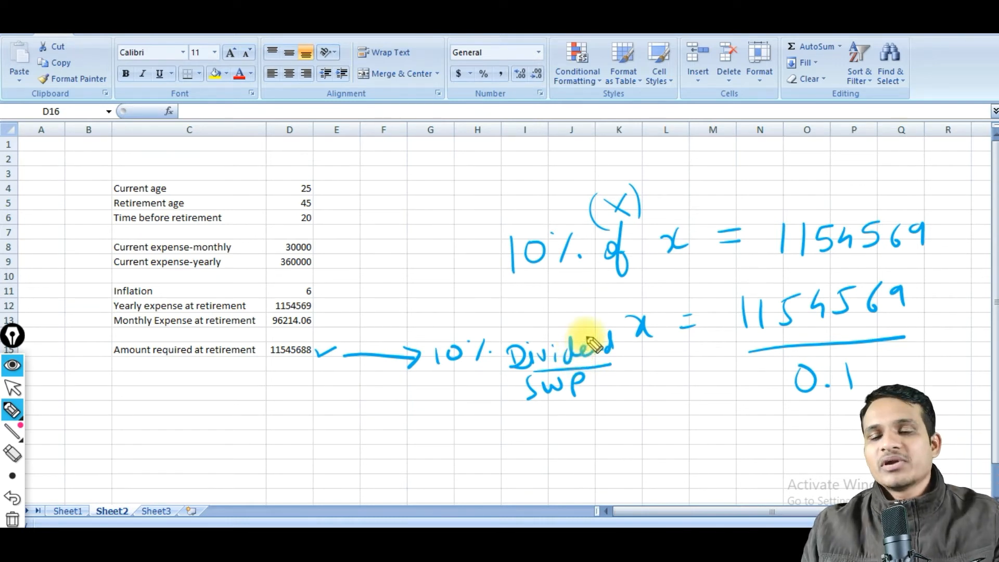
{"action": "left_click_drag", "start_coordinate": [541, 404], "coordinate": [590, 399]}
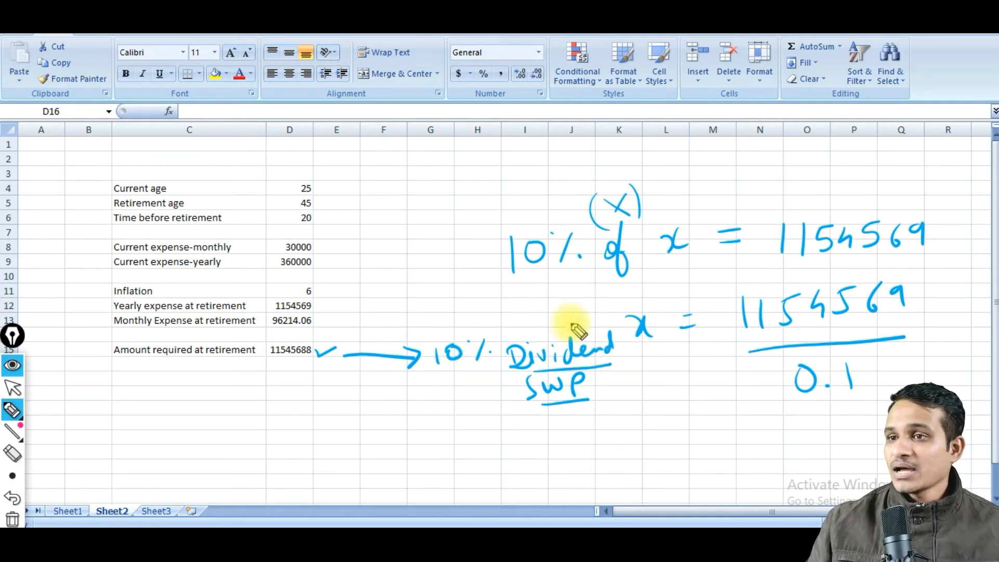
Handwrite "4%" below the 10%, strike it through, and write "12%" above and "2%" below as alternative rates.
{"action": "left_click_drag", "start_coordinate": [442, 381], "coordinate": [453, 408]}
{"action": "left_click", "coordinate": [461, 389]}
{"action": "left_click_drag", "start_coordinate": [471, 389], "coordinate": [468, 407]}
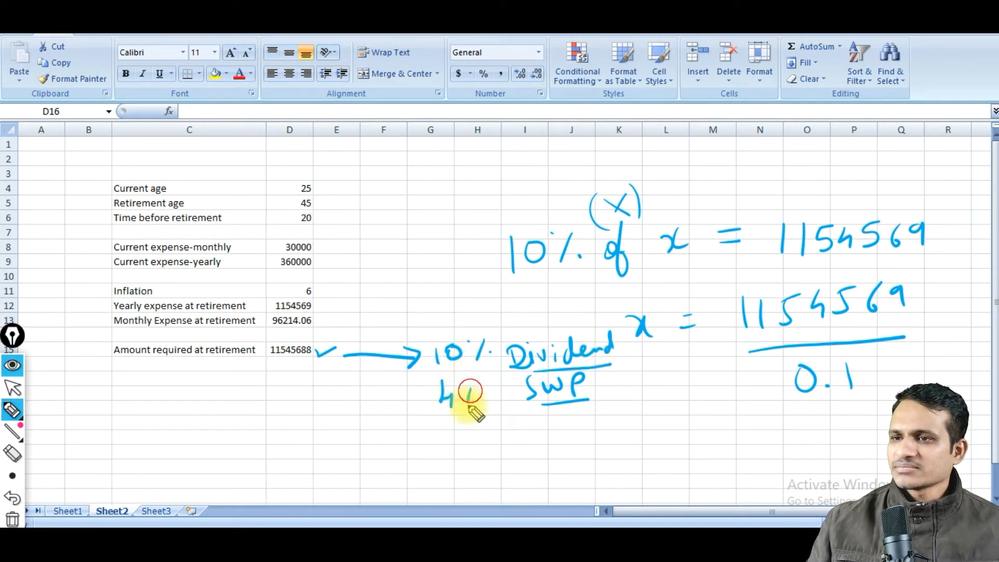
{"action": "left_click", "coordinate": [479, 401]}
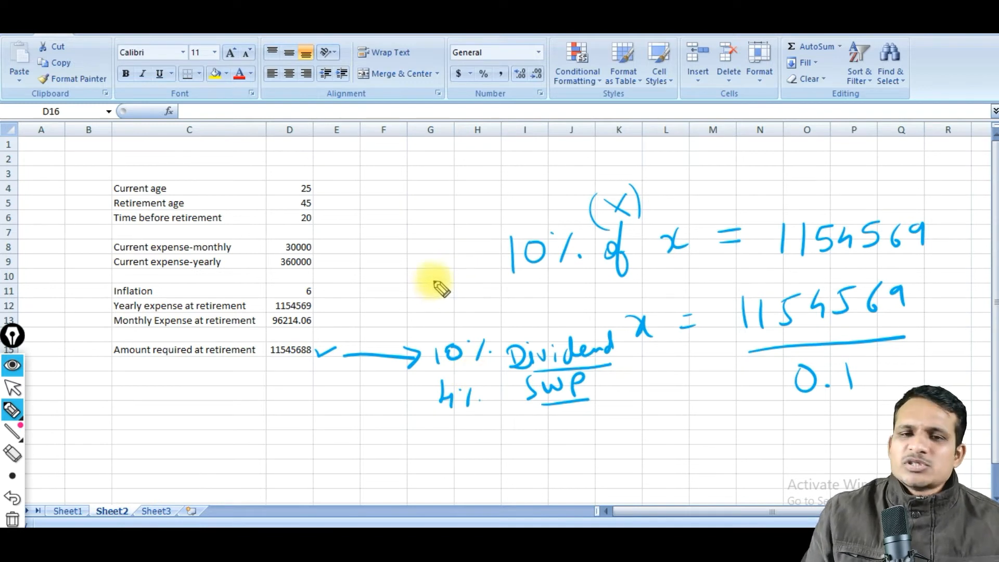
{"action": "mouse_move", "coordinate": [431, 279]}
{"action": "left_mouse_down"}
{"action": "mouse_move", "coordinate": [431, 296]}
{"action": "mouse_move", "coordinate": [460, 296]}
{"action": "left_mouse_up"}
{"action": "left_click", "coordinate": [453, 284]}
{"action": "left_click", "coordinate": [470, 295]}
{"action": "left_click_drag", "start_coordinate": [442, 397], "coordinate": [457, 401]}
{"action": "left_click_drag", "start_coordinate": [436, 433], "coordinate": [460, 446]}
{"action": "left_click", "coordinate": [451, 440]}
{"action": "left_click", "coordinate": [476, 442]}
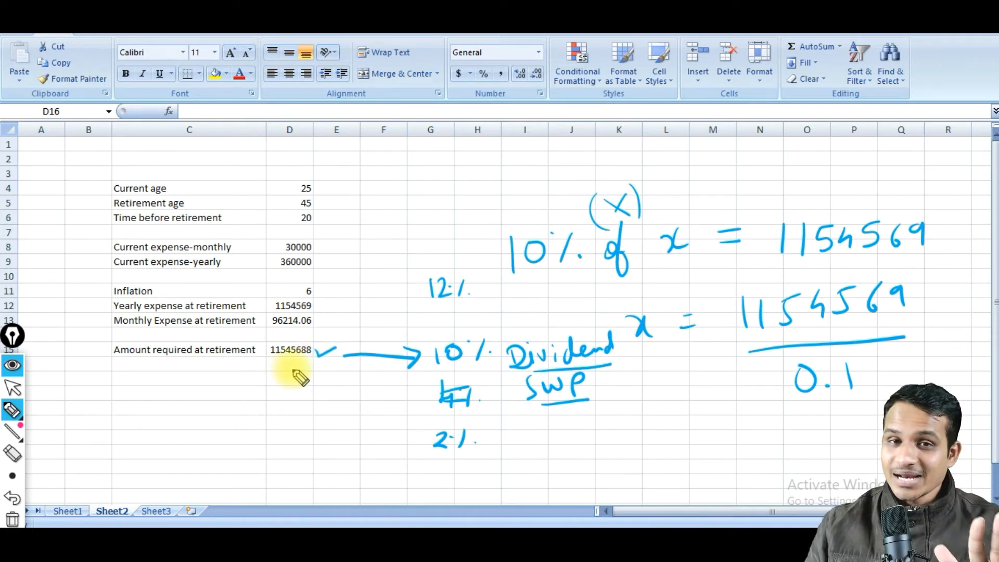
Draw a box around the amount required at retirement and clear all annotations.
{"action": "mouse_move", "coordinate": [312, 339]}
{"action": "left_mouse_down"}
{"action": "mouse_move", "coordinate": [263, 364]}
{"action": "mouse_move", "coordinate": [319, 339]}
{"action": "mouse_move", "coordinate": [295, 339]}
{"action": "mouse_move", "coordinate": [315, 337]}
{"action": "left_mouse_up"}
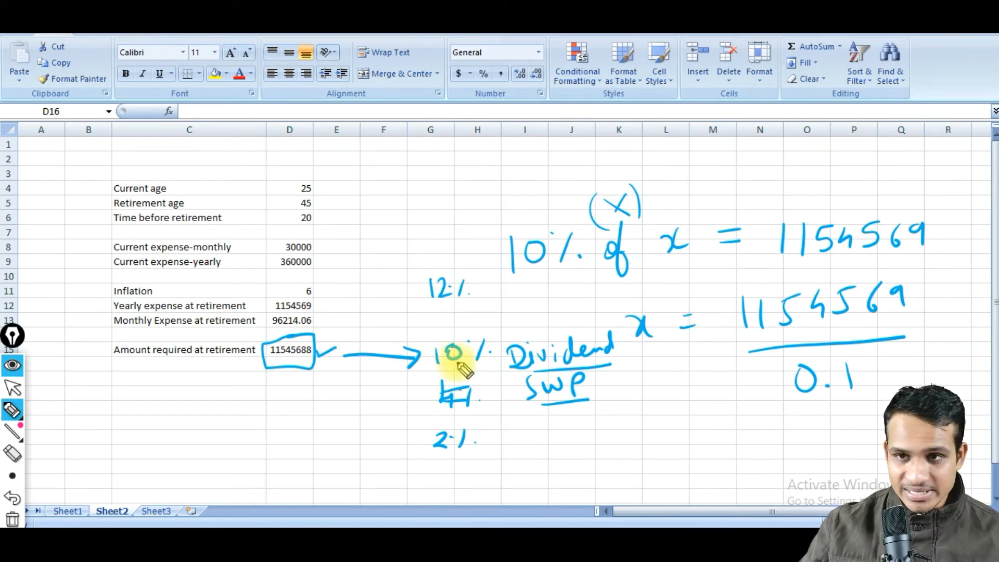
{"action": "left_click", "coordinate": [13, 518]}
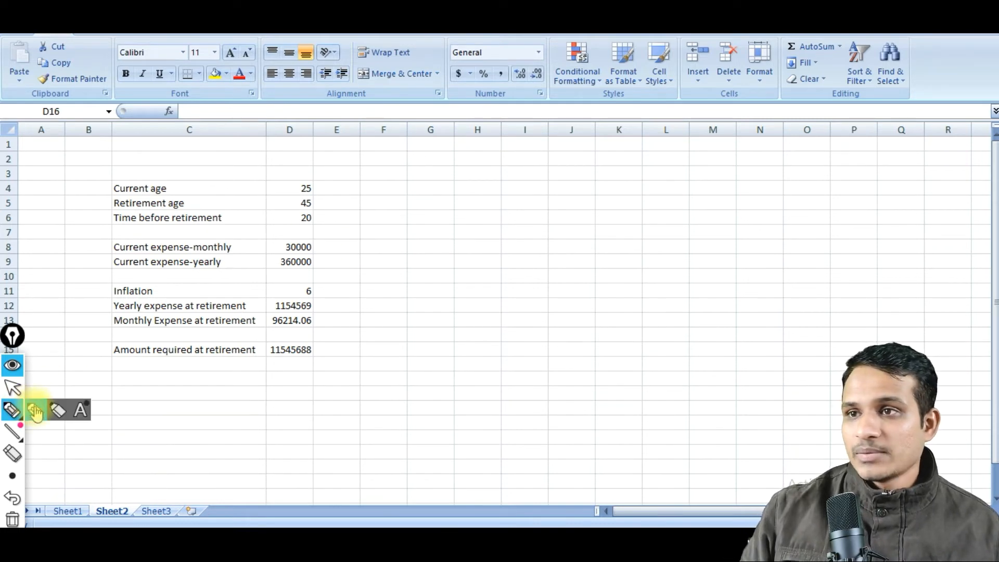
Handwrite "14%" beside the table with the annotation pen and draw an arrow from it down to "8%".
{"action": "mouse_move", "coordinate": [598, 165]}
{"action": "left_mouse_down"}
{"action": "mouse_move", "coordinate": [598, 193]}
{"action": "mouse_move", "coordinate": [622, 181]}
{"action": "left_mouse_up"}
{"action": "mouse_move", "coordinate": [623, 167]}
{"action": "left_mouse_down"}
{"action": "mouse_move", "coordinate": [624, 193]}
{"action": "mouse_move", "coordinate": [637, 195]}
{"action": "mouse_move", "coordinate": [589, 254]}
{"action": "mouse_move", "coordinate": [610, 250]}
{"action": "left_mouse_up"}
{"action": "left_click", "coordinate": [632, 176]}
{"action": "left_click", "coordinate": [657, 185]}
{"action": "left_click_drag", "start_coordinate": [557, 275], "coordinate": [578, 283]}
{"action": "left_click_drag", "start_coordinate": [589, 275], "coordinate": [578, 301]}
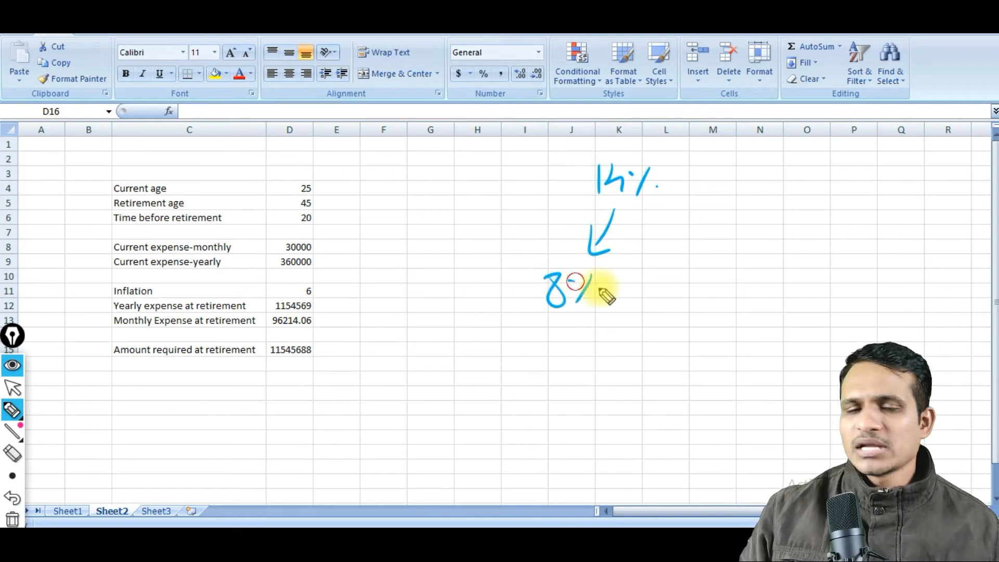
{"action": "left_click", "coordinate": [606, 292]}
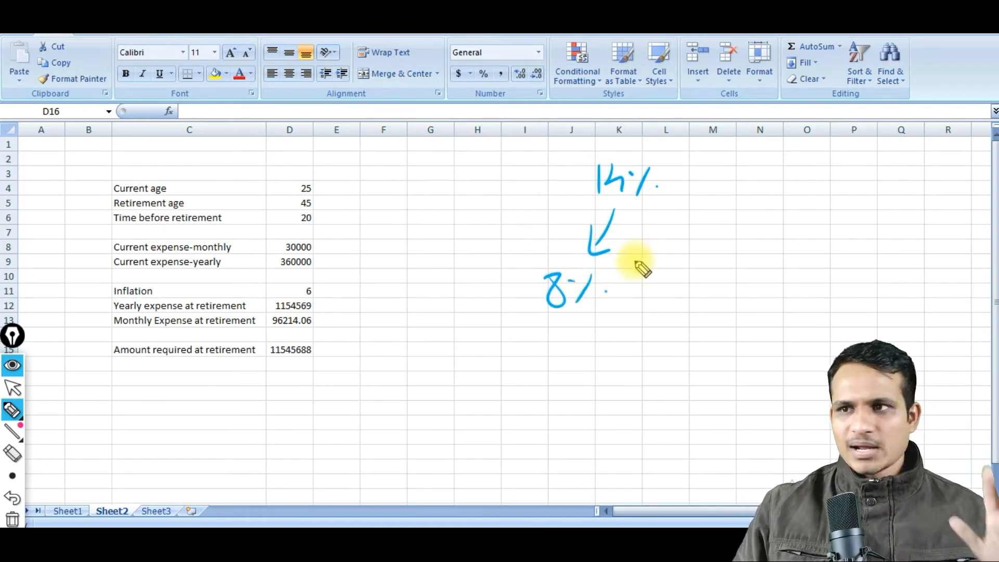
Draw a second arrow from the 14% to a handwritten "6%" and add a tick mark beside it.
{"action": "left_click_drag", "start_coordinate": [635, 212], "coordinate": [690, 245]}
{"action": "mouse_move", "coordinate": [675, 232]}
{"action": "left_mouse_down"}
{"action": "mouse_move", "coordinate": [673, 251]}
{"action": "mouse_move", "coordinate": [703, 276]}
{"action": "mouse_move", "coordinate": [726, 272]}
{"action": "left_mouse_up"}
{"action": "left_click", "coordinate": [755, 277]}
{"action": "mouse_move", "coordinate": [745, 263]}
{"action": "left_mouse_down"}
{"action": "mouse_move", "coordinate": [732, 292]}
{"action": "mouse_move", "coordinate": [824, 243]}
{"action": "left_mouse_up"}
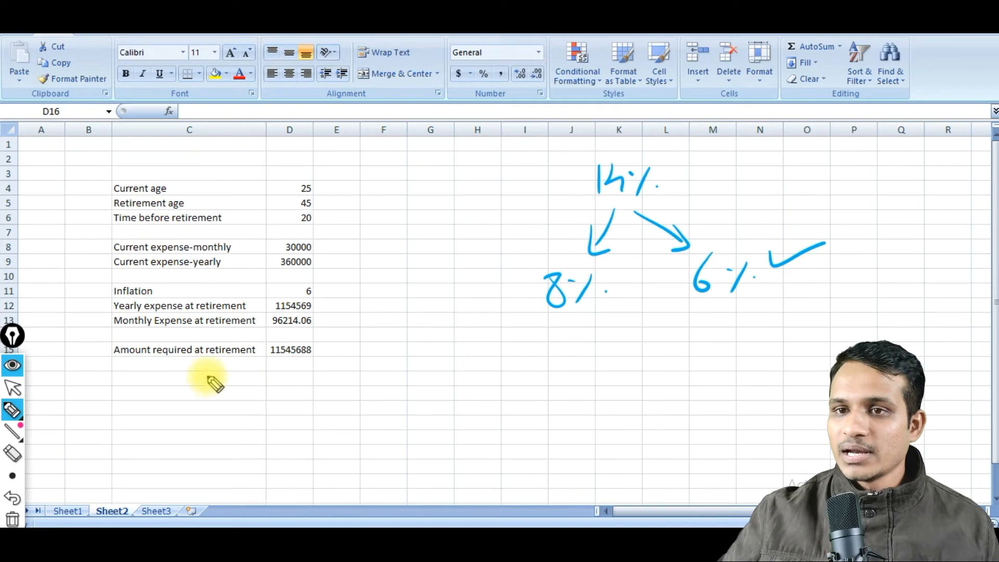
Copy the "Amount required at retirement" label from C15 into C16.
{"action": "left_click", "coordinate": [14, 388]}
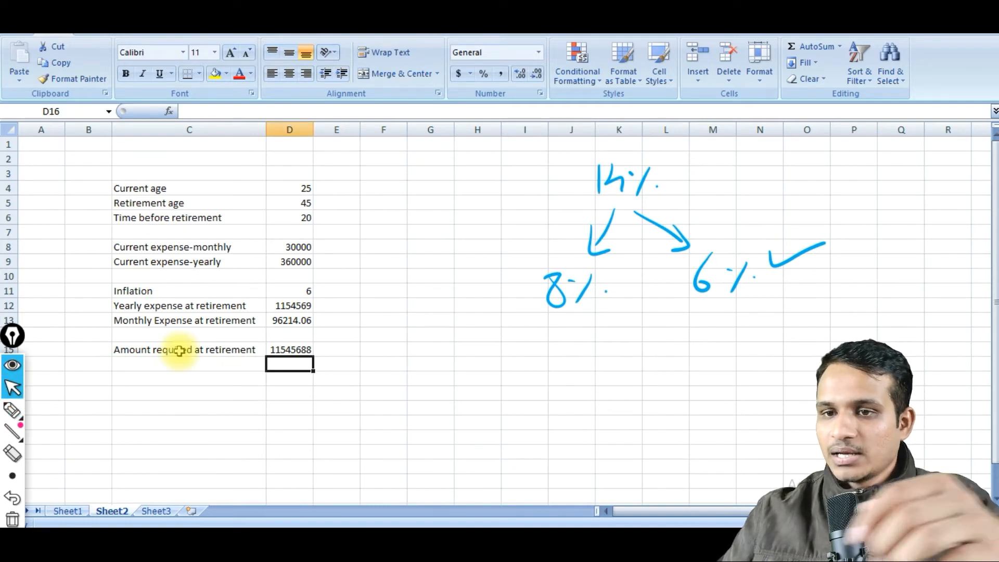
{"action": "left_click", "coordinate": [177, 349]}
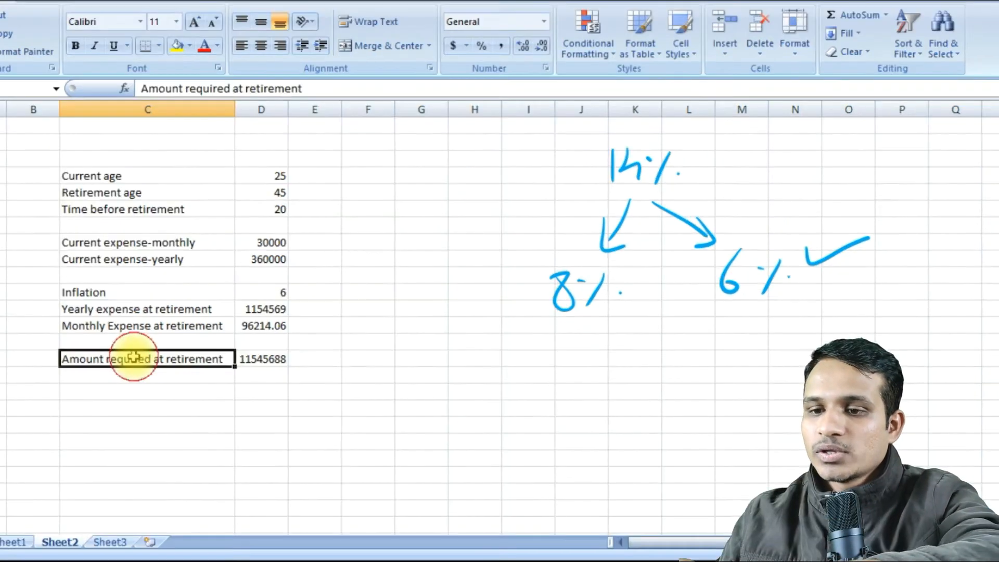
{"action": "key", "text": "ctrl+c"}
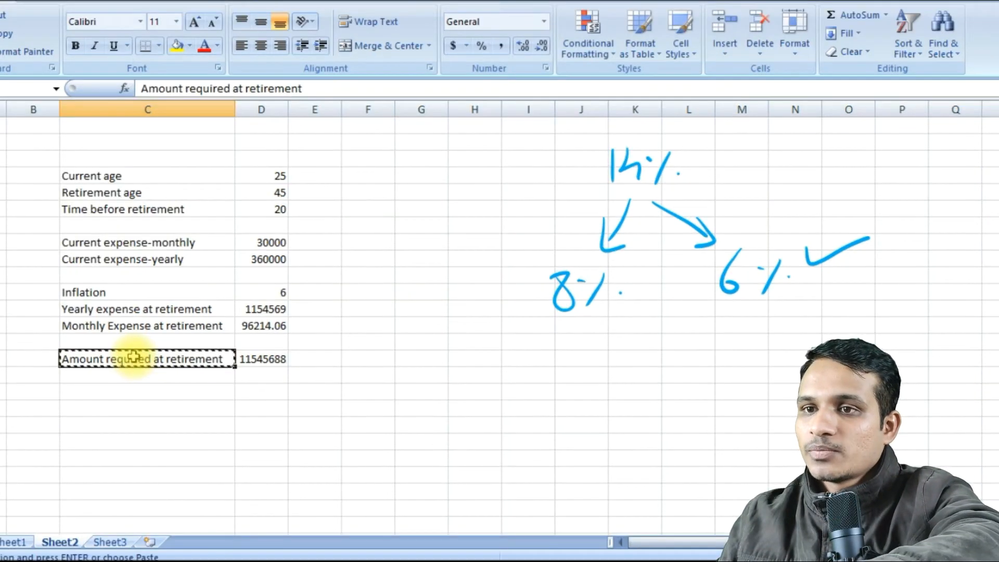
{"action": "left_click", "coordinate": [136, 375]}
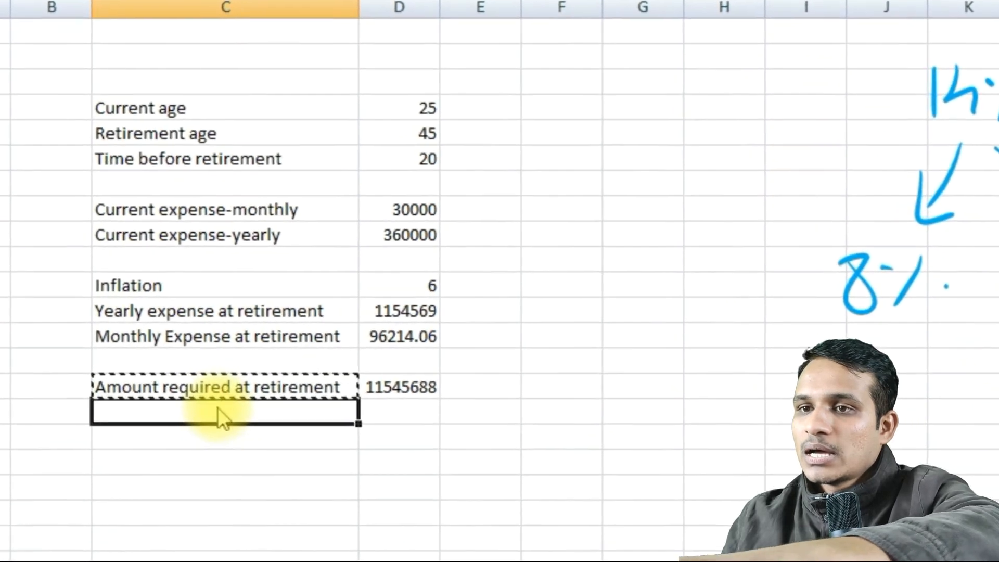
{"action": "key", "text": "ctrl+v"}
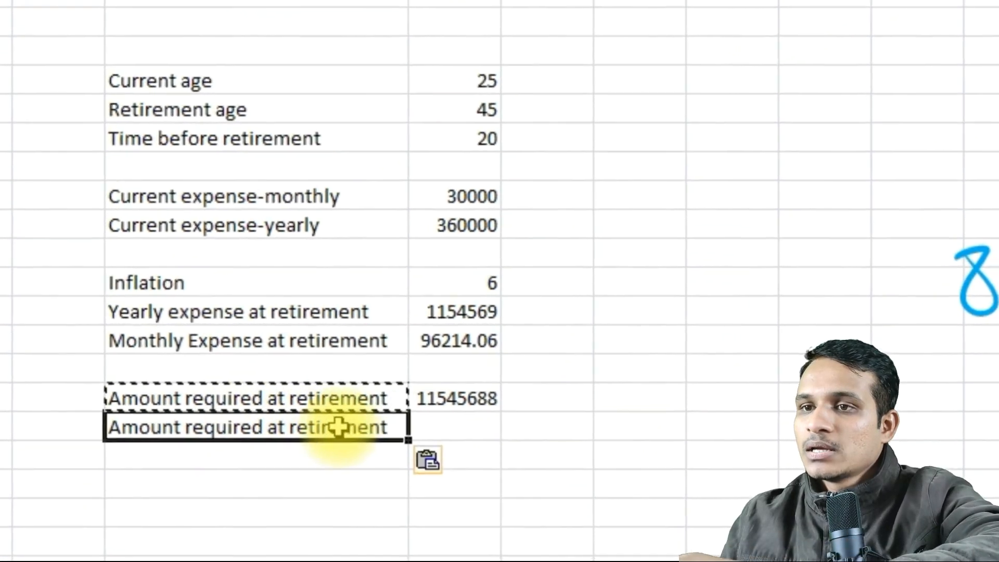
Extend the label in C15 to "Amount required at retirement at 10pc".
{"action": "left_click", "coordinate": [297, 377]}
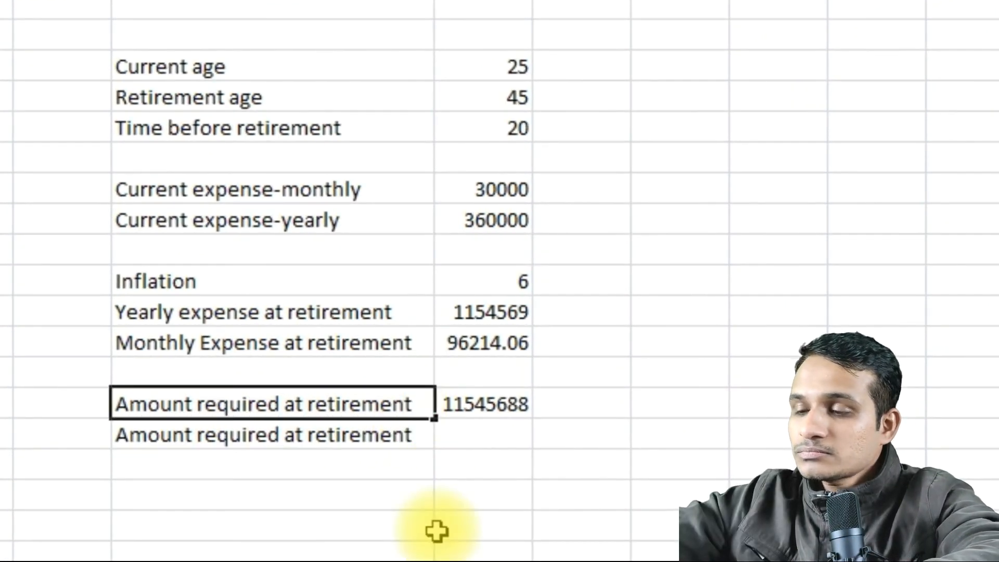
{"action": "type", "text": "at 10"}
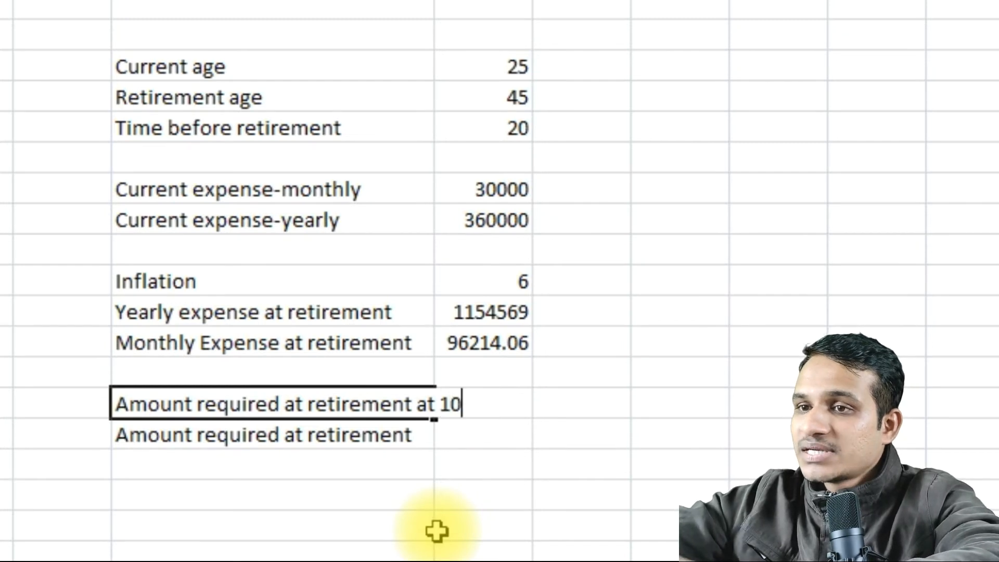
{"action": "type", "text": "pc"}
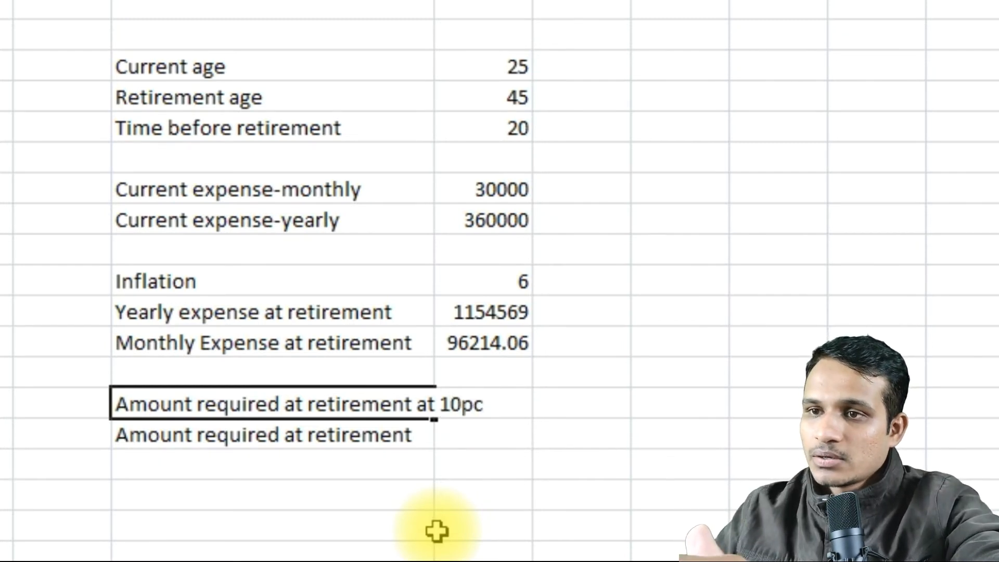
Extend the label in C16 to "Amount required at retirement at 8 pc" and widen column C to show both labels fully.
{"action": "double_click", "coordinate": [419, 440]}
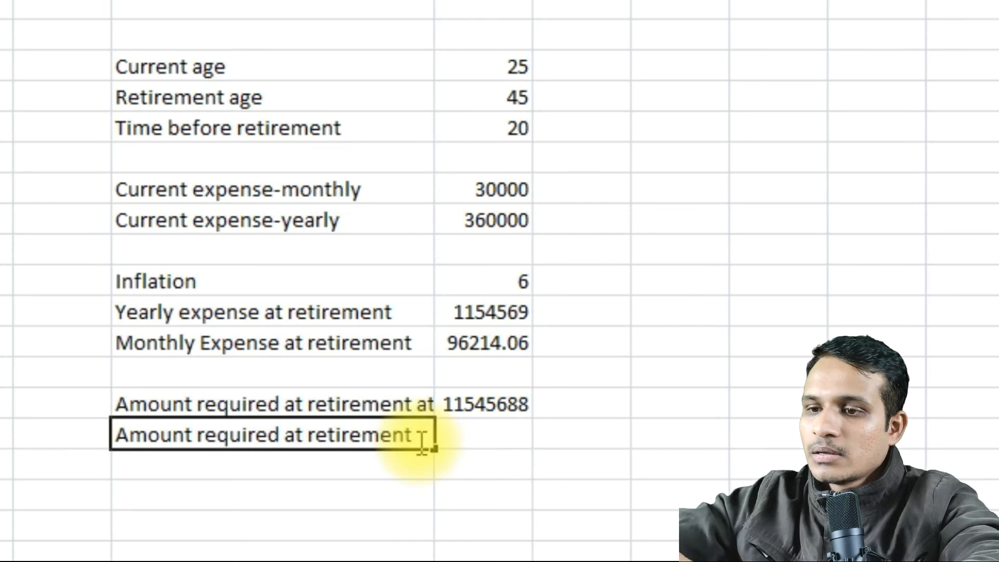
{"action": "type", "text": "at 8 "}
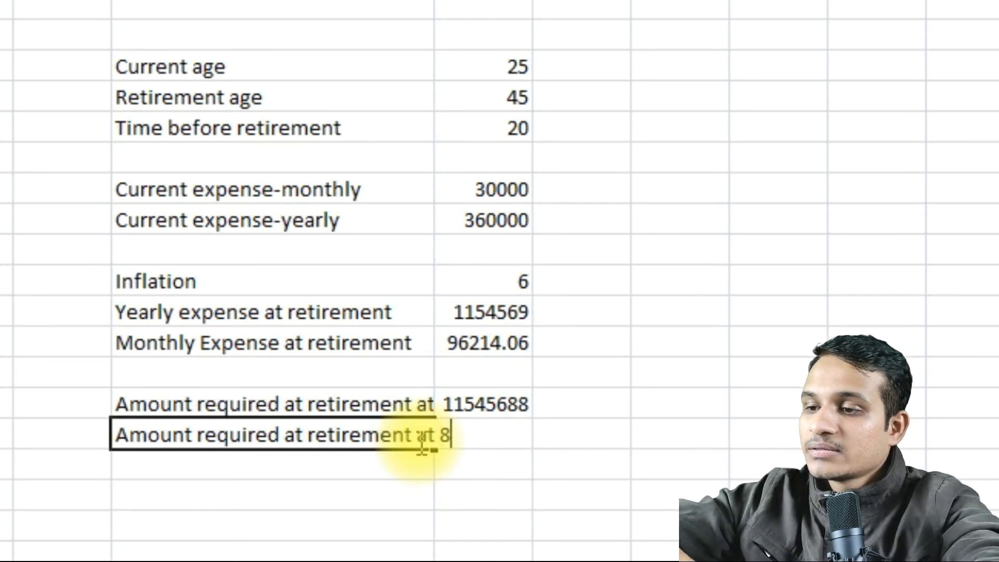
{"action": "type", "text": "pc"}
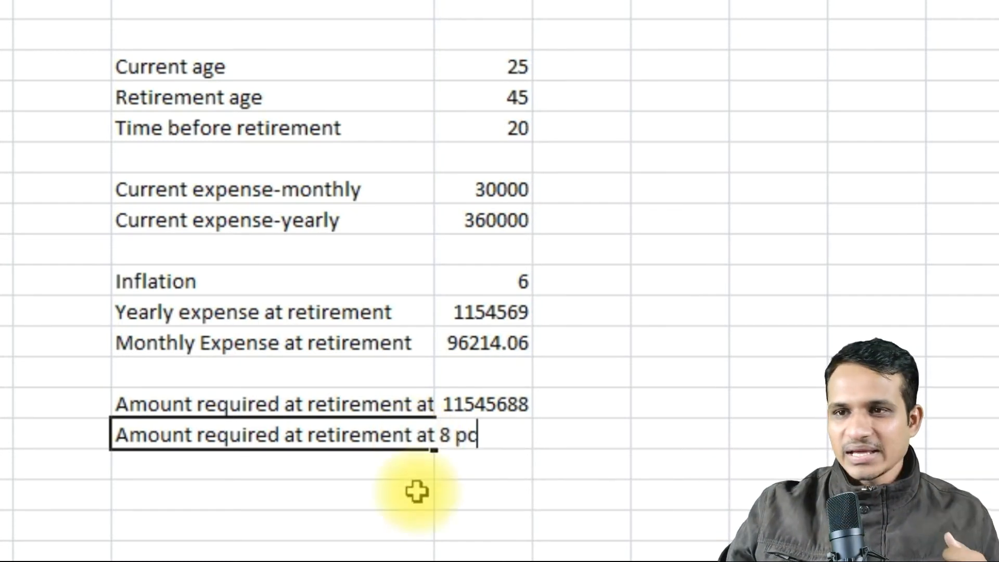
{"action": "left_click", "coordinate": [417, 544]}
{"action": "left_click_drag", "start_coordinate": [434, 1], "coordinate": [488, 0]}
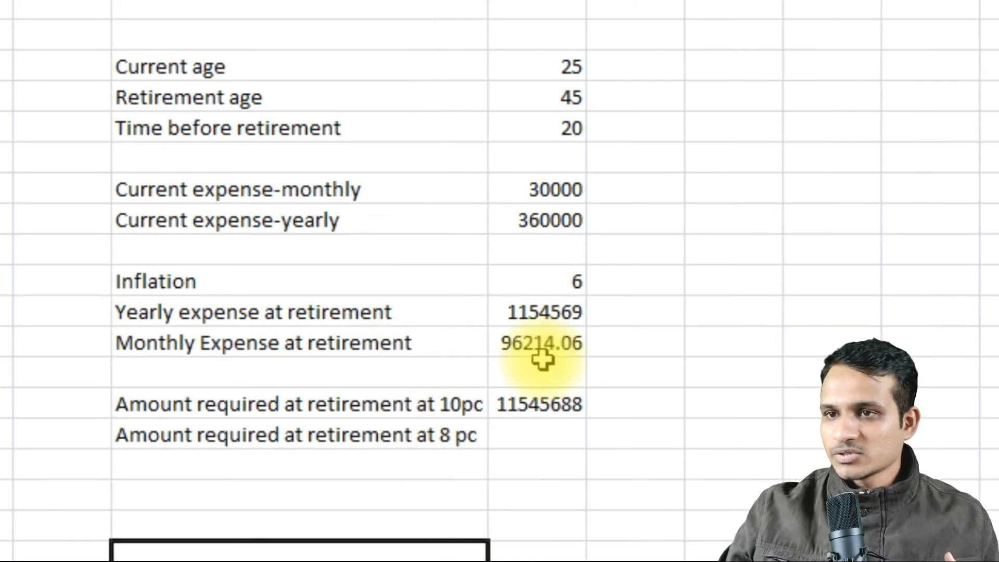
Calculate the amount required at 8 pc in D16 with the formula =D12/0.08.
{"action": "left_click", "coordinate": [529, 437]}
{"action": "type", "text": "="}
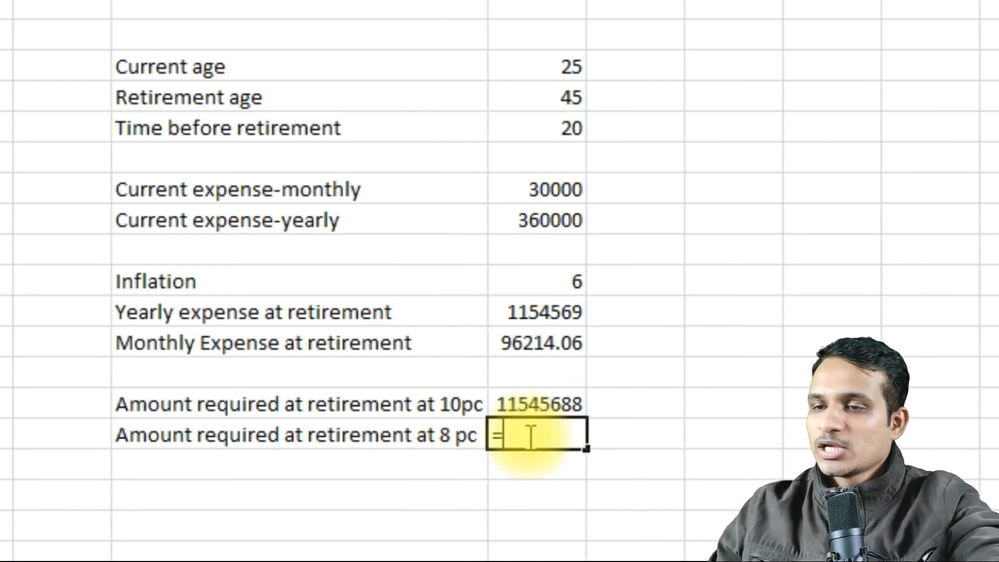
{"action": "left_click", "coordinate": [548, 317]}
{"action": "type", "text": "/"}
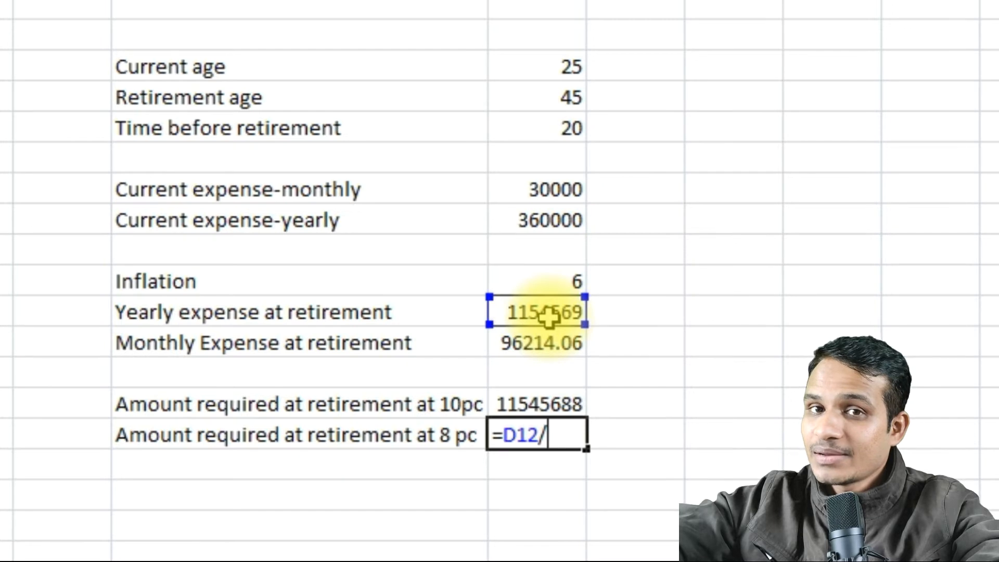
{"action": "type", "text": "0.0"}
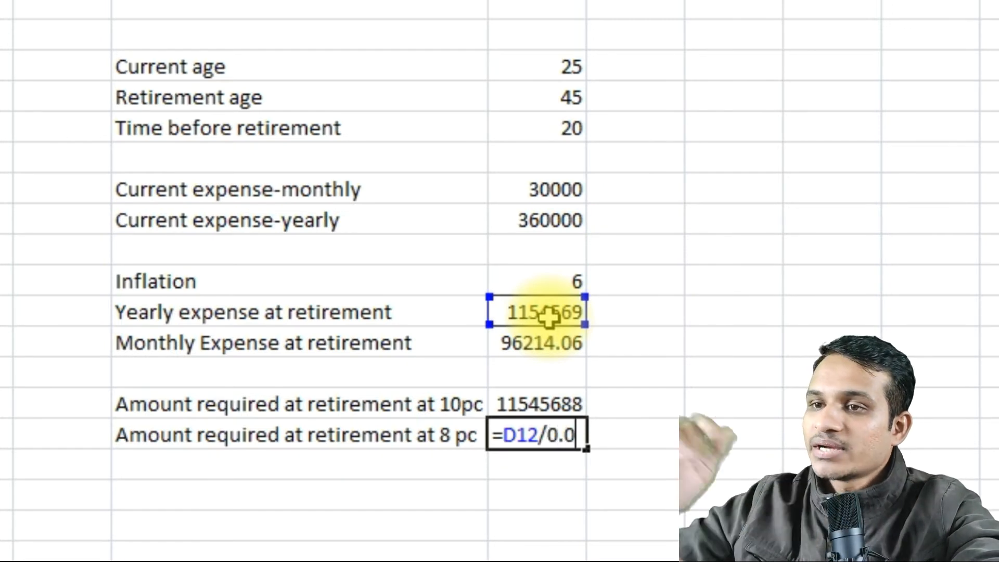
{"action": "type", "text": "8"}
{"action": "key", "text": "Return"}
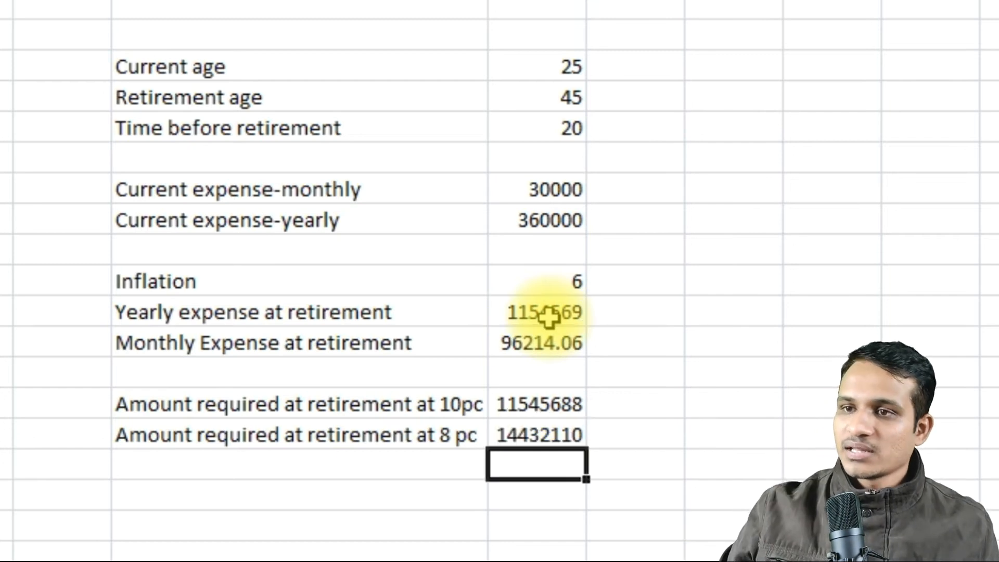
{"action": "key", "text": "Return"}
{"action": "key", "text": "Return"}
{"action": "left_click", "coordinate": [536, 442]}
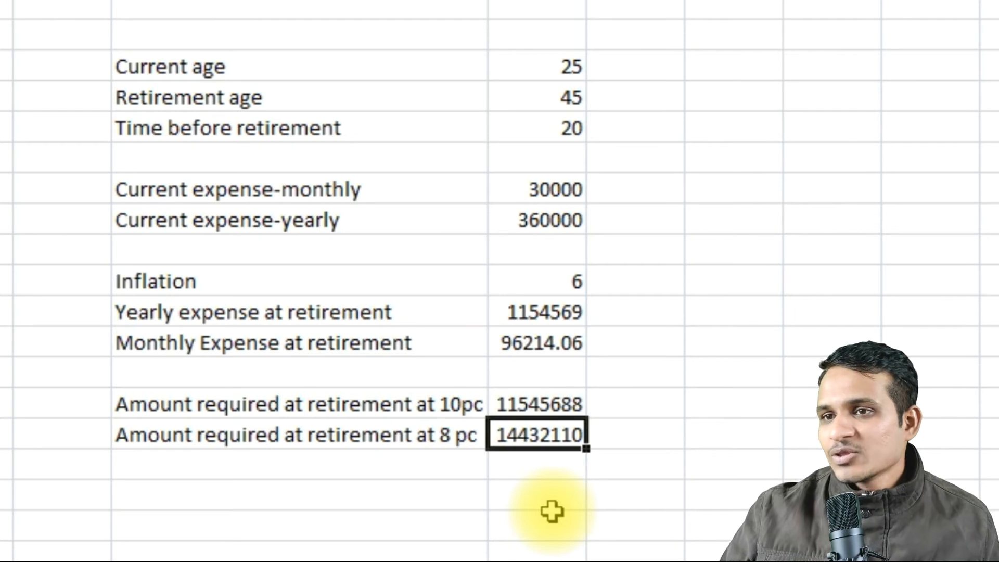
{"action": "left_click", "coordinate": [833, 523]}
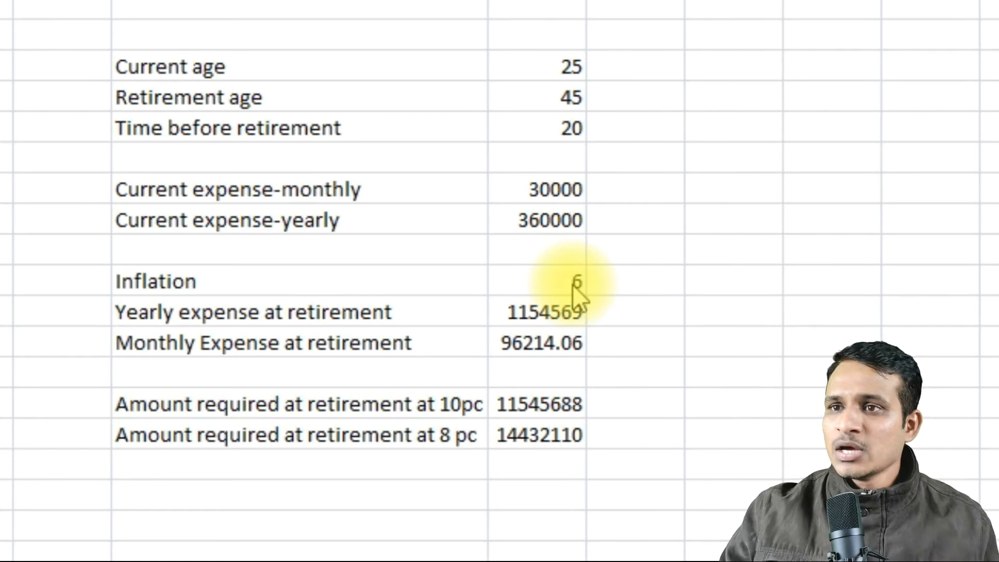
Set the current age to 35 to try a later starting age in the retirement projection.
{"action": "left_click", "coordinate": [569, 66]}
{"action": "left_click", "coordinate": [570, 74]}
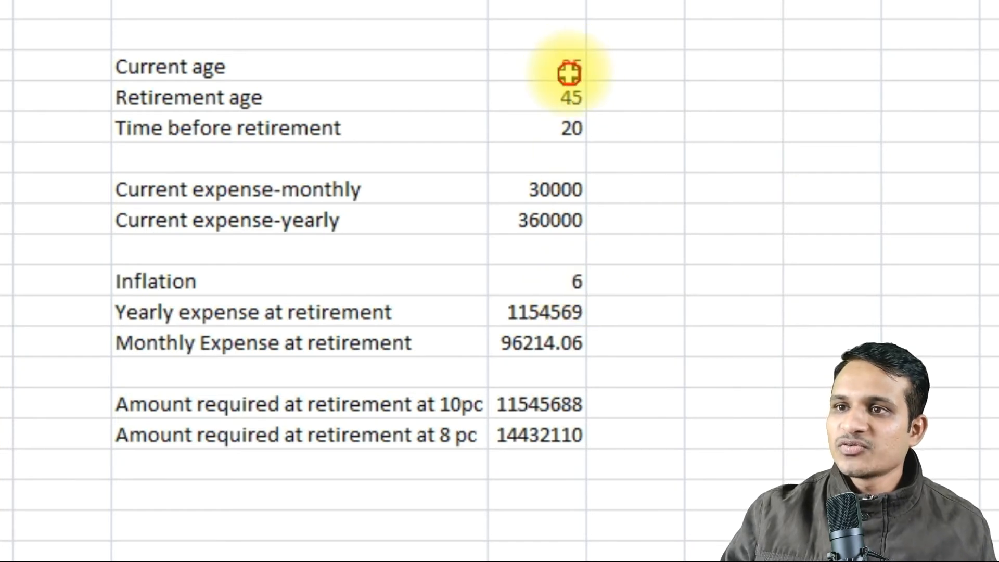
{"action": "left_click", "coordinate": [565, 114]}
{"action": "left_click", "coordinate": [559, 70]}
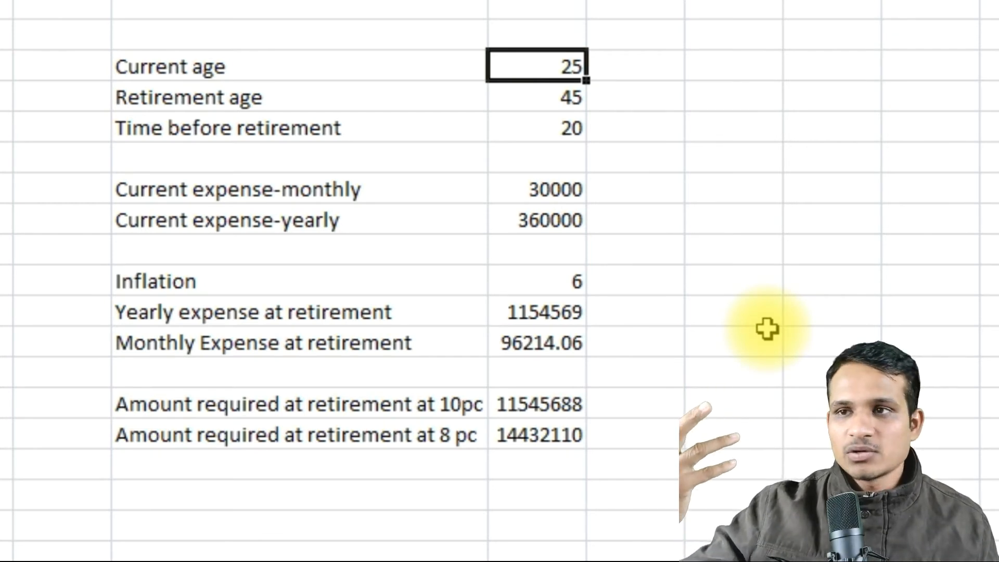
{"action": "type", "text": "35"}
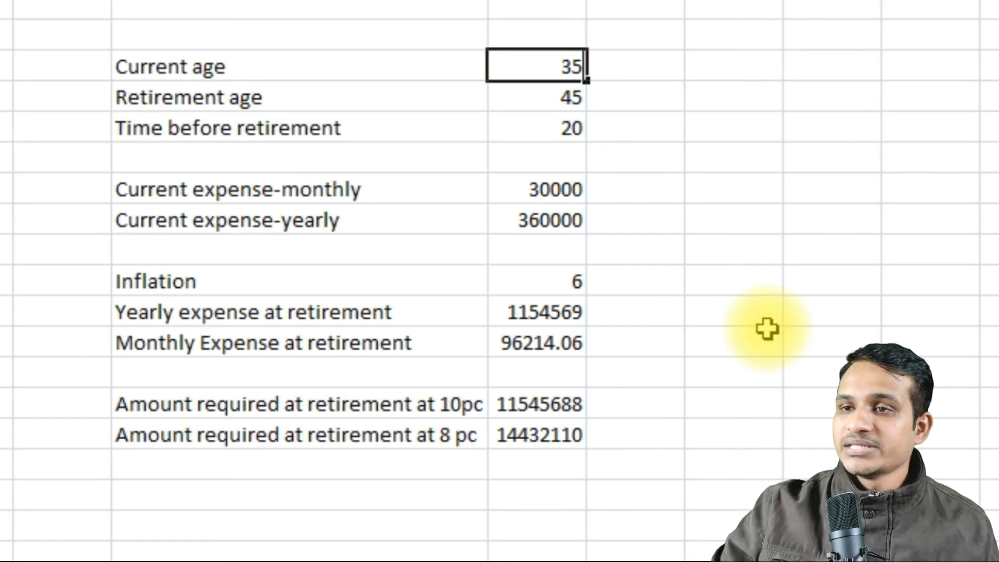
{"action": "left_click", "coordinate": [786, 258]}
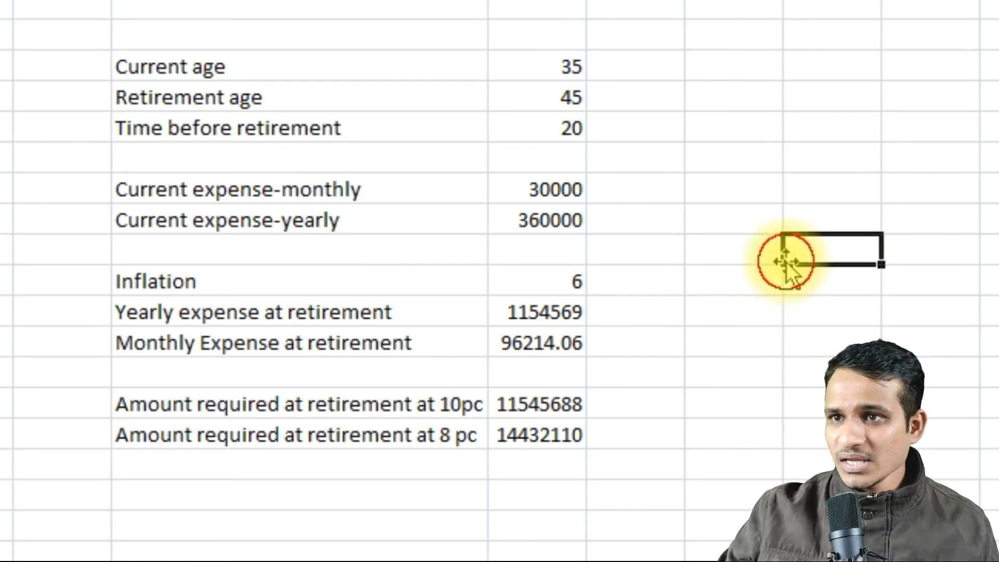
Set the retirement age to 50 to try a later retirement in the projection.
{"action": "left_click", "coordinate": [562, 103]}
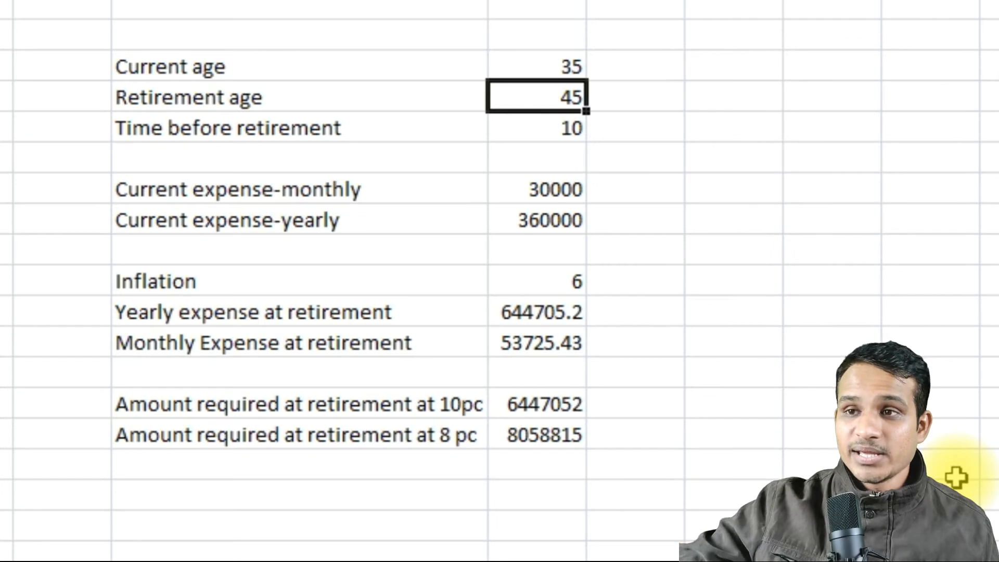
{"action": "type", "text": "50"}
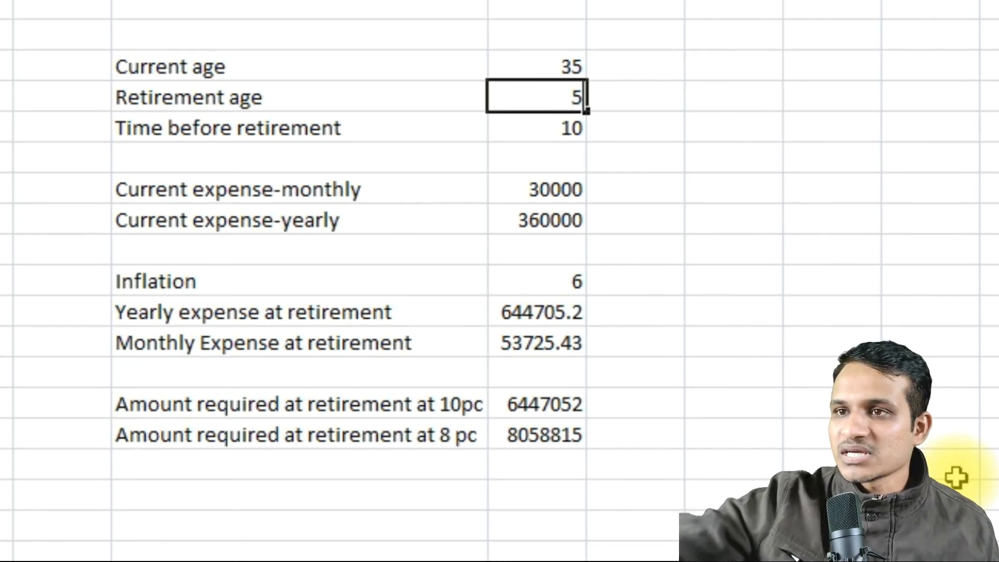
{"action": "left_click", "coordinate": [957, 477]}
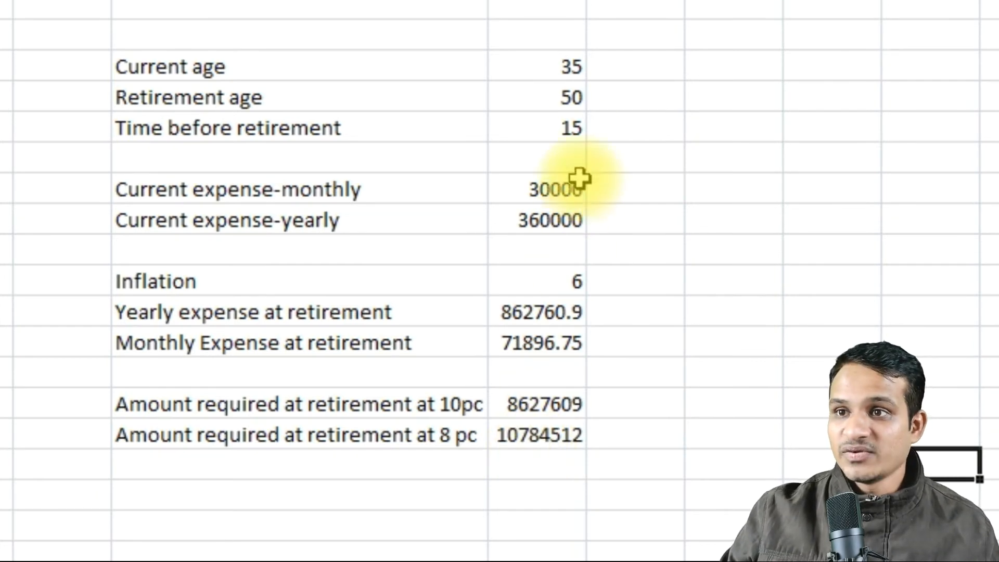
{"action": "left_click", "coordinate": [591, 127]}
{"action": "left_click", "coordinate": [564, 125]}
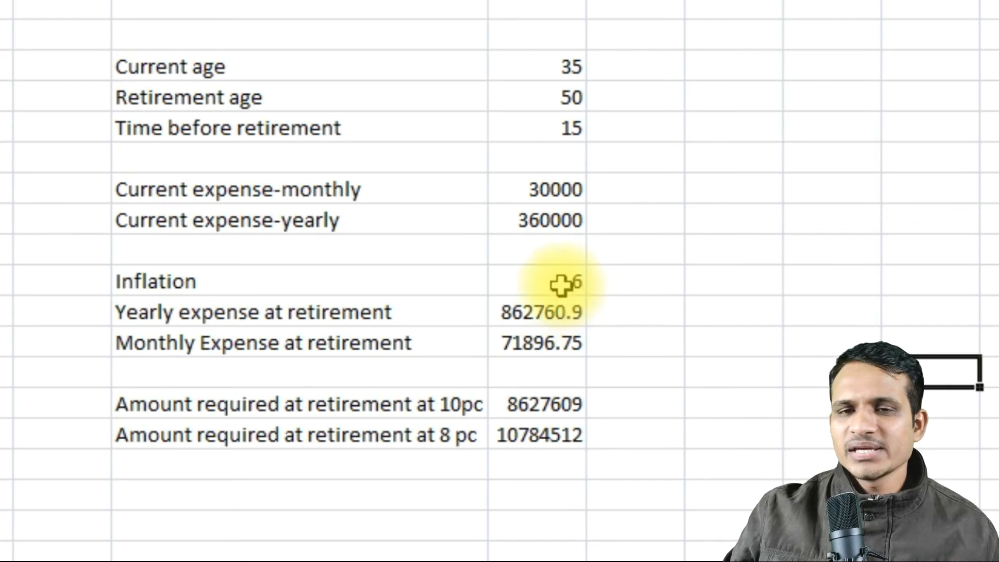
Set the inflation rate to 5 to try a lower rate in the expense projection.
{"action": "left_click", "coordinate": [561, 285]}
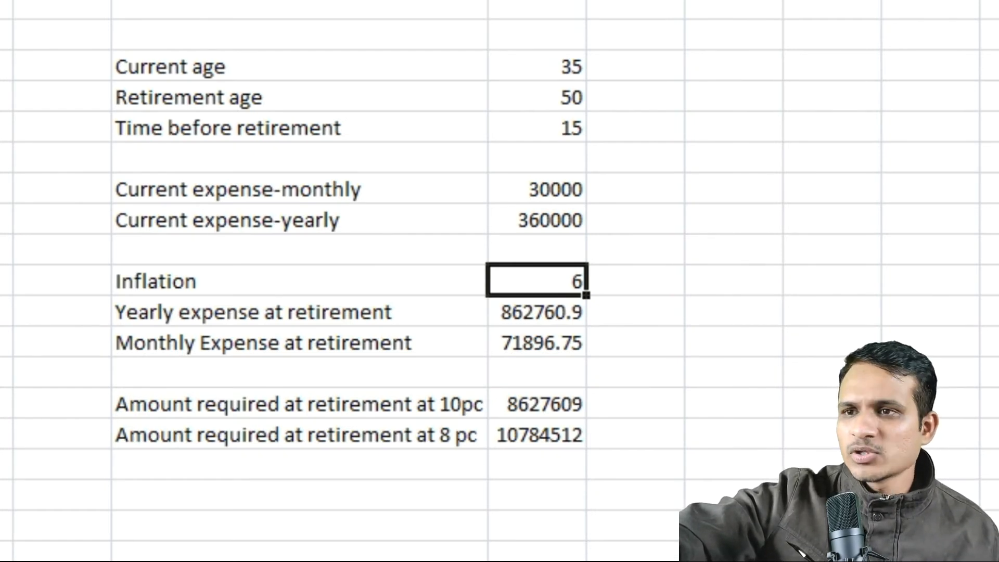
{"action": "type", "text": "5"}
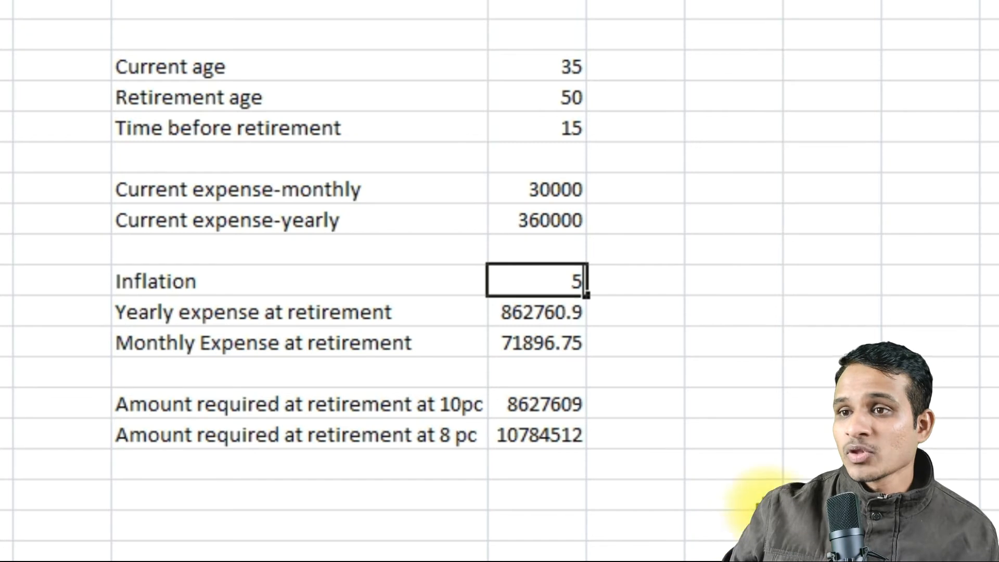
{"action": "left_click", "coordinate": [759, 495]}
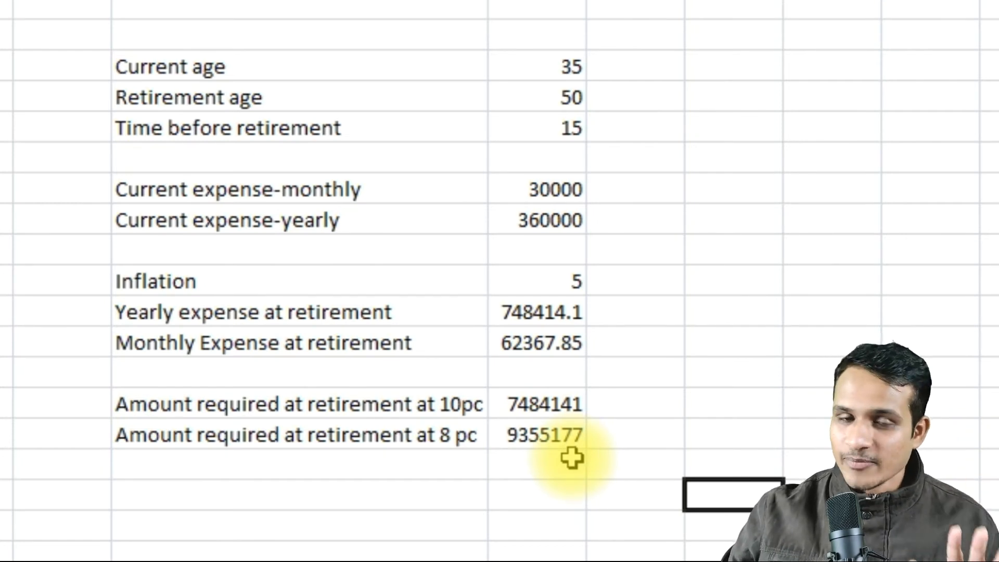
Set the current age back to 25 and the retirement age back to 45.
{"action": "left_click", "coordinate": [570, 69]}
{"action": "type", "text": "2"}
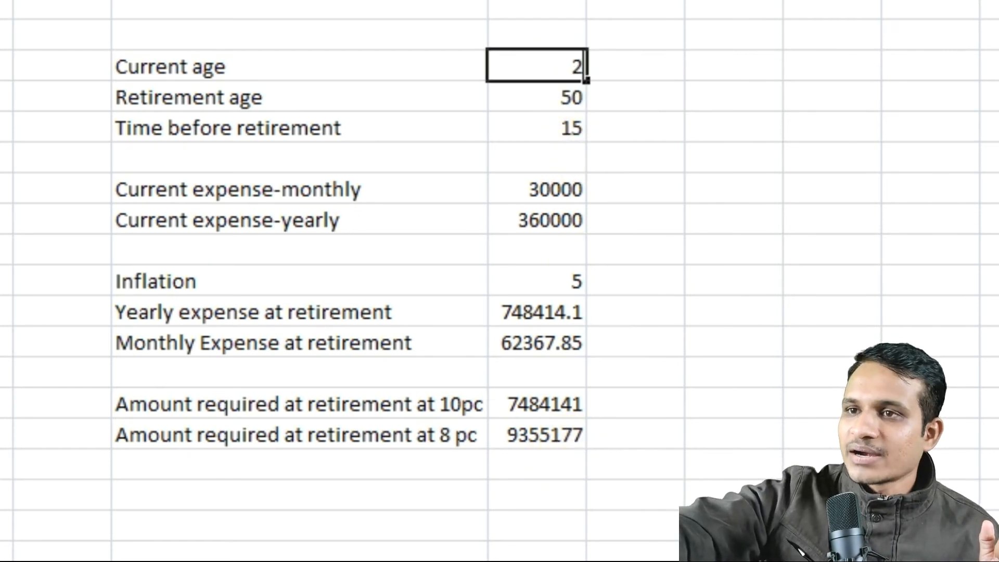
{"action": "type", "text": "5"}
{"action": "key", "text": "Return"}
{"action": "type", "text": "45"}
{"action": "key", "text": "Return"}
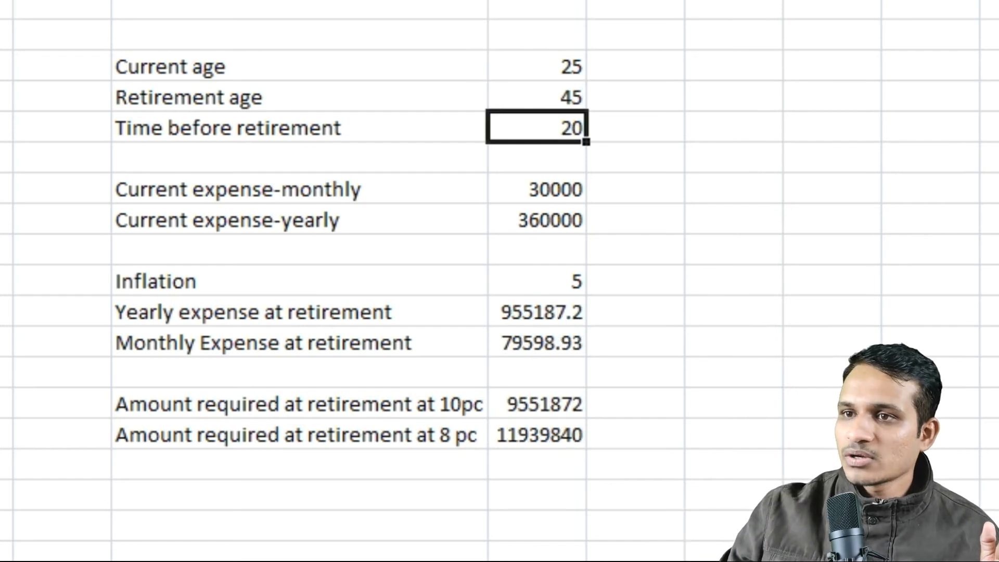
Set the inflation rate back to 6 in the retirement sheet.
{"action": "left_click", "coordinate": [583, 278]}
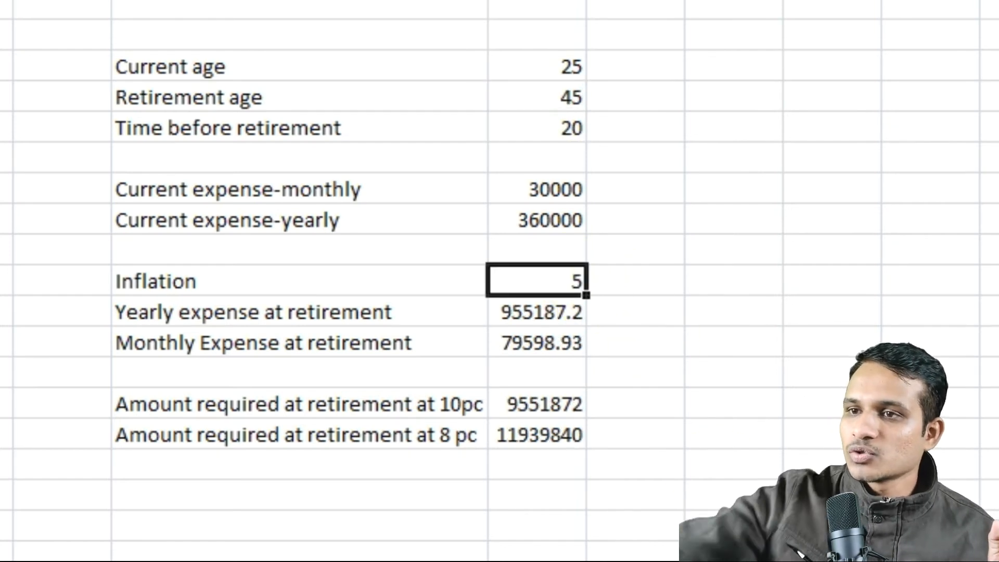
{"action": "type", "text": "6"}
{"action": "left_click", "coordinate": [975, 471]}
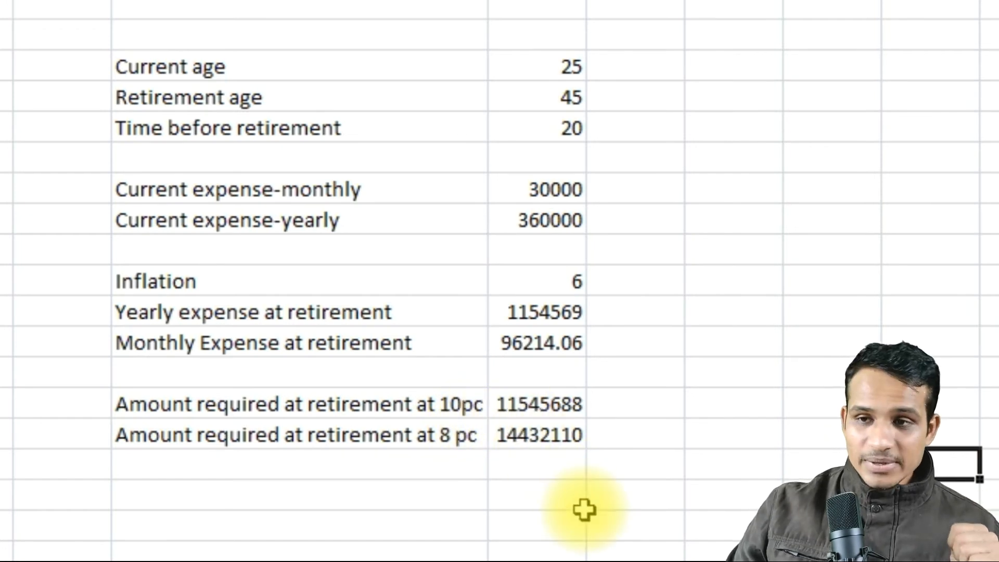
{"action": "left_click", "coordinate": [528, 445]}
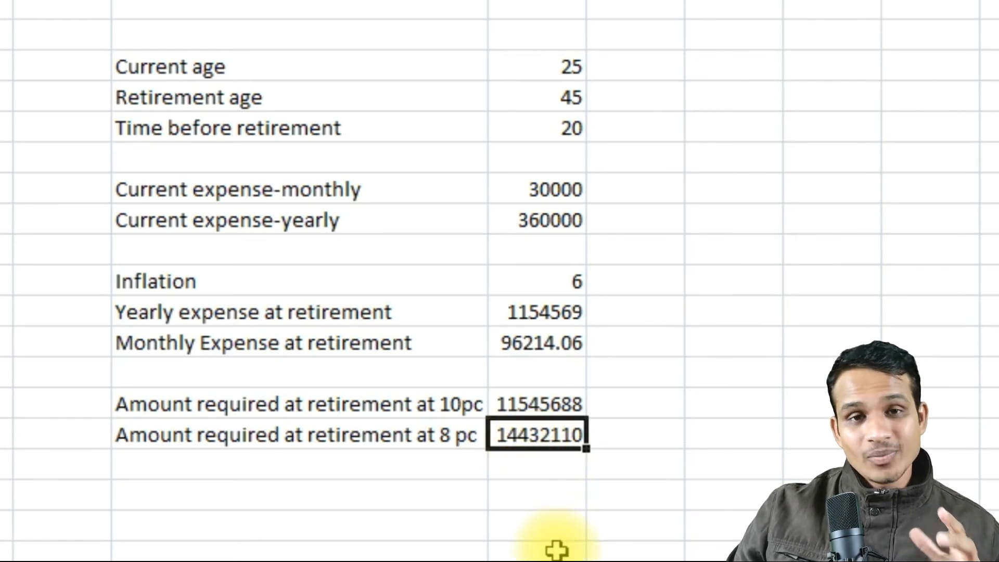
{"action": "left_click", "coordinate": [557, 130]}
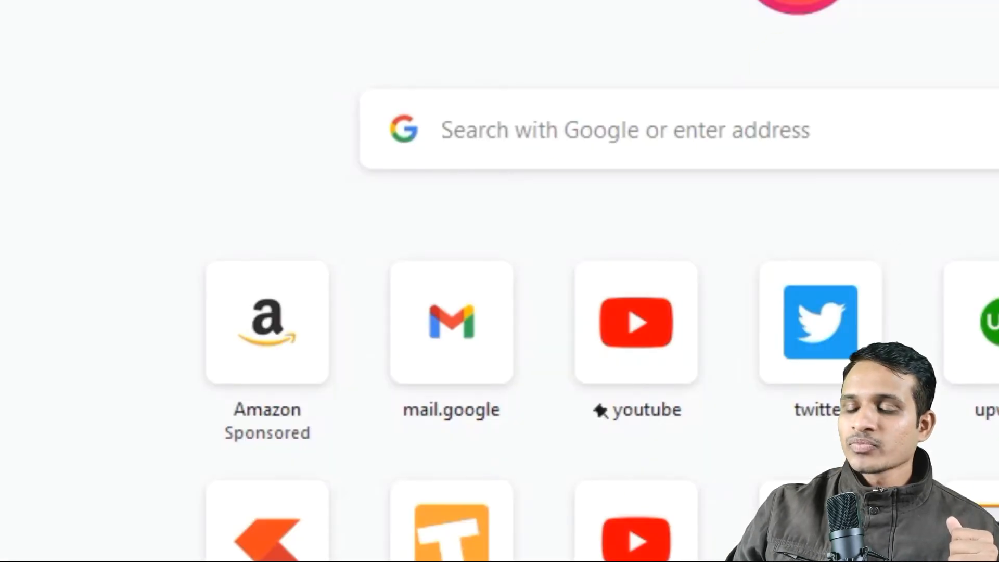
In Firefox, search for "sip top up calculator icici" and open the ICICI Prudential Mutual Fund SIP Top-Up Calculator result.
{"action": "left_click", "coordinate": [333, 47]}
{"action": "type", "text": "sip top"}
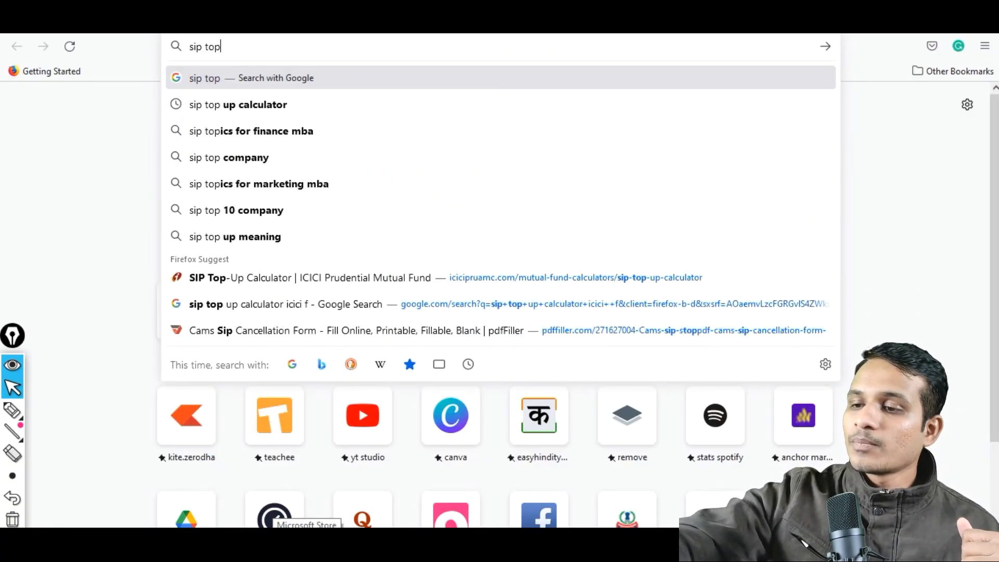
{"action": "type", "text": " up ca"}
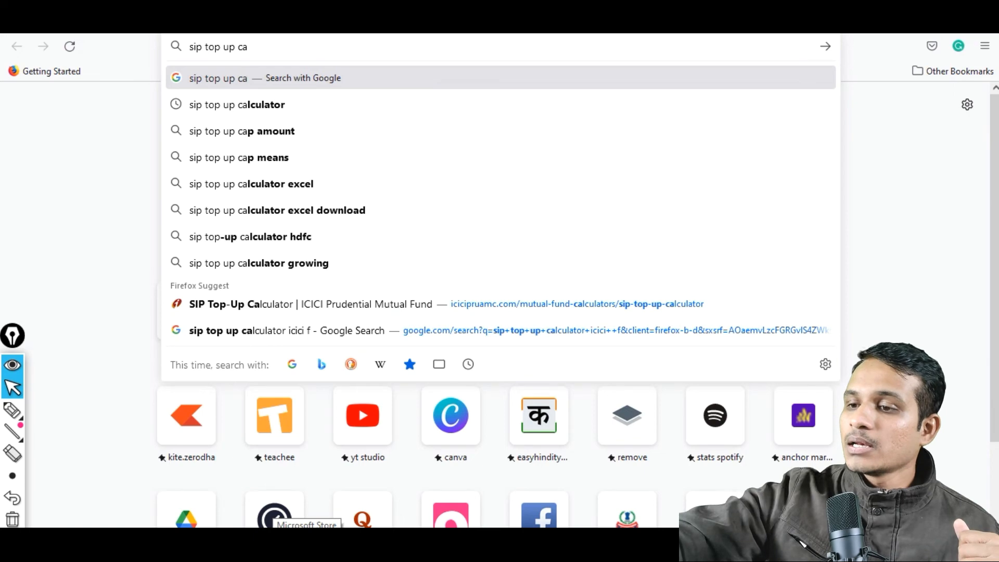
{"action": "type", "text": "lculator ic"}
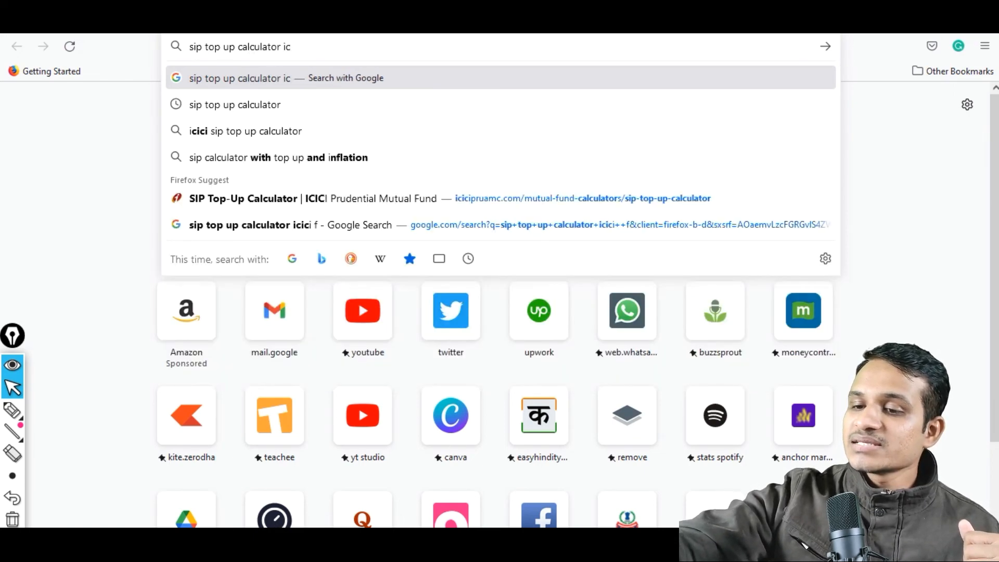
{"action": "type", "text": "ici"}
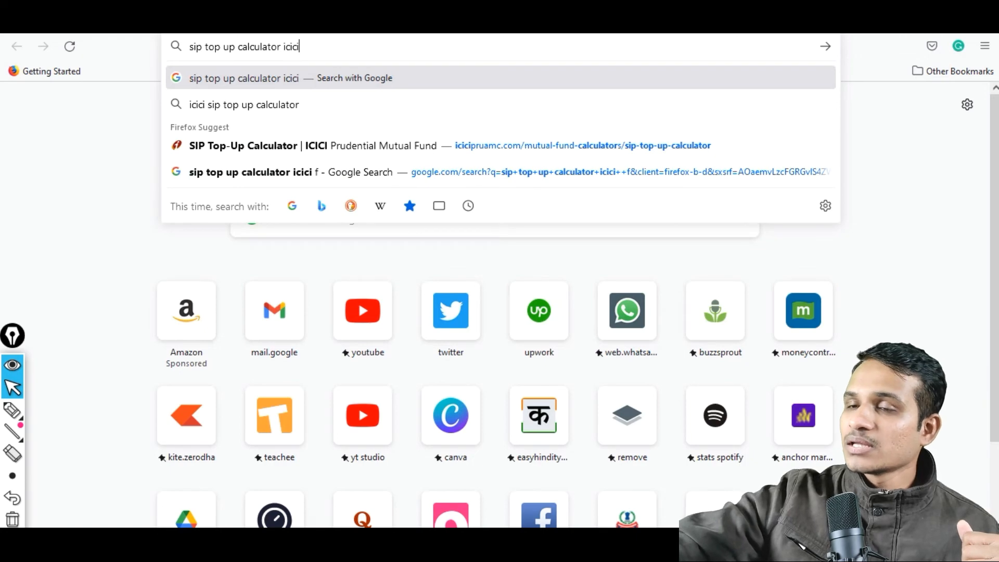
{"action": "key", "text": "Return"}
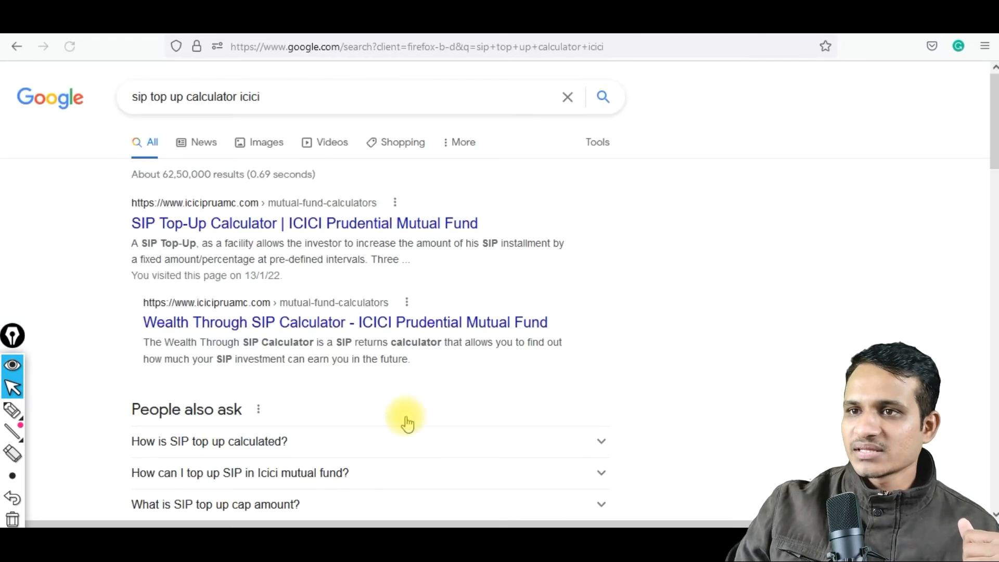
{"action": "left_click", "coordinate": [318, 224]}
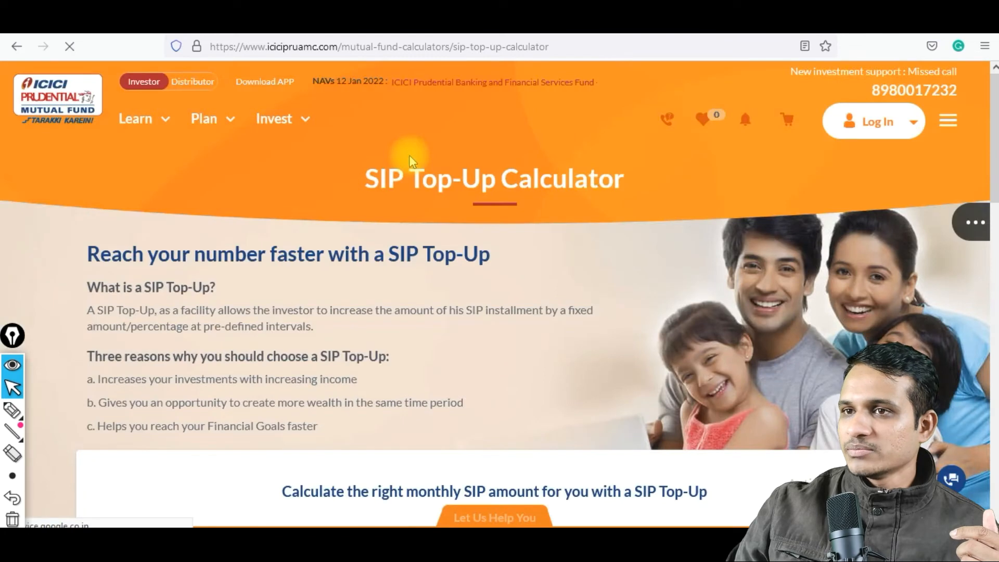
Set the target amount in the SIP Top-Up Calculator to 14400000.
{"action": "scroll", "coordinate": [458, 283], "scroll_direction": "down", "scroll_amount": 5}
{"action": "scroll", "coordinate": [458, 284], "scroll_direction": "down", "scroll_amount": 2}
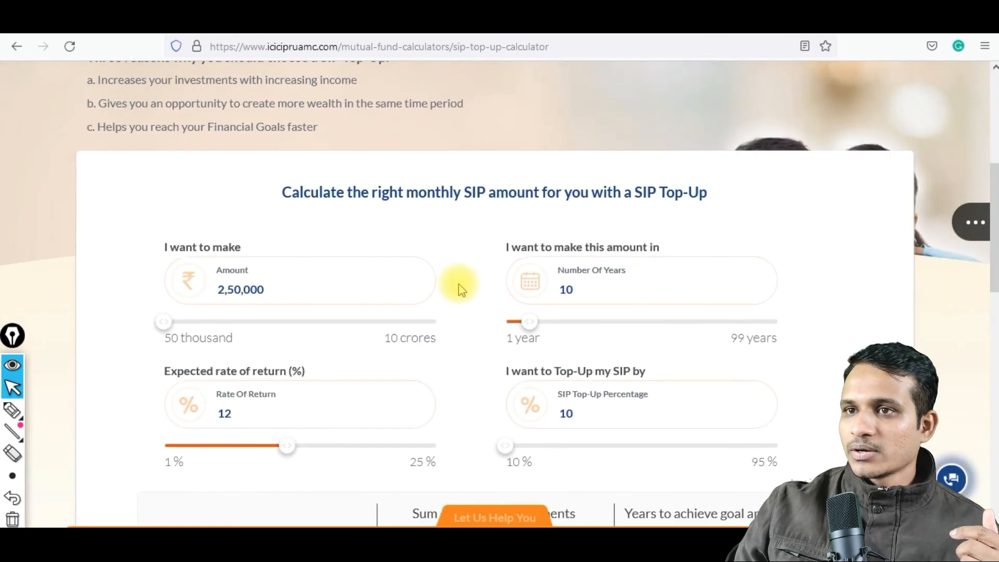
{"action": "scroll", "coordinate": [458, 284], "scroll_direction": "down", "scroll_amount": 1}
{"action": "left_click", "coordinate": [278, 222]}
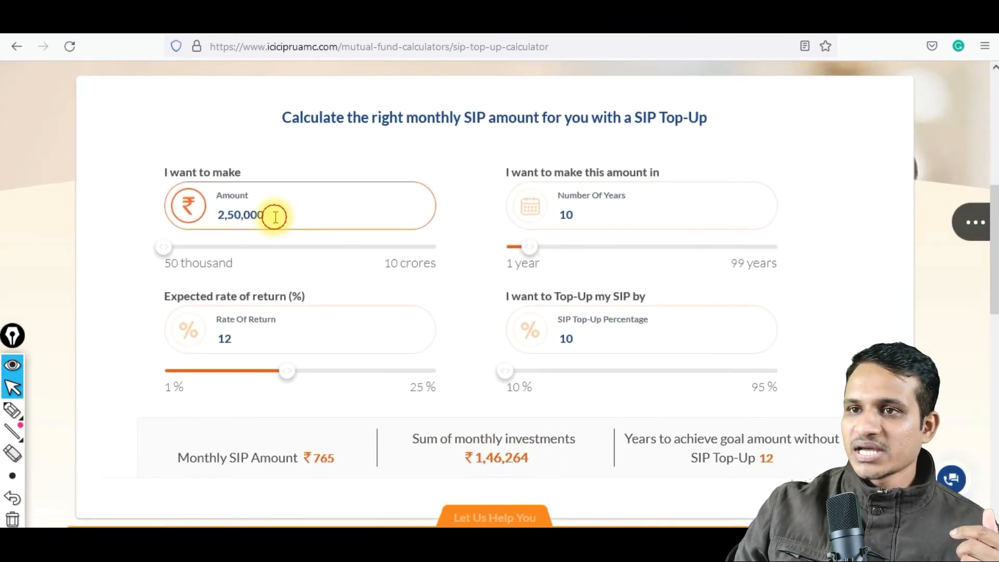
{"action": "key", "text": "BackSpace"}
{"action": "key", "text": "BackSpace"}
{"action": "key", "text": "BackSpace"}
{"action": "key", "text": "BackSpace"}
{"action": "key", "text": "BackSpace"}
{"action": "key", "text": "BackSpace"}
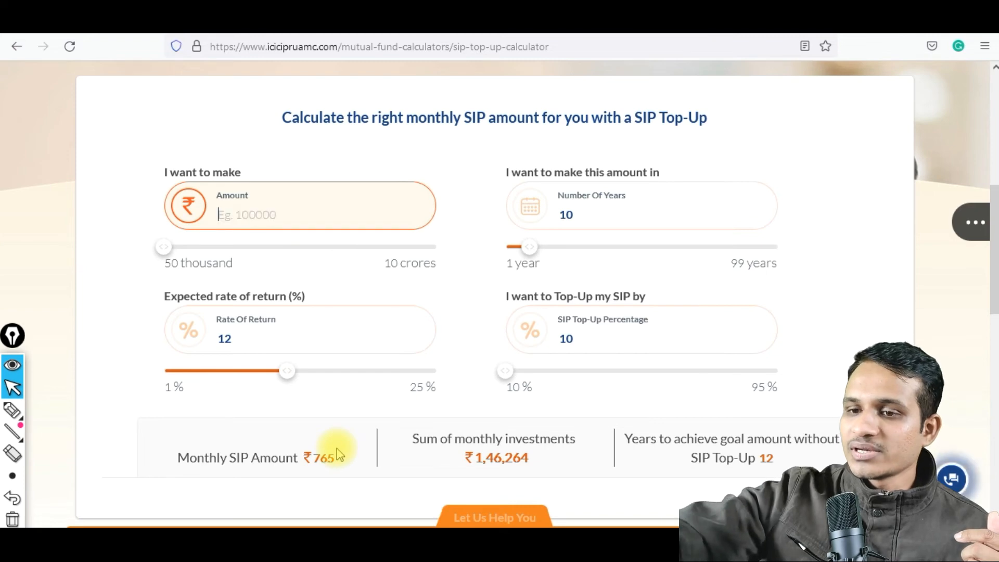
{"action": "type", "text": "144"}
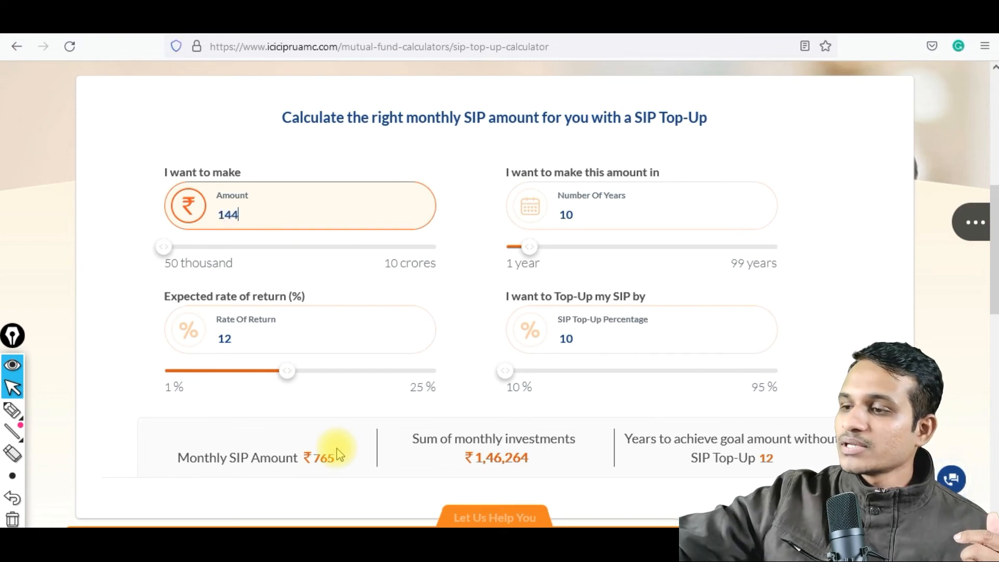
{"action": "type", "text": "00000"}
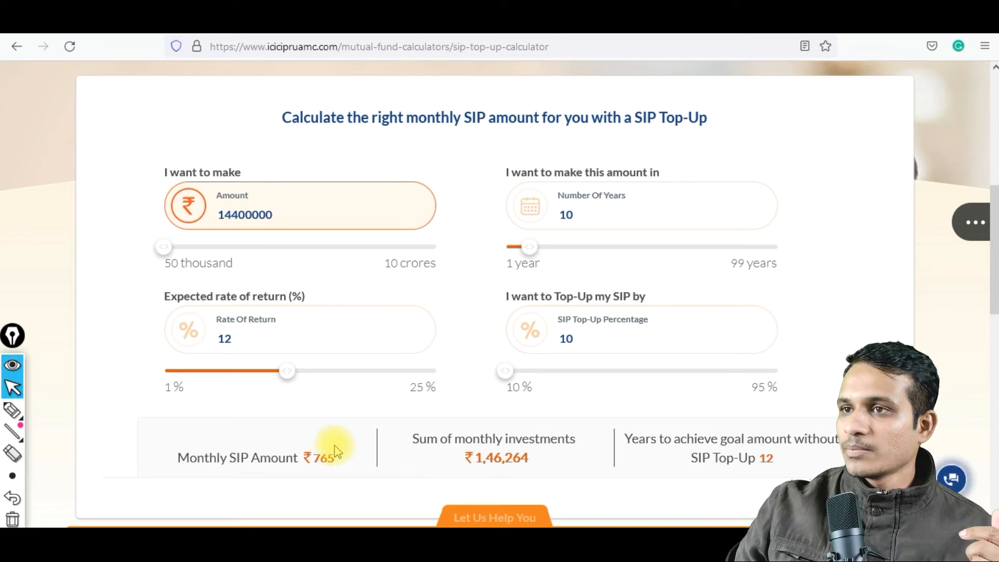
Set the number of years for reaching the target amount to 20.
{"action": "left_click", "coordinate": [579, 214]}
{"action": "key", "text": "BackSpace"}
{"action": "key", "text": "BackSpace"}
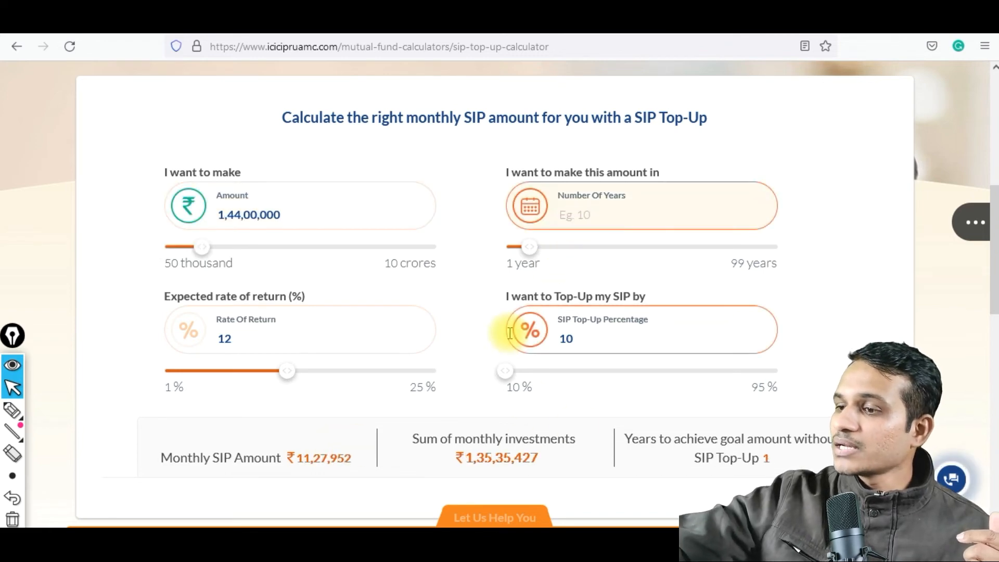
{"action": "type", "text": "20"}
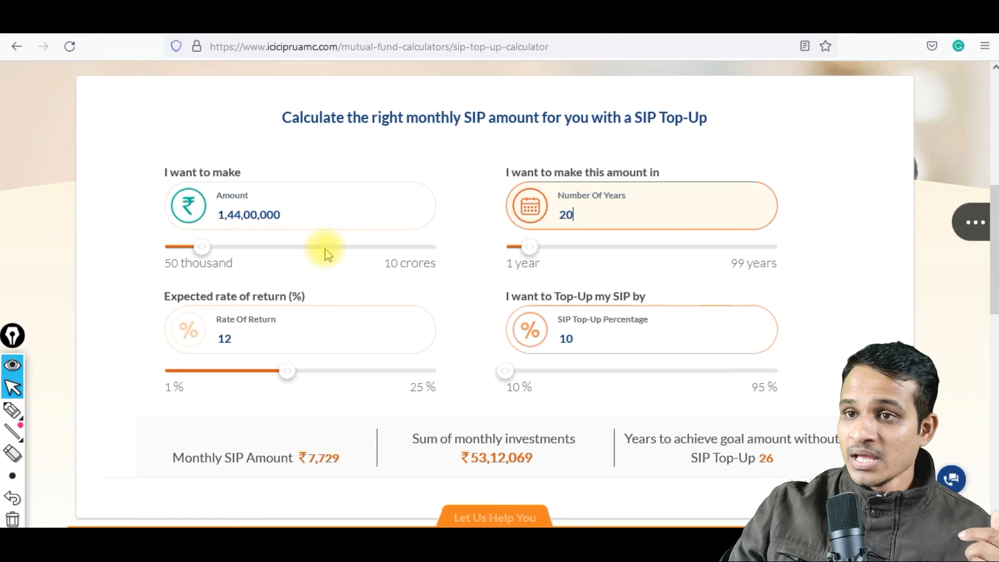
Set the expected rate of return to 14% in the SIP Top-Up Calculator.
{"action": "left_click", "coordinate": [237, 339]}
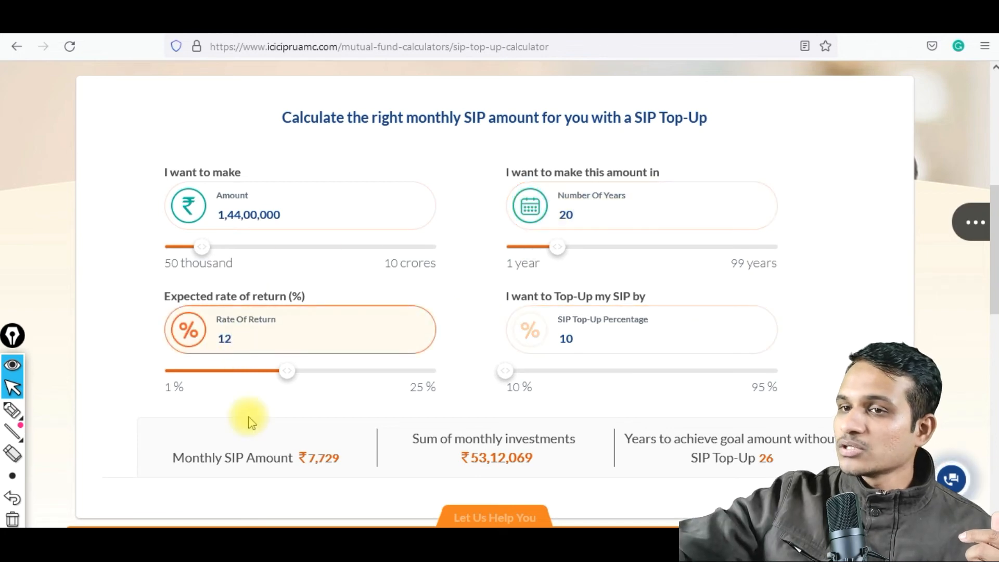
{"action": "key", "text": "BackSpace"}
{"action": "type", "text": "4"}
{"action": "left_click", "coordinate": [567, 338]}
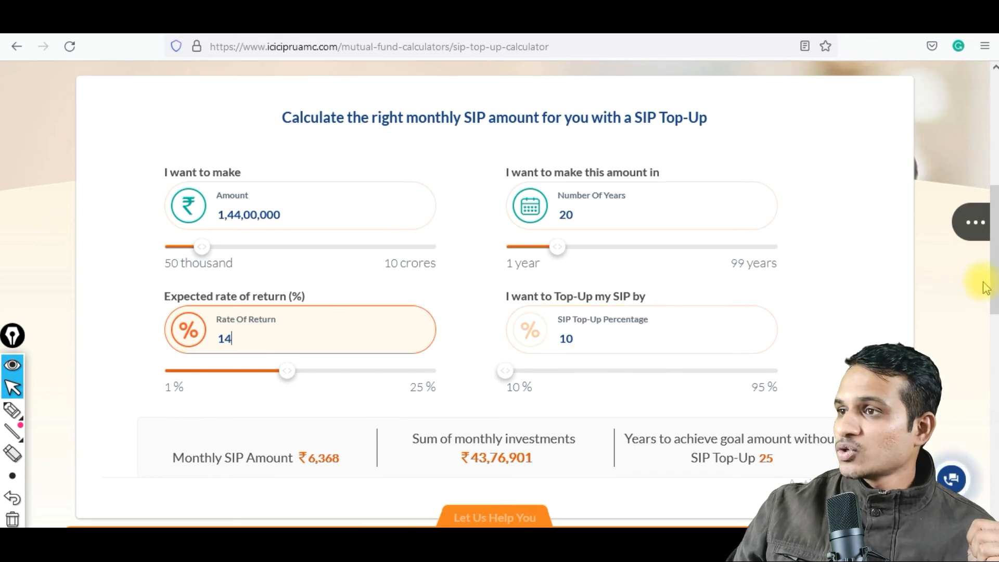
{"action": "scroll", "coordinate": [994, 271], "scroll_direction": "down", "scroll_amount": 2}
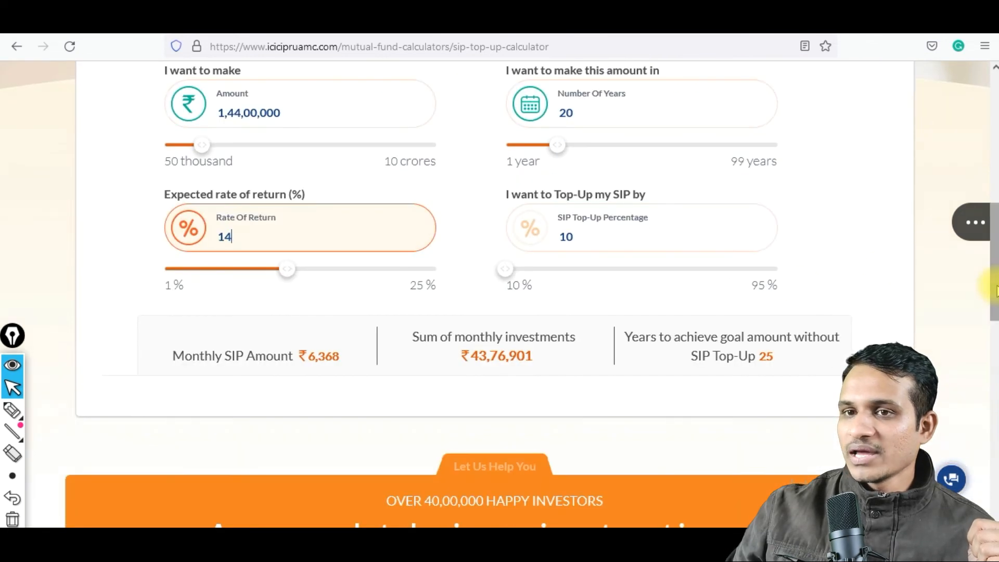
Circle the Monthly SIP Amount result with the annotation pen and underline its value.
{"action": "left_click", "coordinate": [12, 411]}
{"action": "mouse_move", "coordinate": [176, 385]}
{"action": "left_mouse_down"}
{"action": "mouse_move", "coordinate": [320, 386]}
{"action": "mouse_move", "coordinate": [349, 352]}
{"action": "mouse_move", "coordinate": [323, 332]}
{"action": "mouse_move", "coordinate": [167, 342]}
{"action": "mouse_move", "coordinate": [177, 384]}
{"action": "left_mouse_up"}
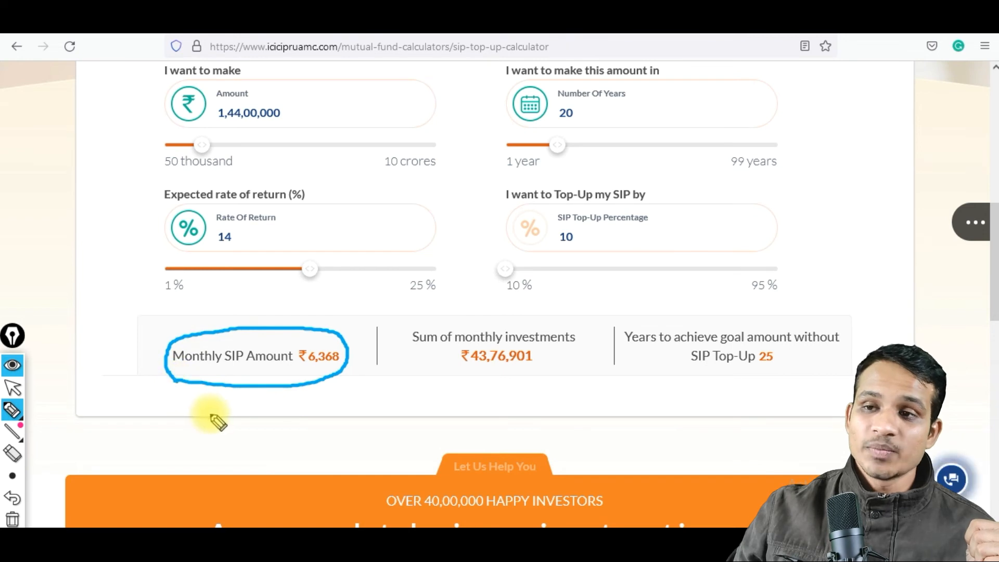
{"action": "left_click_drag", "start_coordinate": [310, 374], "coordinate": [329, 382]}
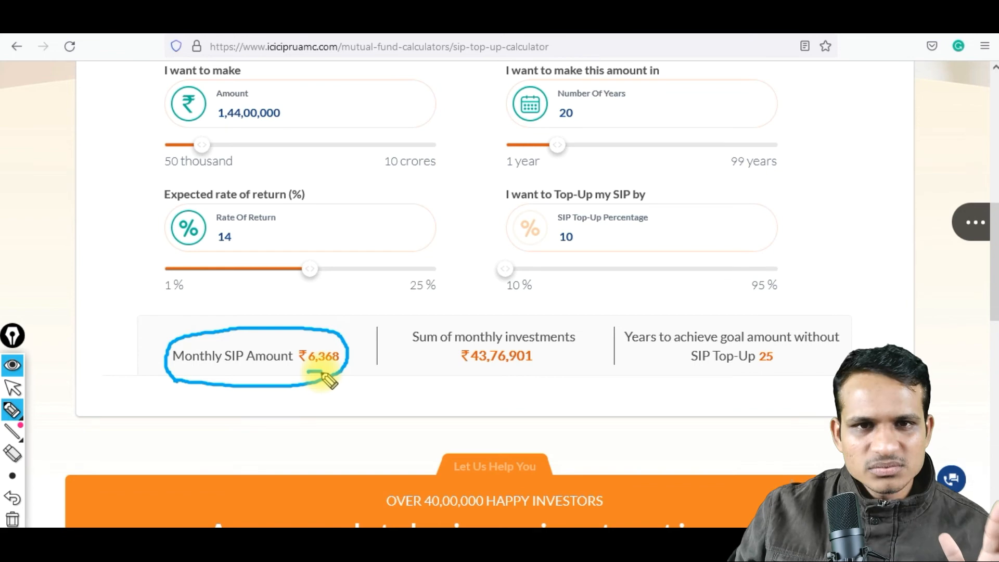
{"action": "left_click", "coordinate": [14, 388]}
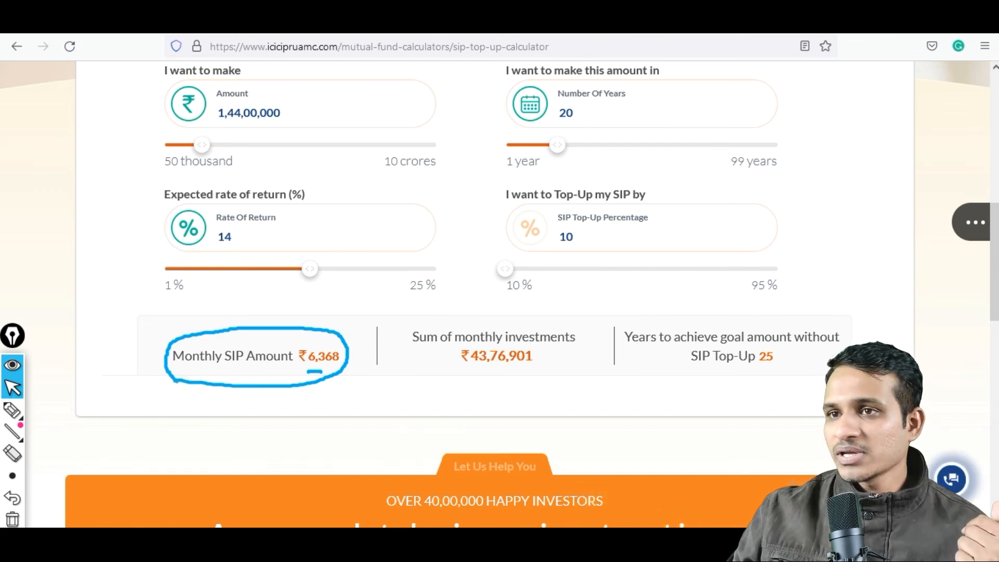
Switch to the Excel retirement sheet, set the retirement age to 50, and clear the pen annotations from the screen.
{"action": "left_click", "coordinate": [679, 544]}
{"action": "left_click", "coordinate": [328, 203]}
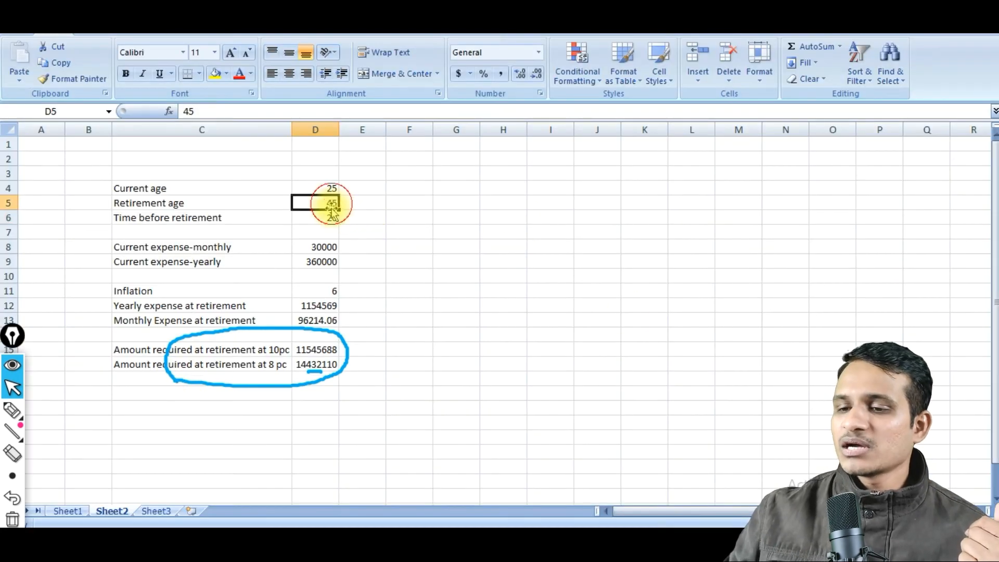
{"action": "type", "text": "50"}
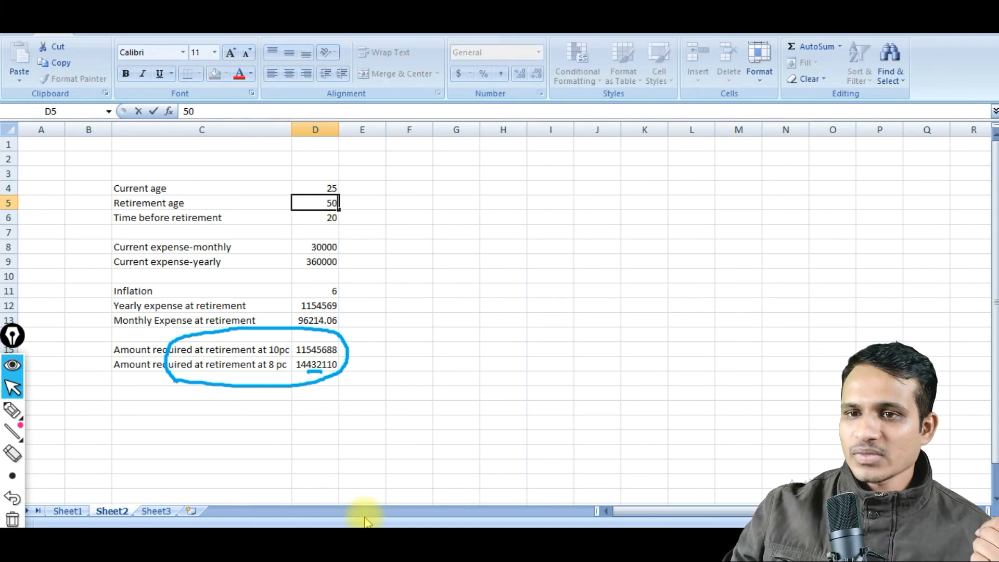
{"action": "left_click", "coordinate": [250, 438]}
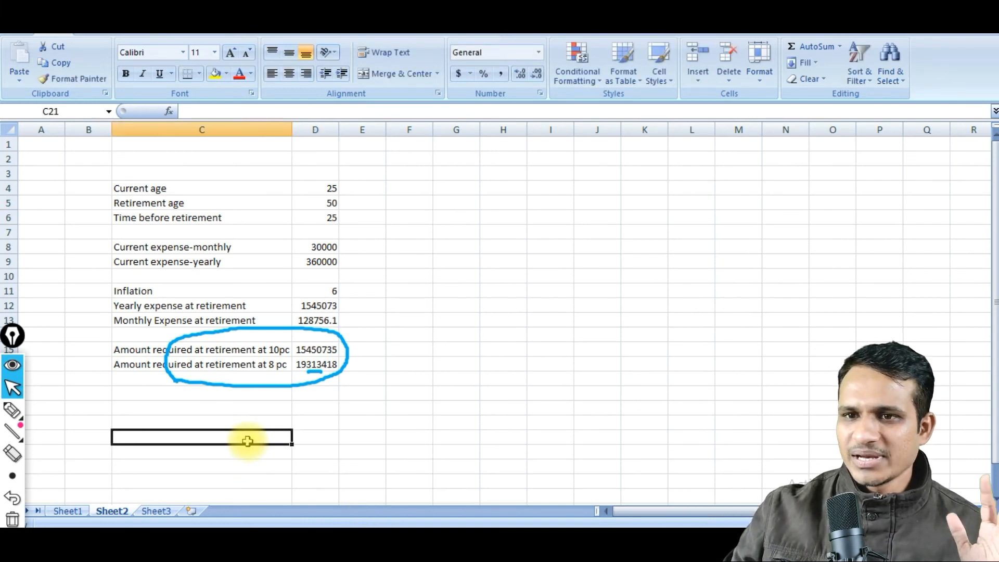
{"action": "left_click", "coordinate": [12, 519]}
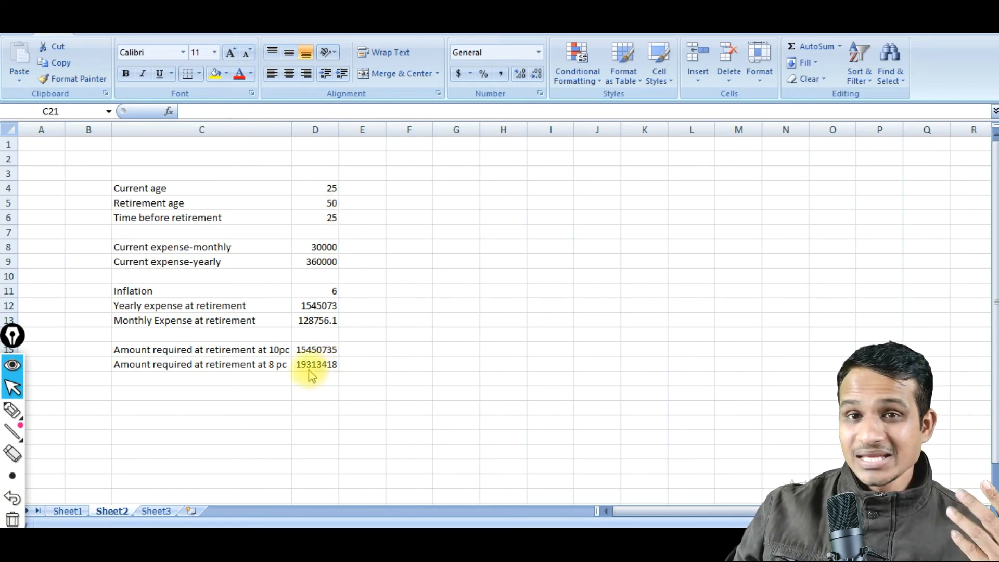
In Firefox's SIP Top-Up Calculator, set the target amount to 19300000 and the years to 25, checking the time before retirement in Excel.
{"action": "left_click", "coordinate": [458, 544]}
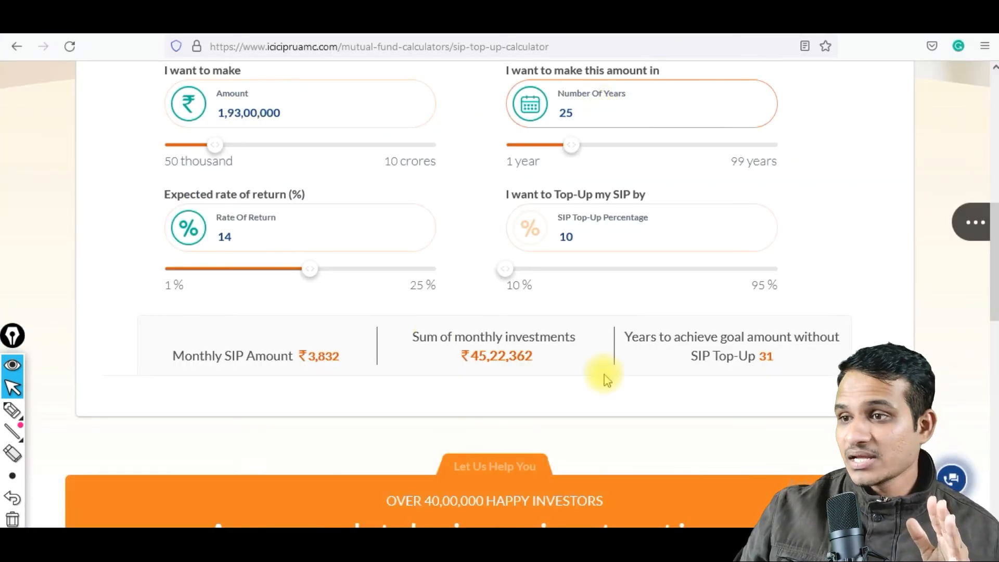
{"action": "left_click", "coordinate": [469, 544]}
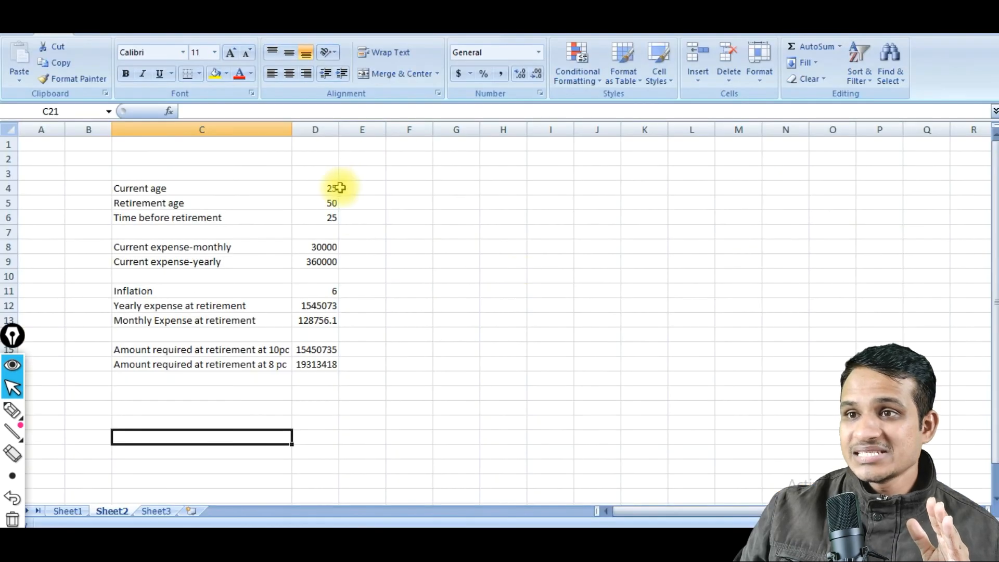
{"action": "left_click", "coordinate": [334, 219]}
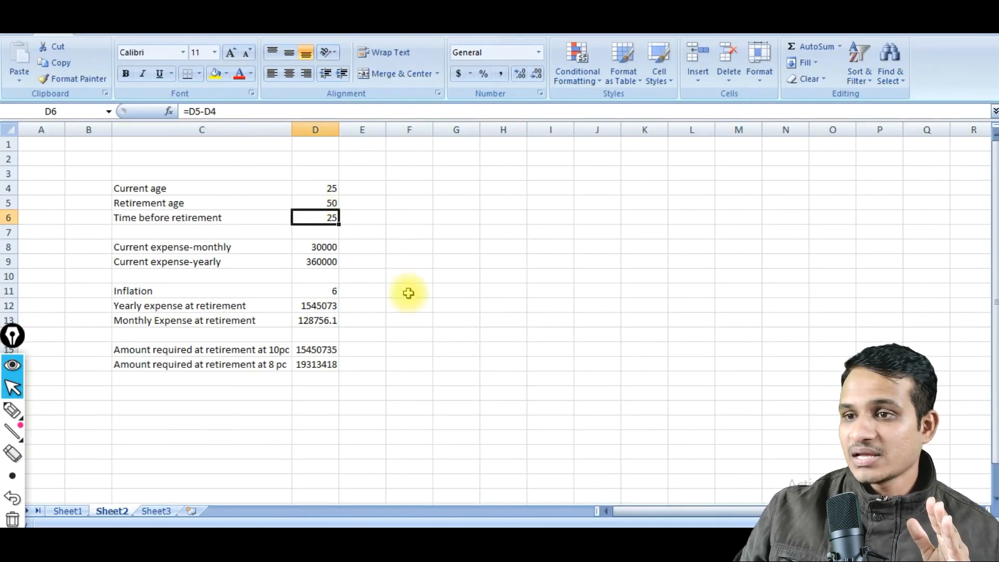
{"action": "left_click", "coordinate": [474, 544]}
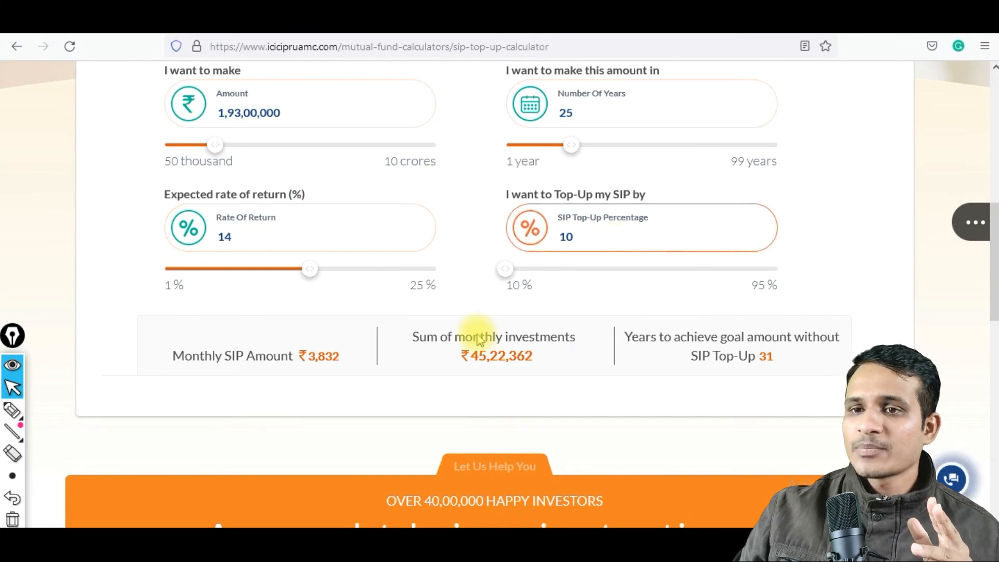
Circle the monthly SIP value calculated for the 25-year goal with the annotation pen.
{"action": "left_click", "coordinate": [13, 410]}
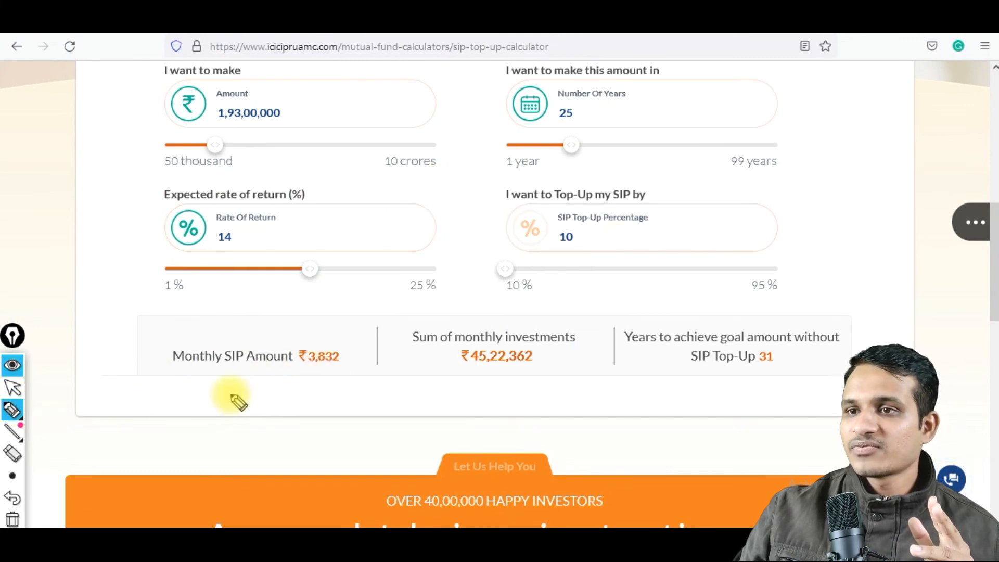
{"action": "mouse_move", "coordinate": [316, 376]}
{"action": "left_mouse_down"}
{"action": "mouse_move", "coordinate": [330, 323]}
{"action": "mouse_move", "coordinate": [295, 364]}
{"action": "left_mouse_up"}
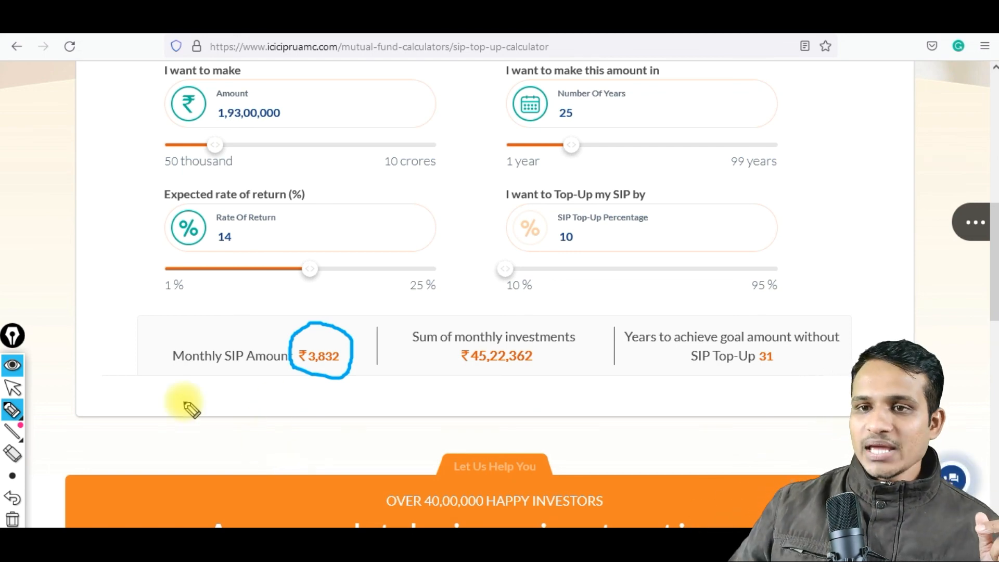
{"action": "left_click", "coordinate": [21, 387]}
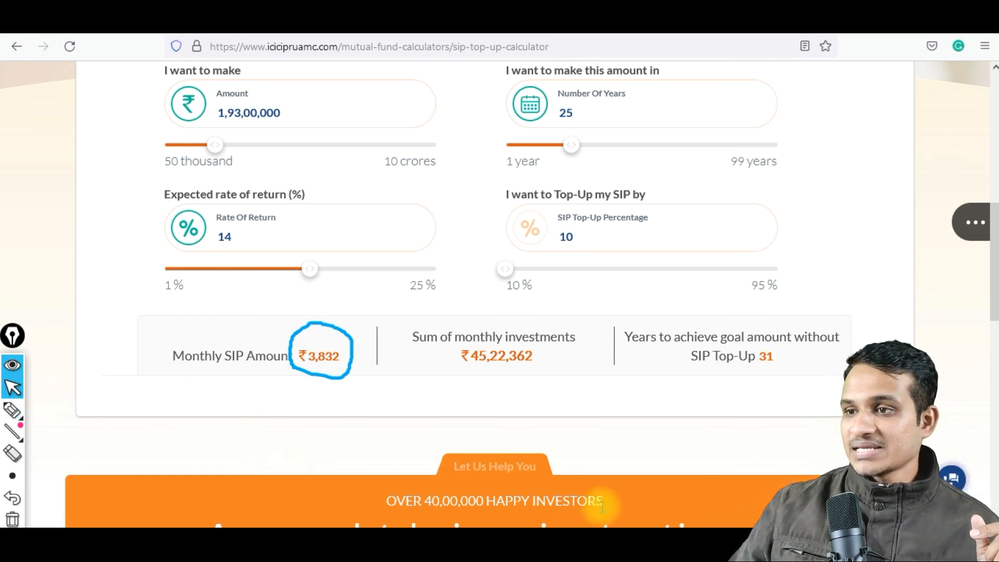
Switch to the Excel retirement sheet, clear the pen circle from the screen, and return to the SIP Top-Up Calculator in Firefox.
{"action": "left_click", "coordinate": [668, 540]}
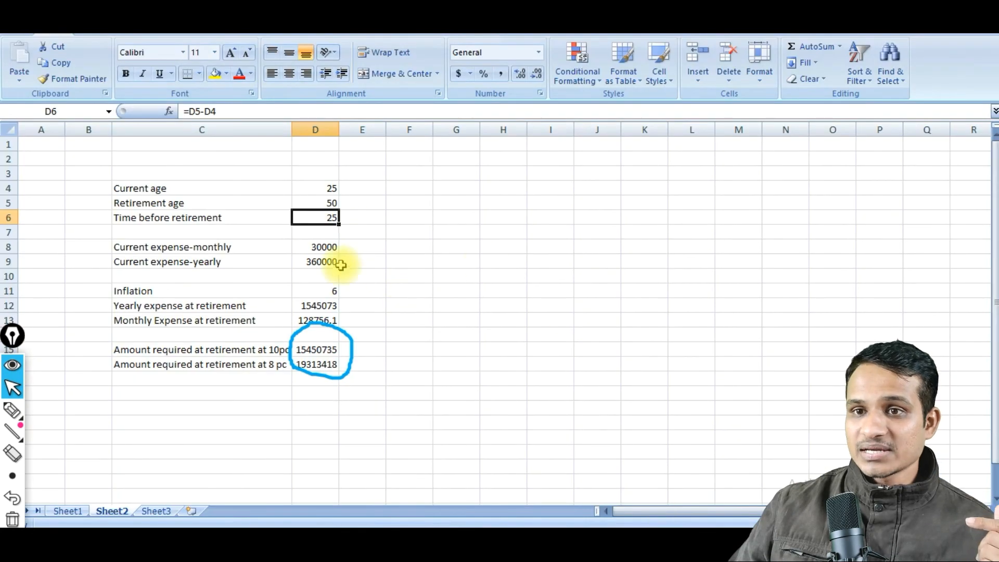
{"action": "left_click", "coordinate": [21, 519]}
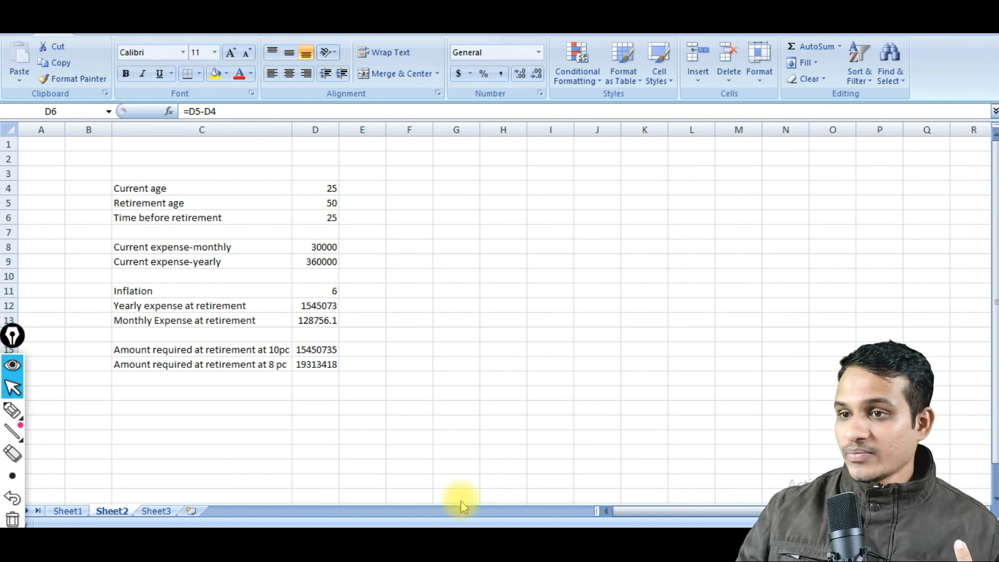
{"action": "left_click", "coordinate": [172, 546]}
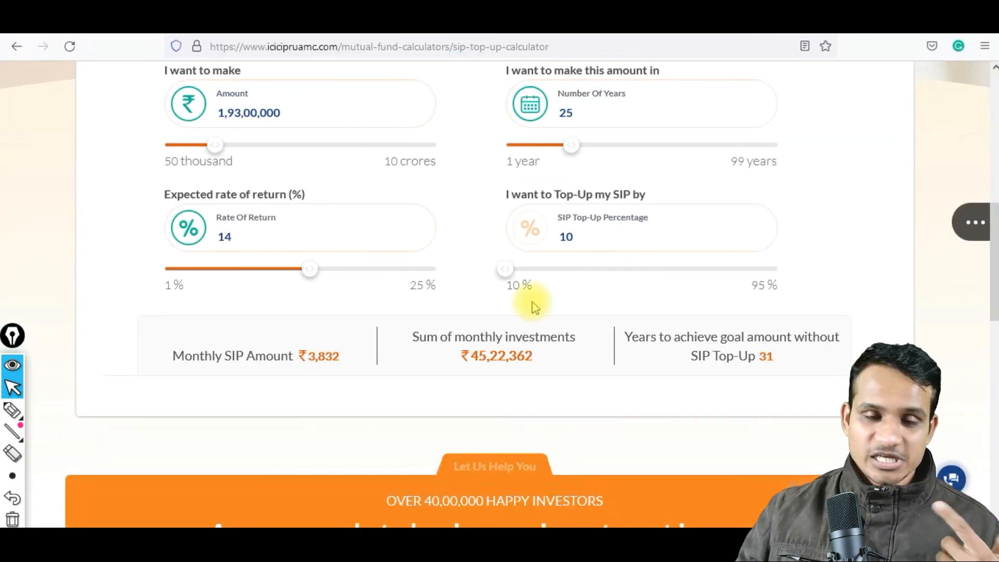